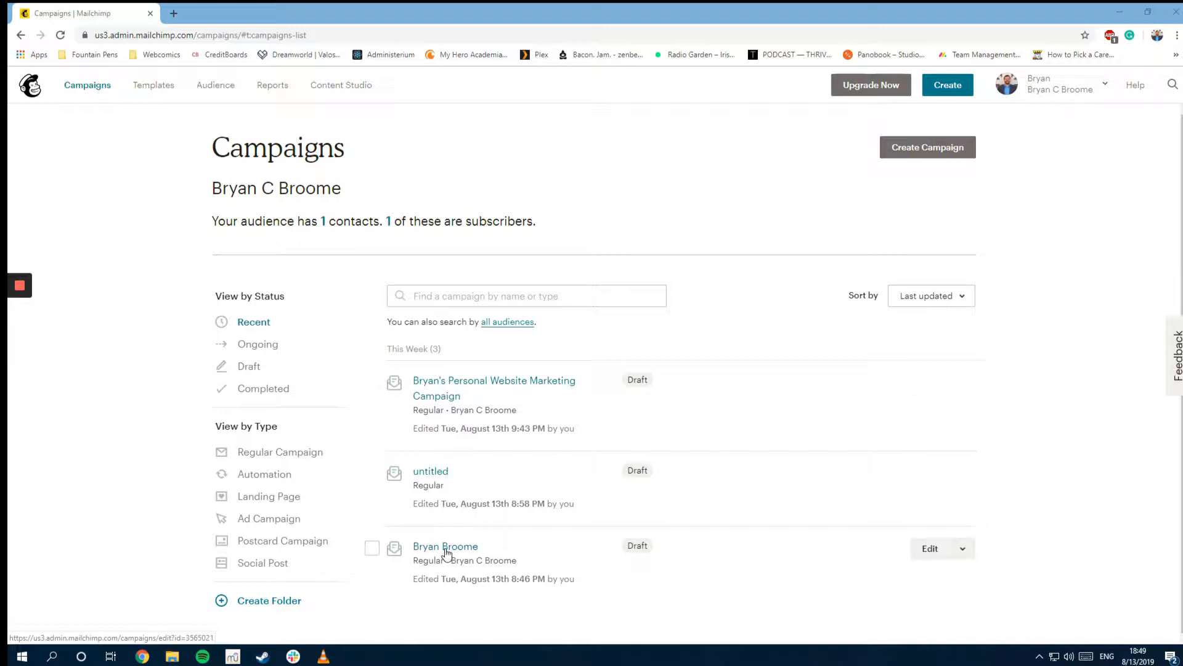
Step: Open an existing draft campaign from the Campaigns list in a background tab
middle_click(447, 390)
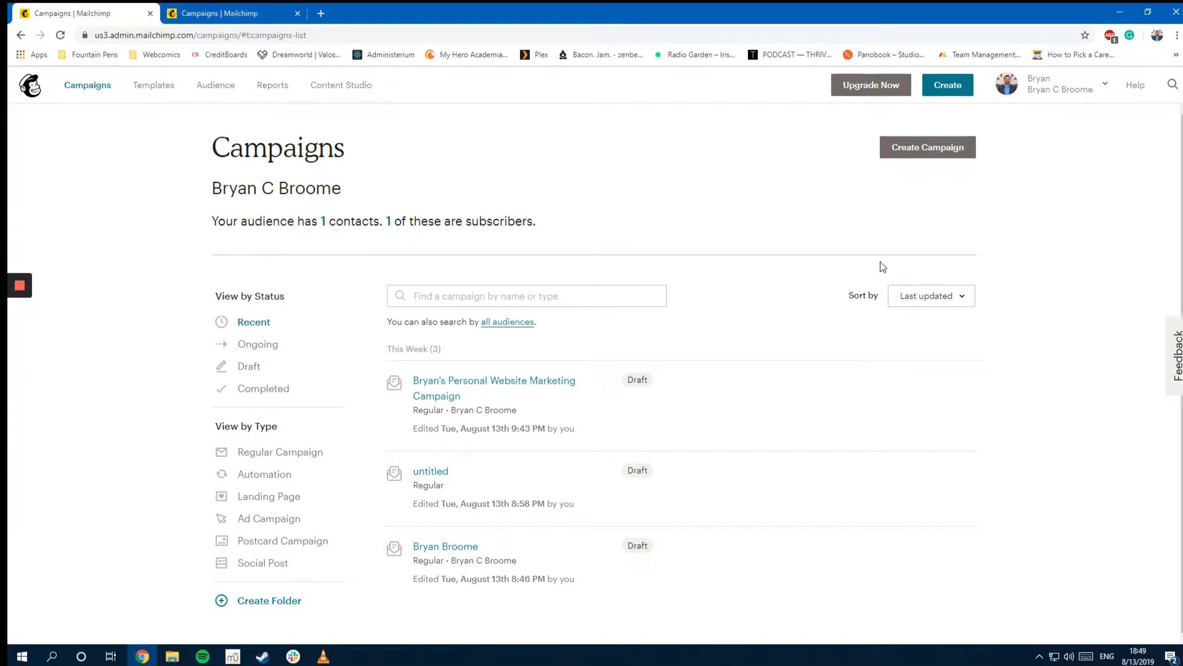
Step: Create a regular email campaign named '[owner's first name]'s Personal Website Campaign'
click(949, 151)
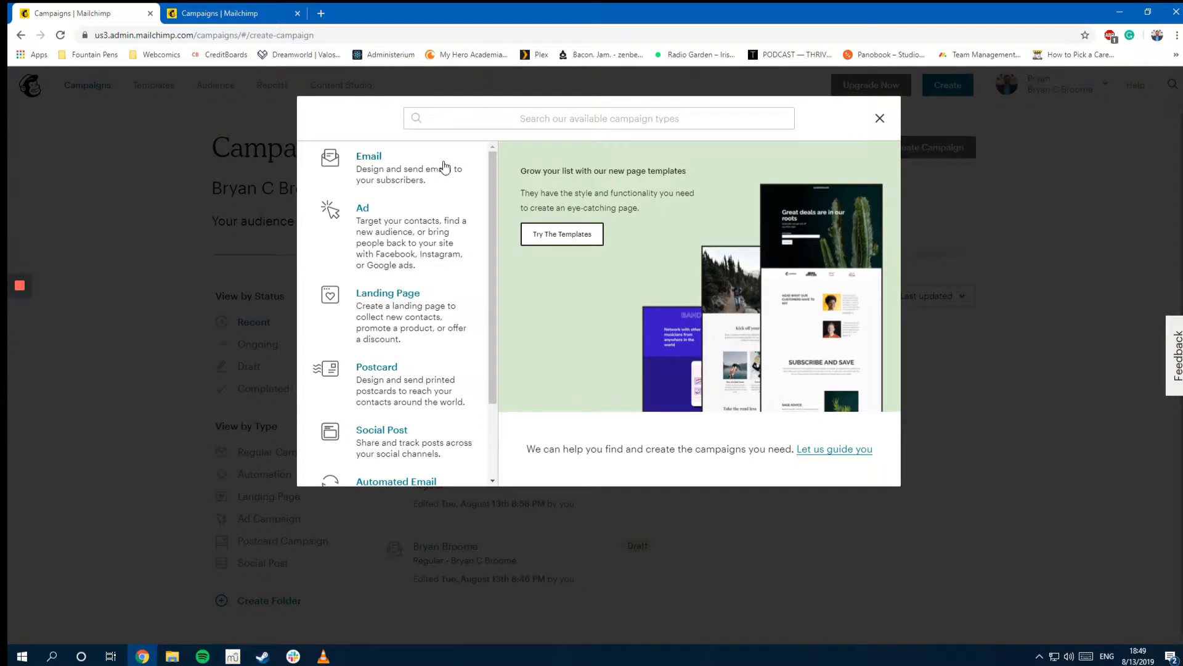
click(444, 167)
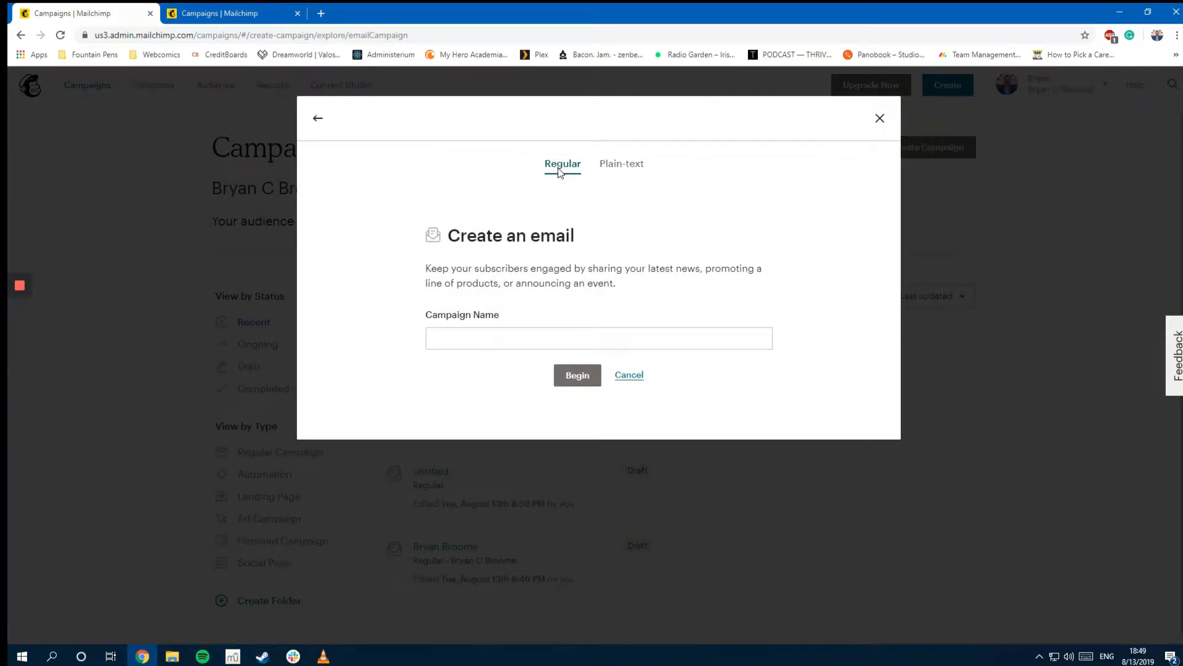
click(504, 331)
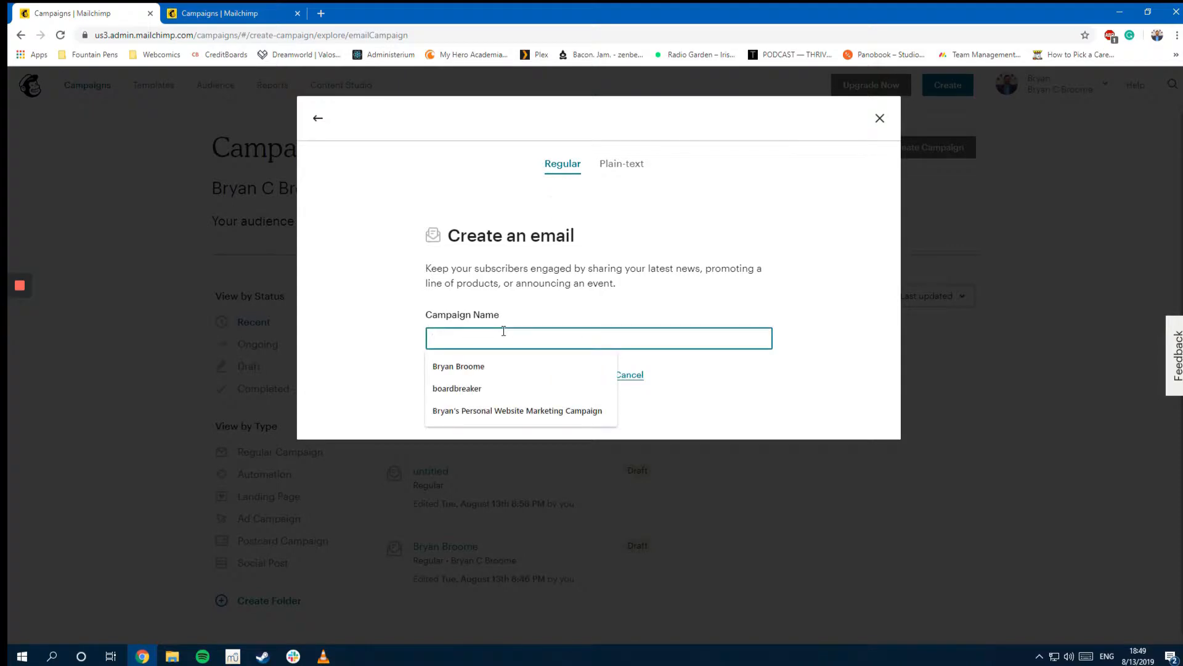
text(Bryan's Persona)
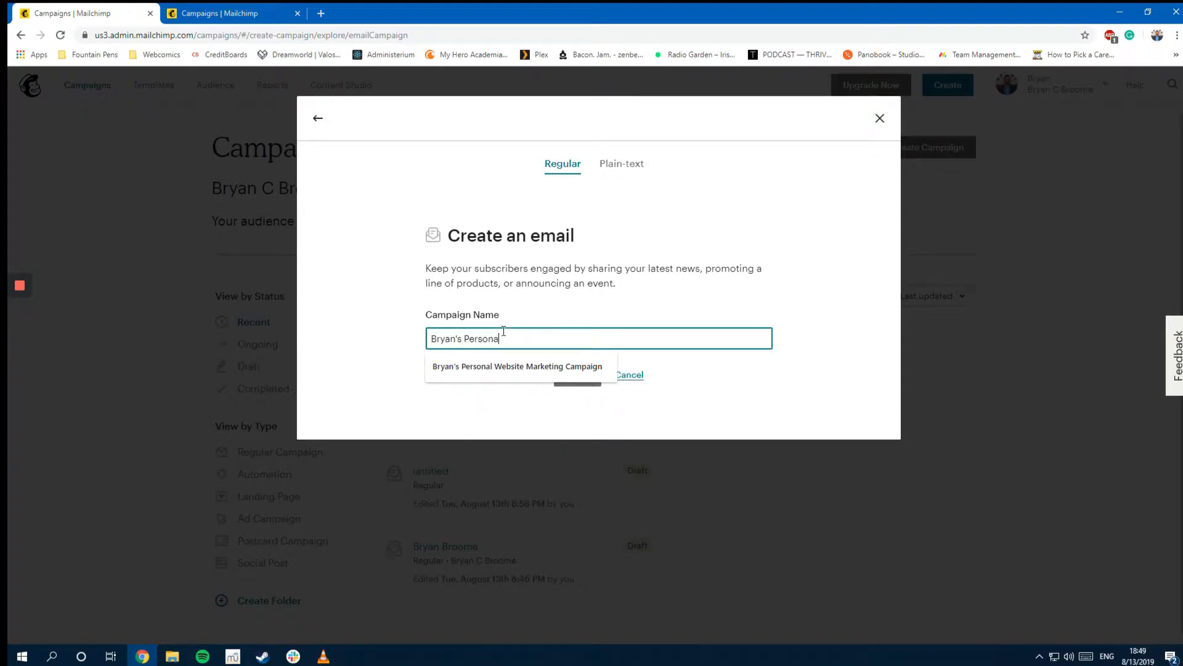
text(l Website Campai)
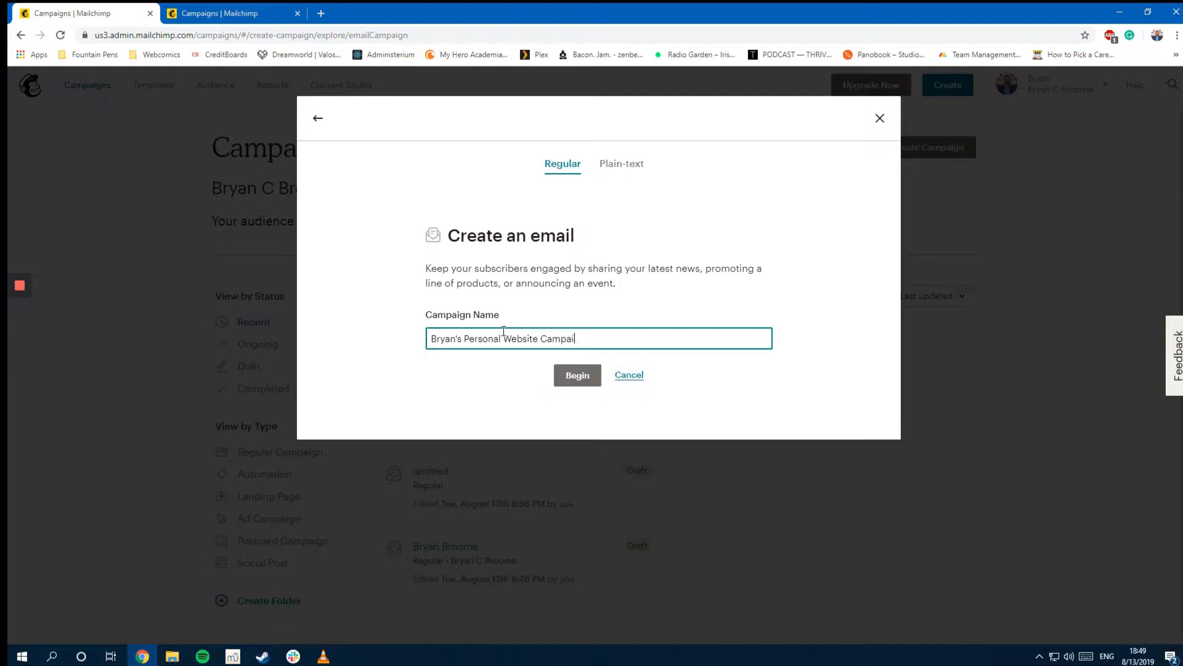
text(gn)
click(584, 378)
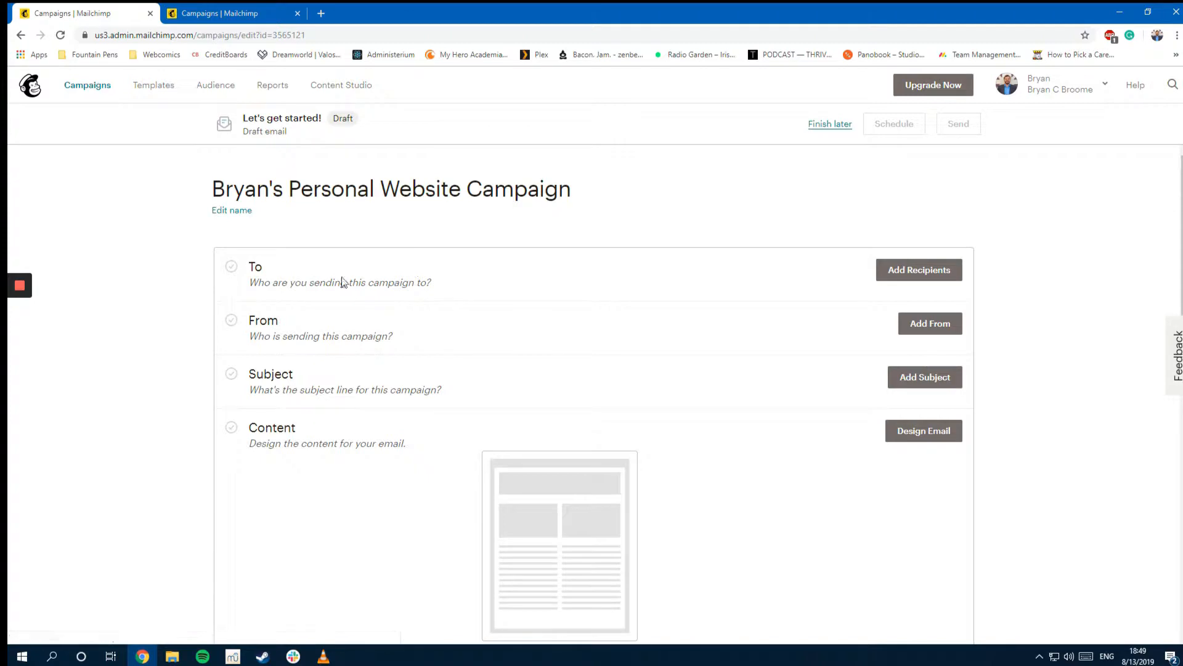
Step: Send the campaign to all subscribers of the only audience
click(898, 278)
click(330, 326)
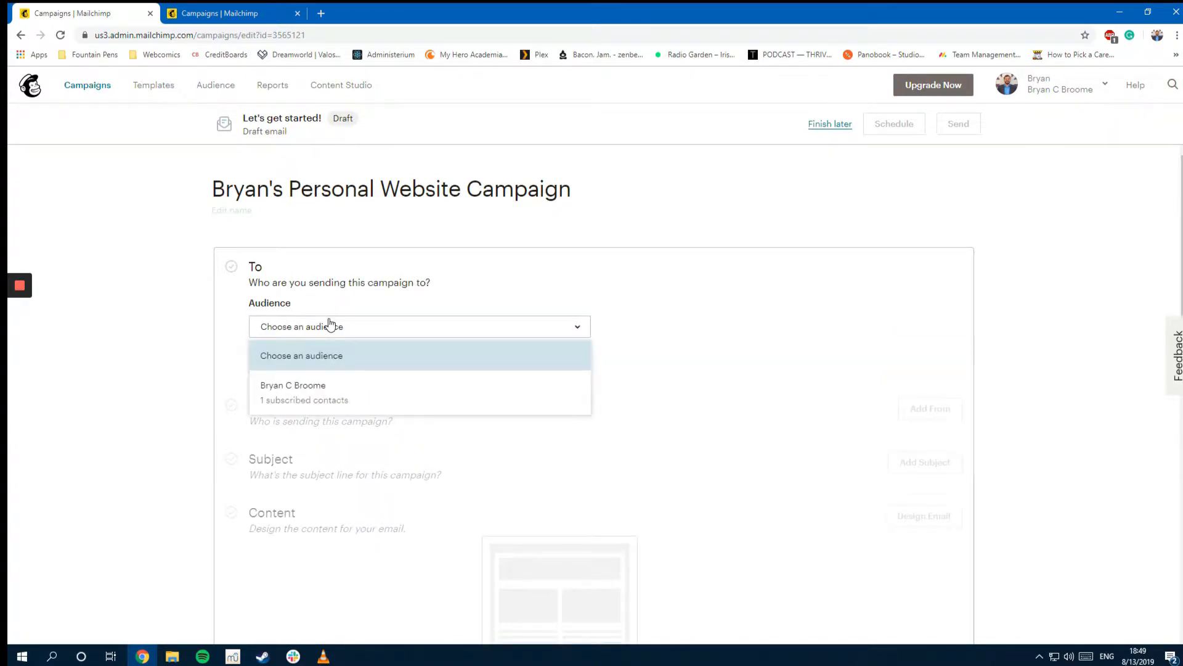
click(306, 391)
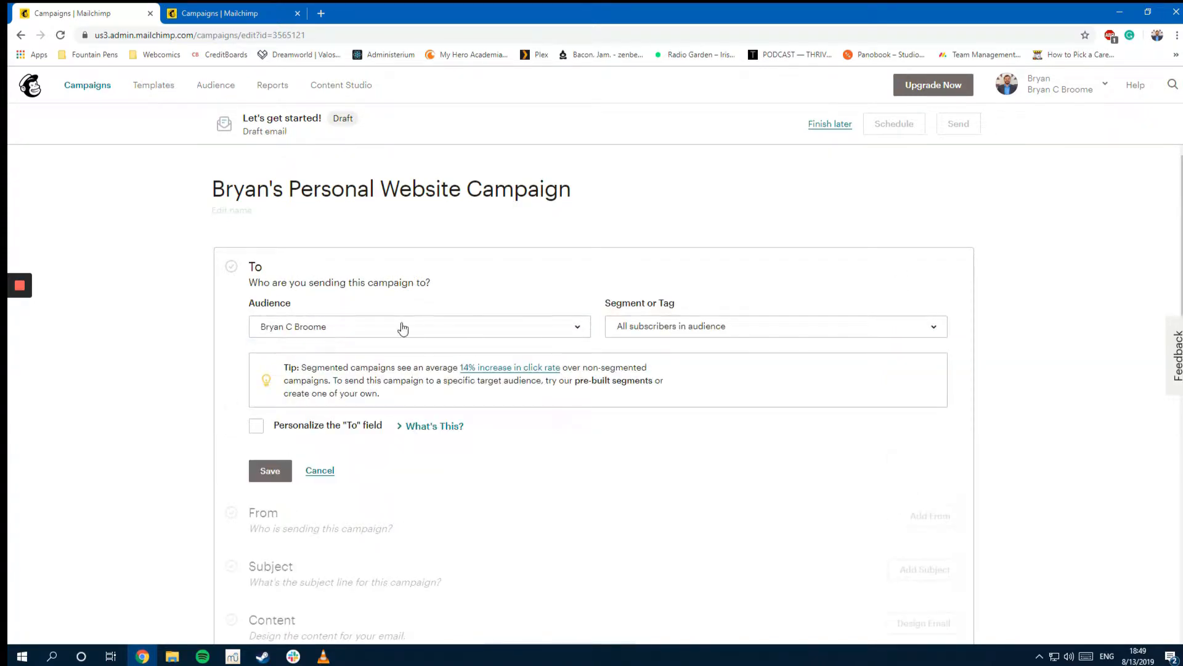
click(265, 472)
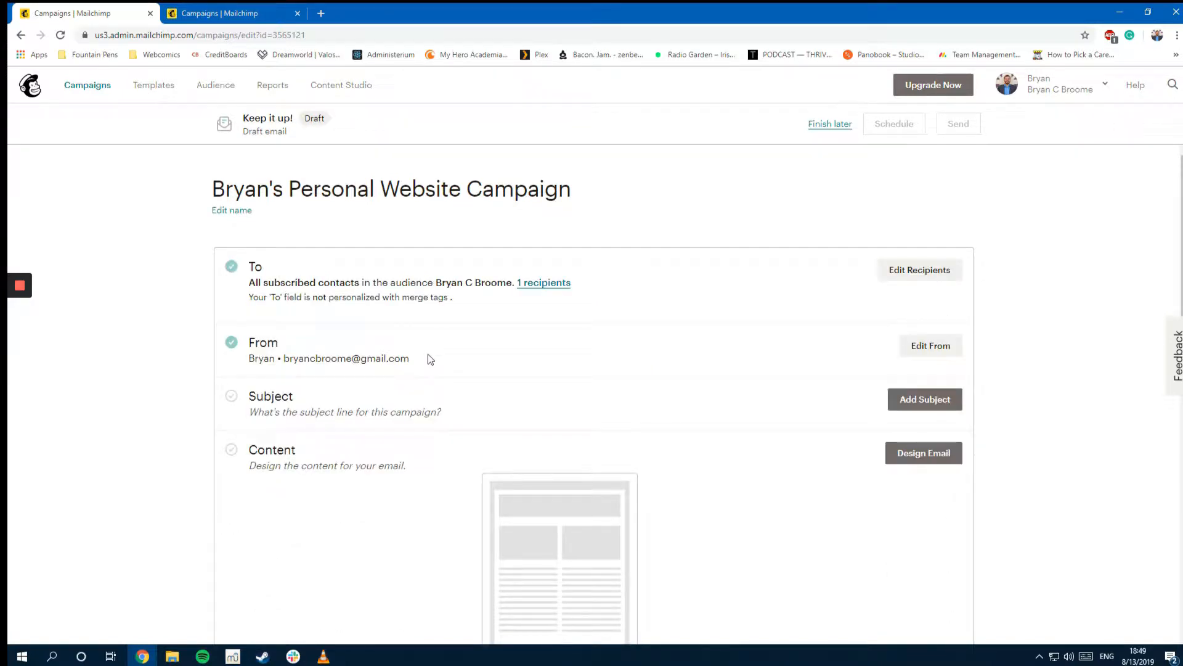
Step: Set subject 'Did you know that I have a website now?' and preview text 'Click here to find out more!'
click(925, 399)
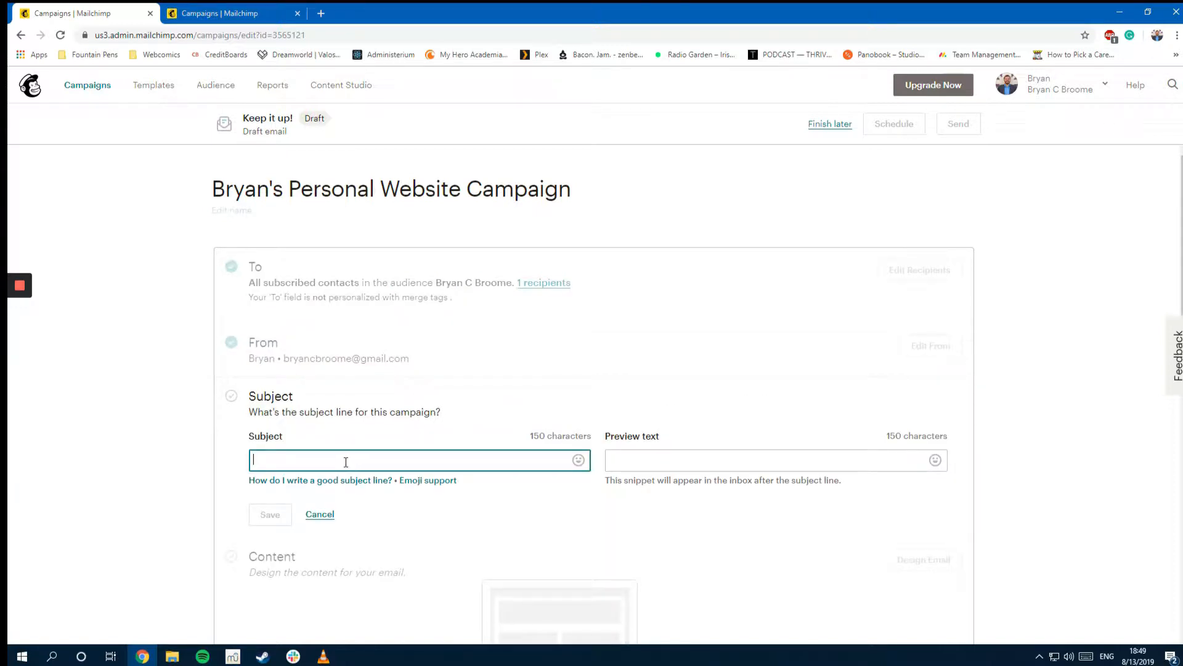
text(Did y)
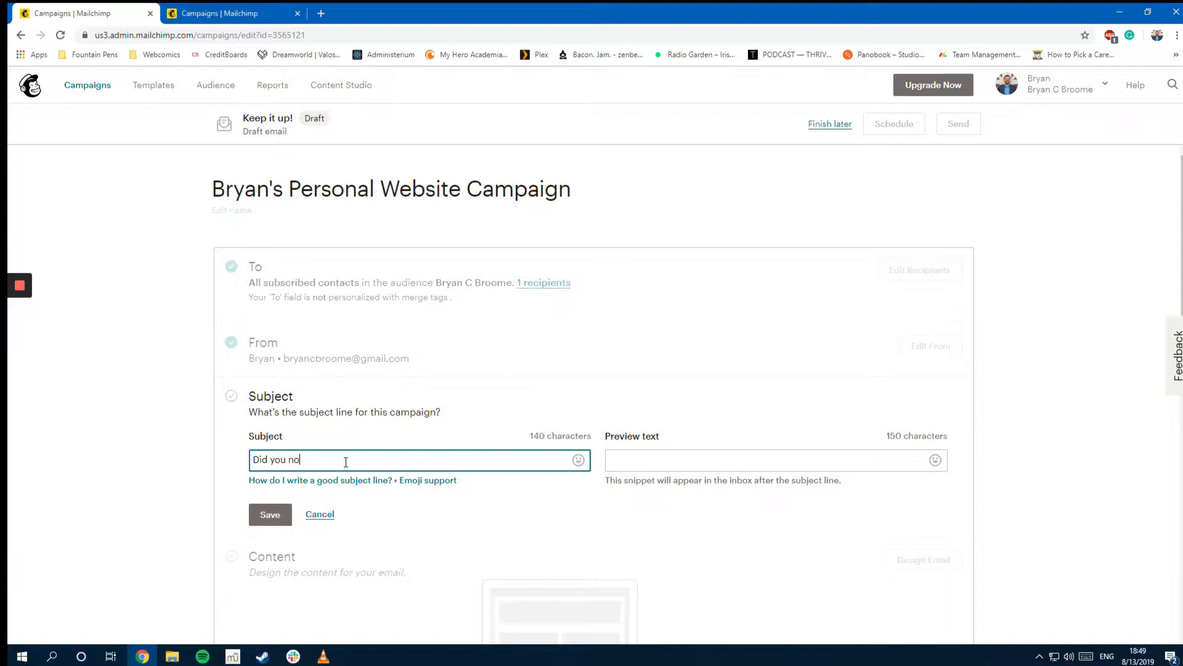
text(ou know)
key(BackSpace)
key(BackSpace)
key(BackSpace)
text(know that I have a website now?)
key(Tab)
key(Tab)
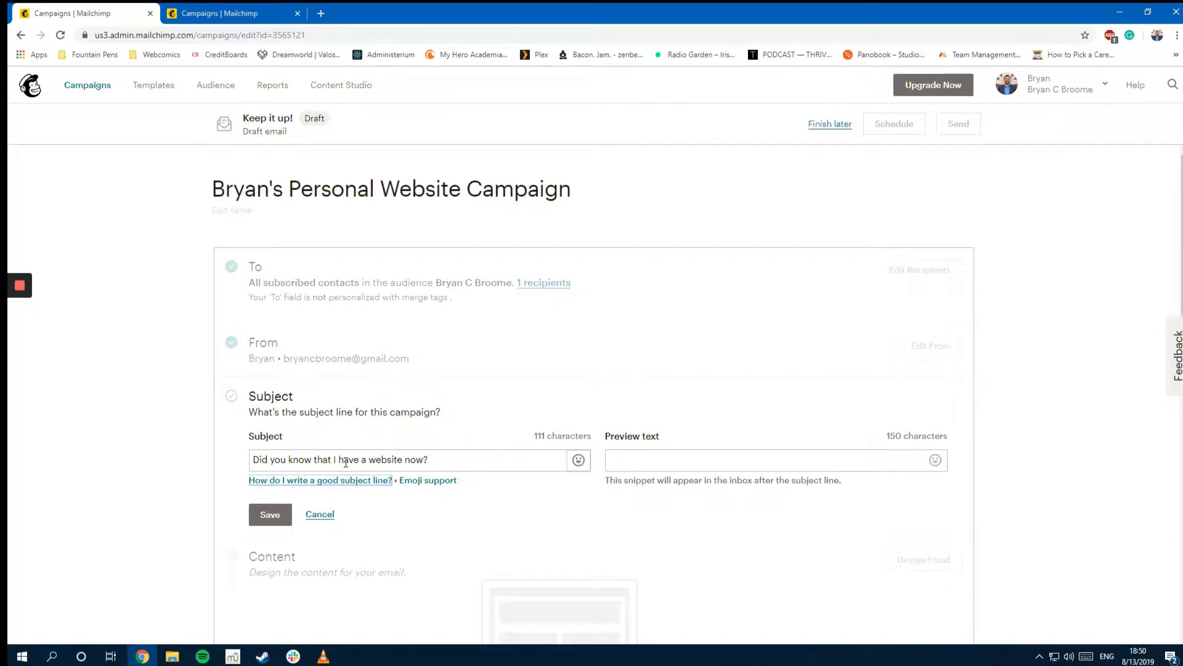
key(Tab)
key(Tab)
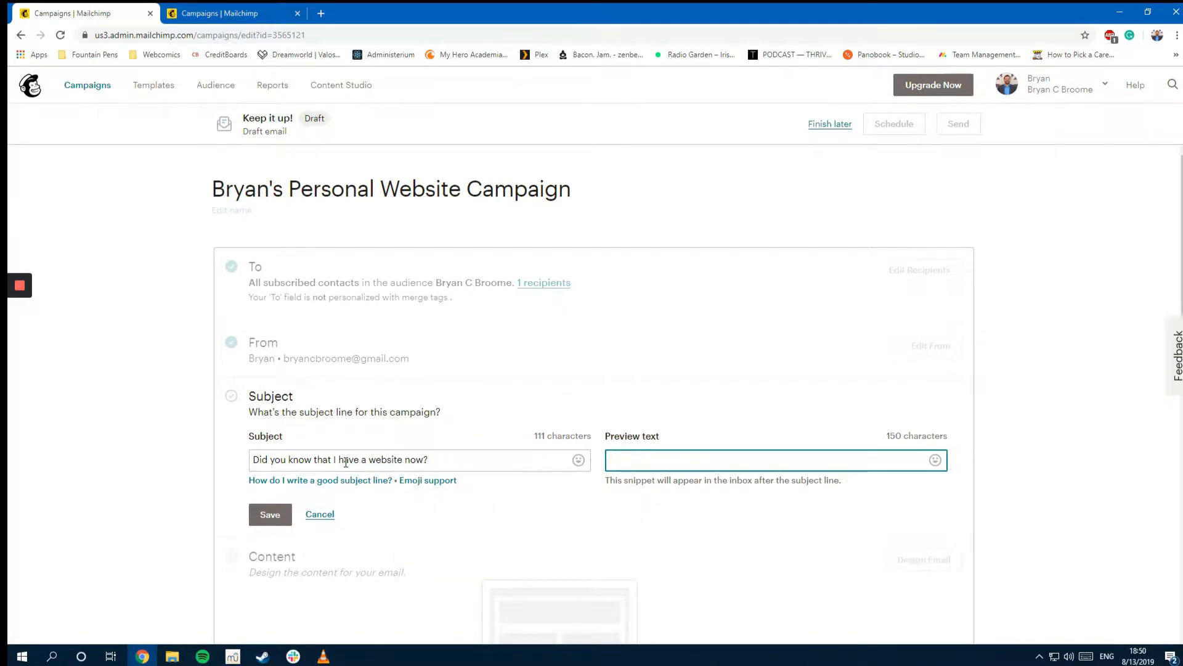
text(R)
text(lick here to find out more!)
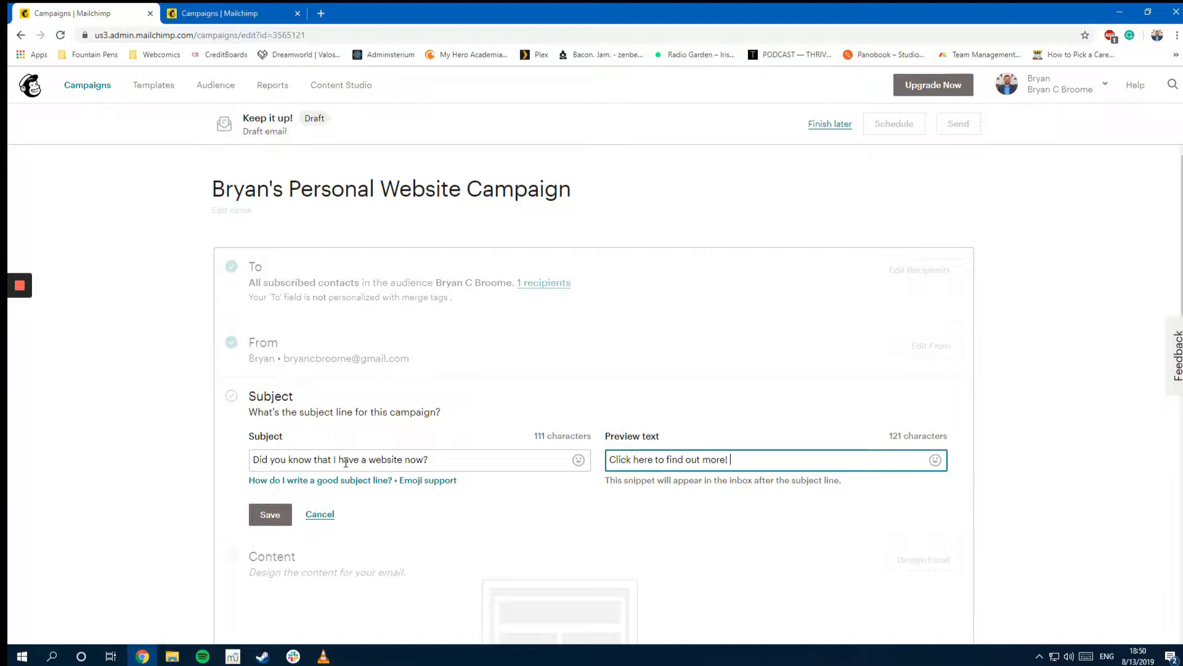
mouse_move(402, 484)
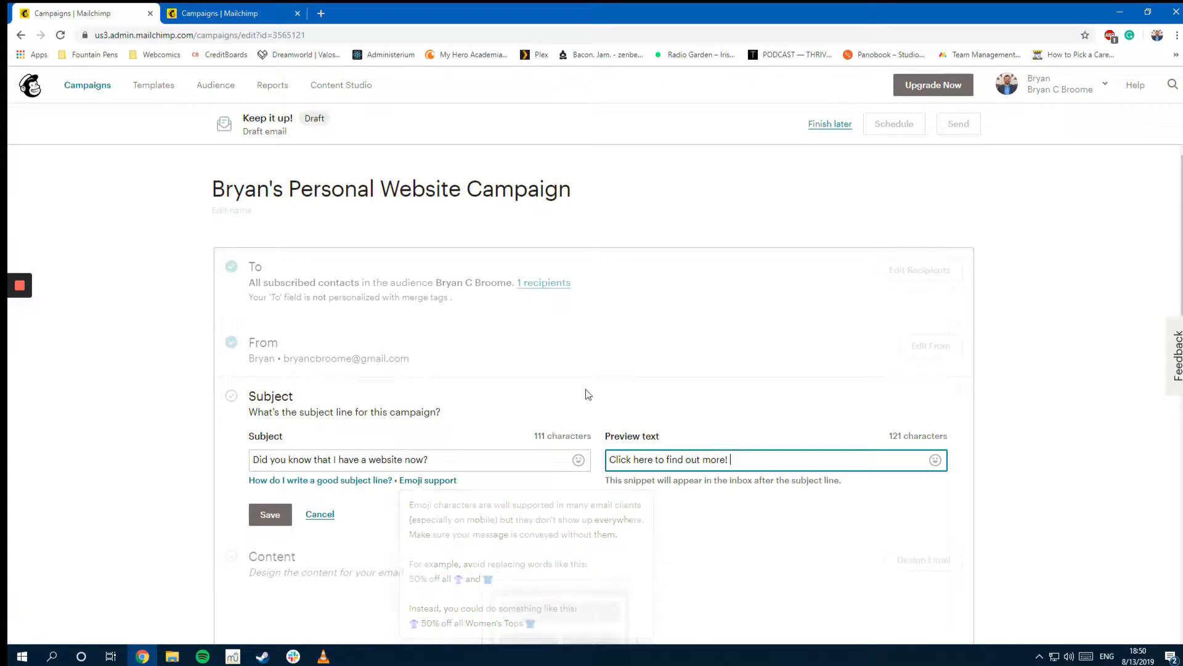
click(271, 514)
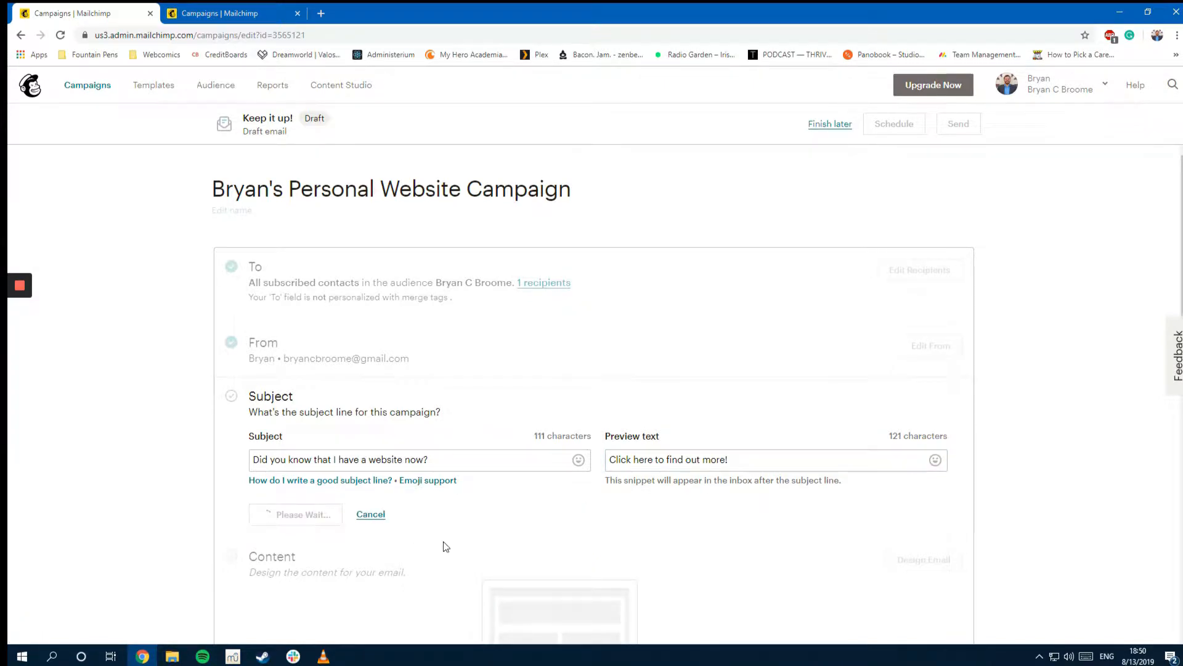
scroll(785, 383, down, 2)
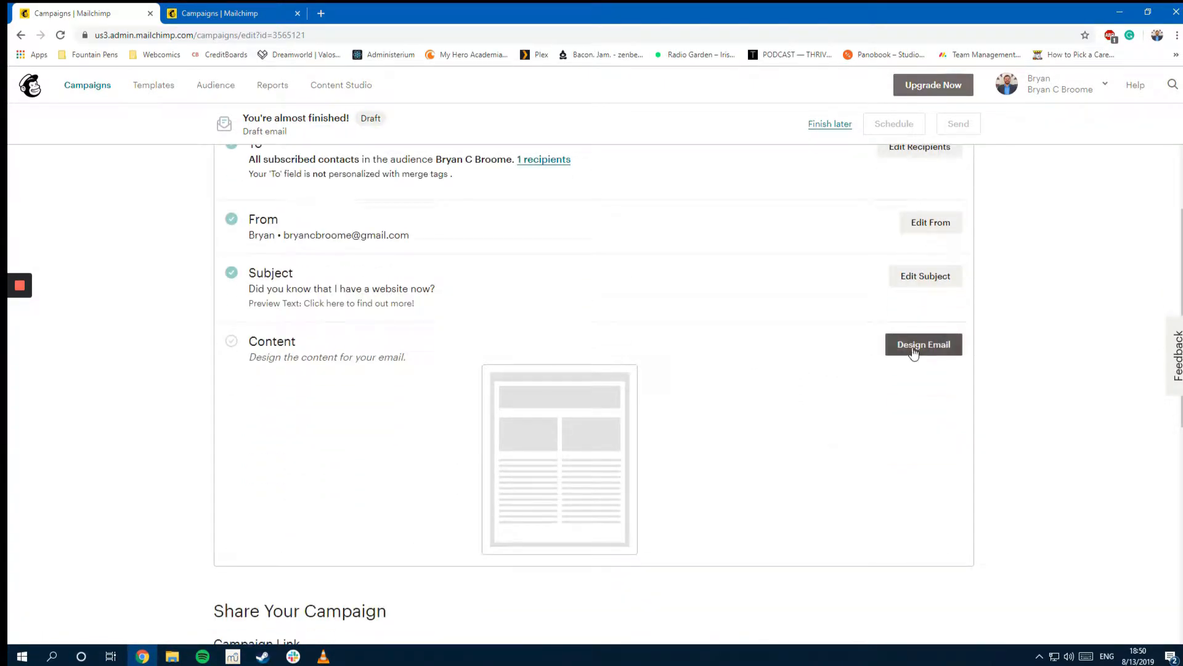
scroll(911, 348, down, 2)
scroll(909, 376, up, 4)
Step: Design the email with the Make an Announcement featured layout
click(929, 469)
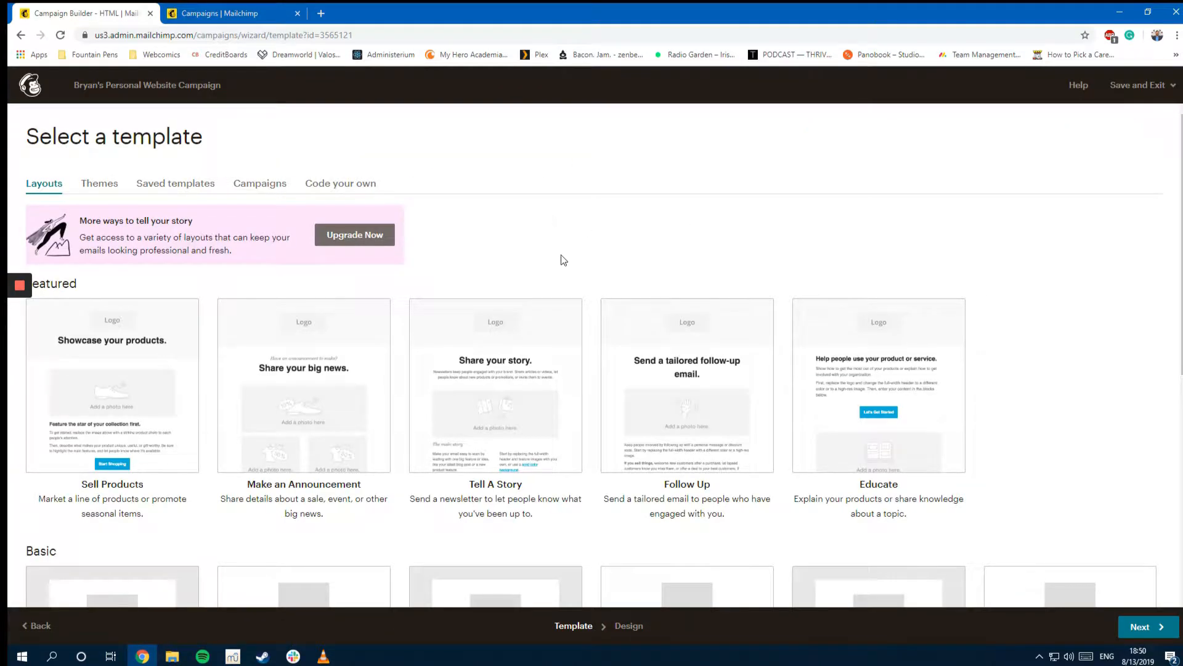
click(295, 395)
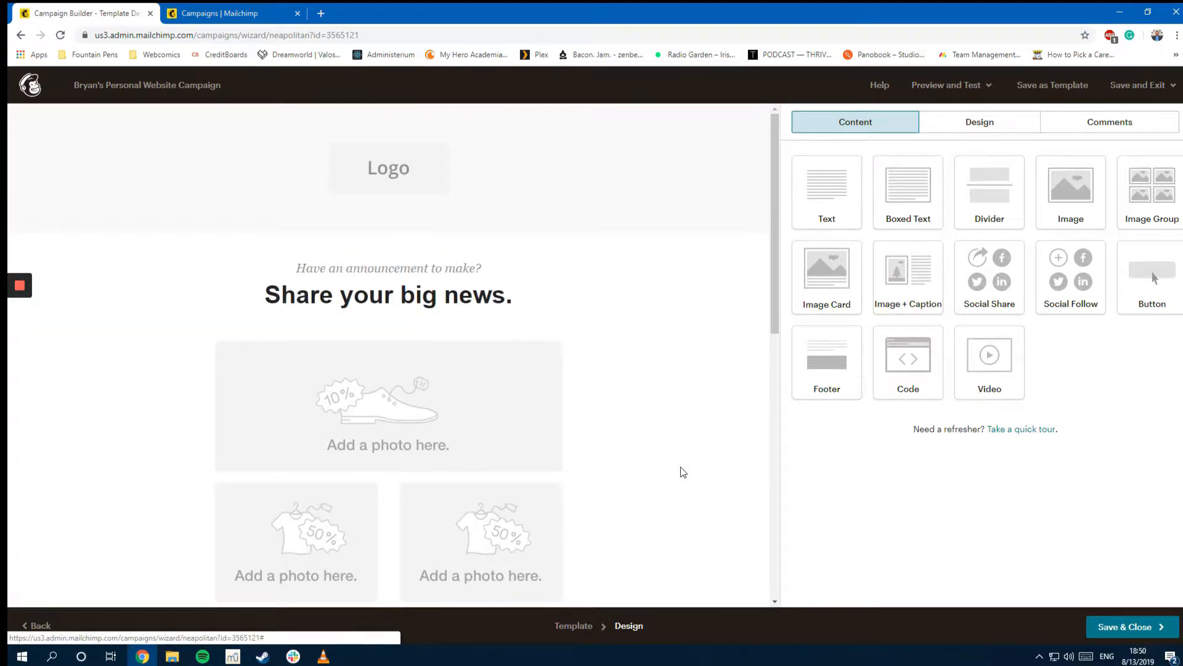
Step: Make the round BCB logo the fitted header background and enlarge the header to about 69px padding
click(411, 180)
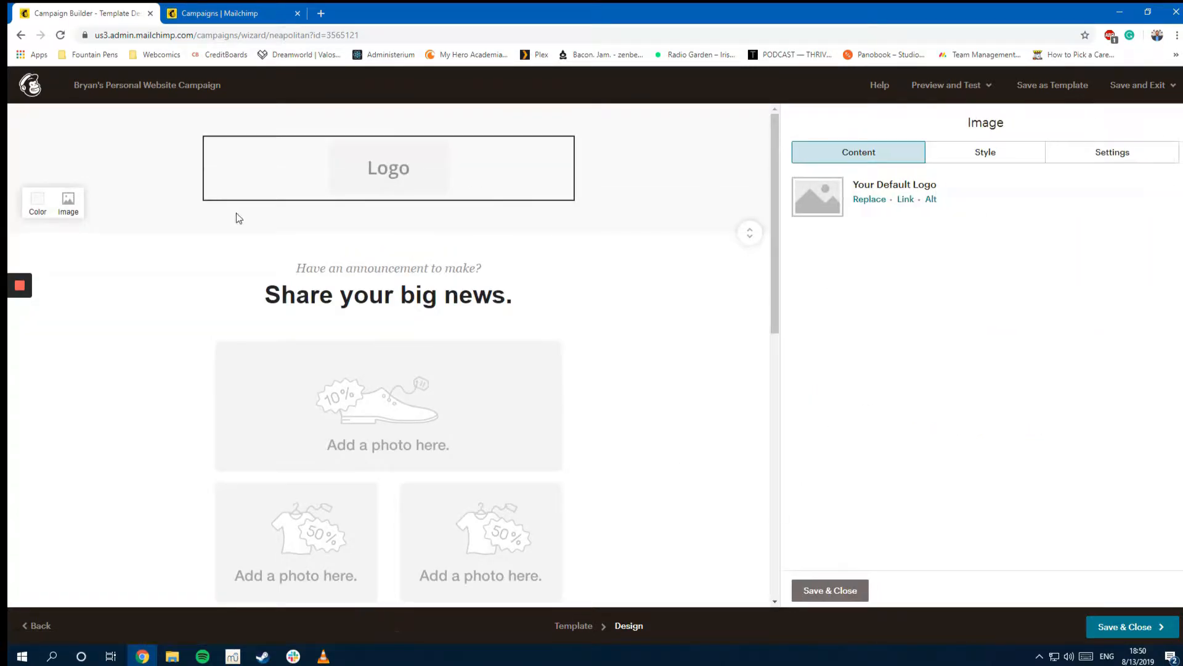
click(69, 205)
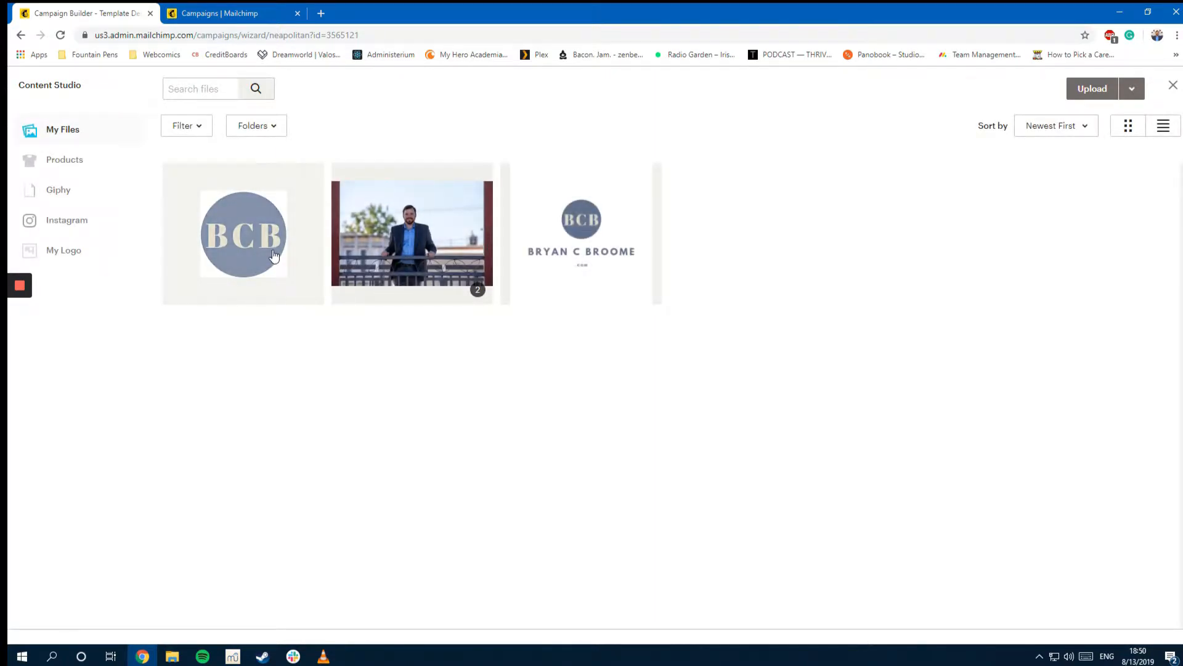
click(273, 258)
click(1121, 88)
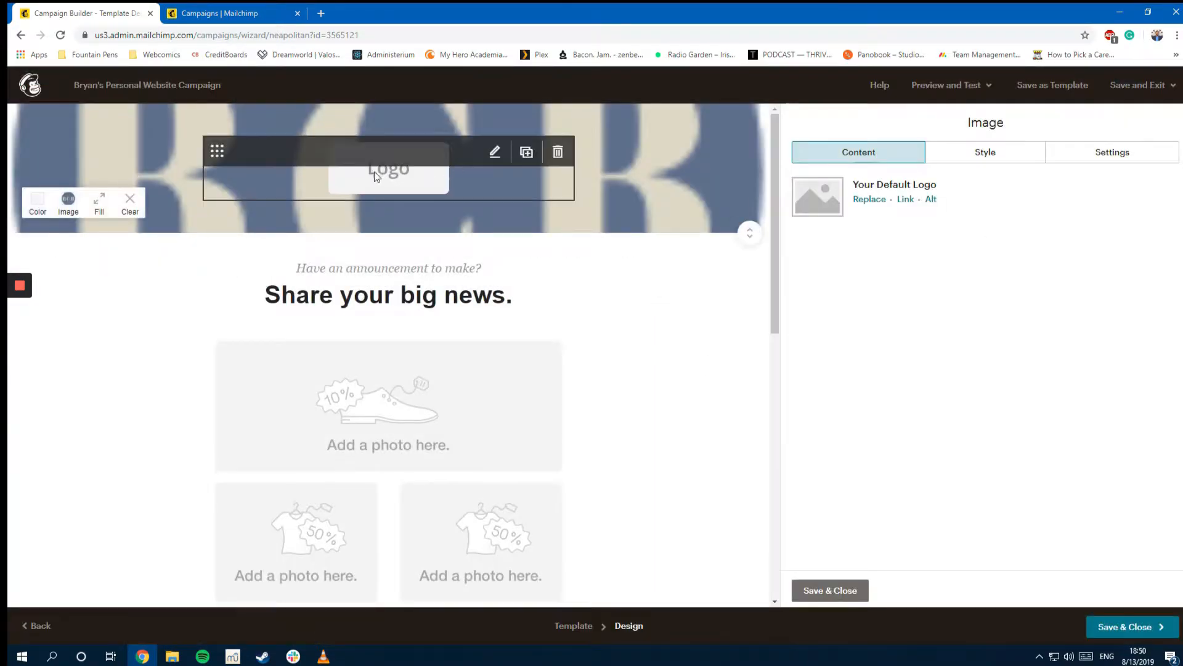
click(98, 202)
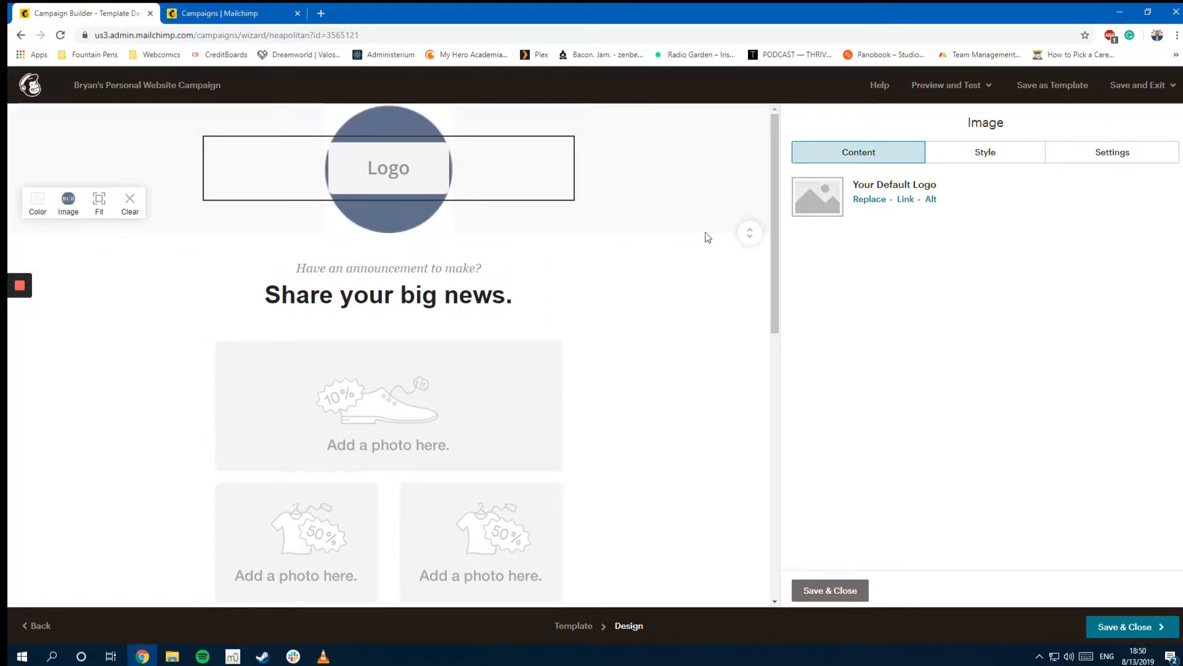
drag(755, 238, 753, 254)
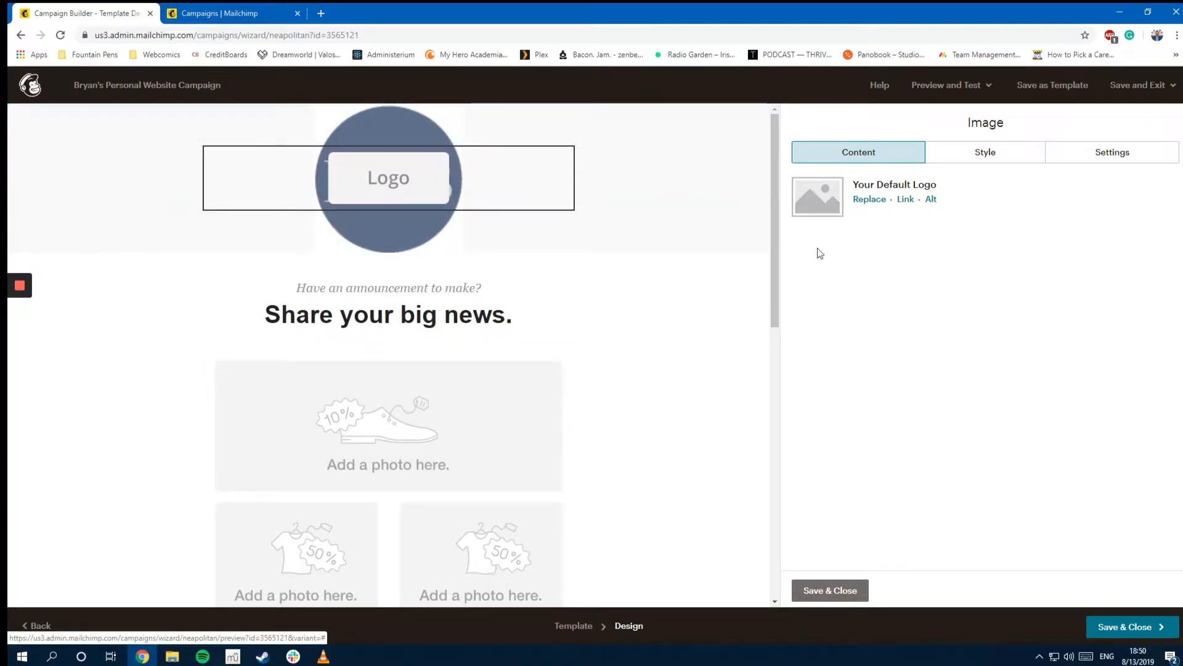
scroll(517, 368, down, 1)
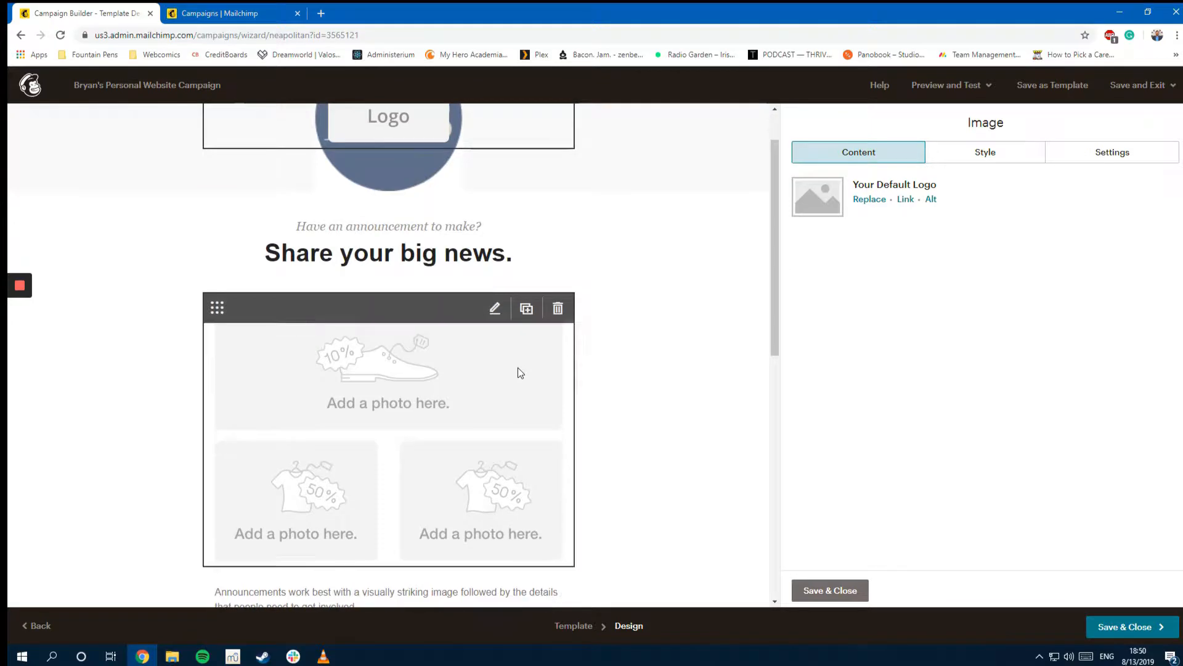
Step: Open the other draft campaign's email design in the second tab for reference
click(406, 247)
click(238, 8)
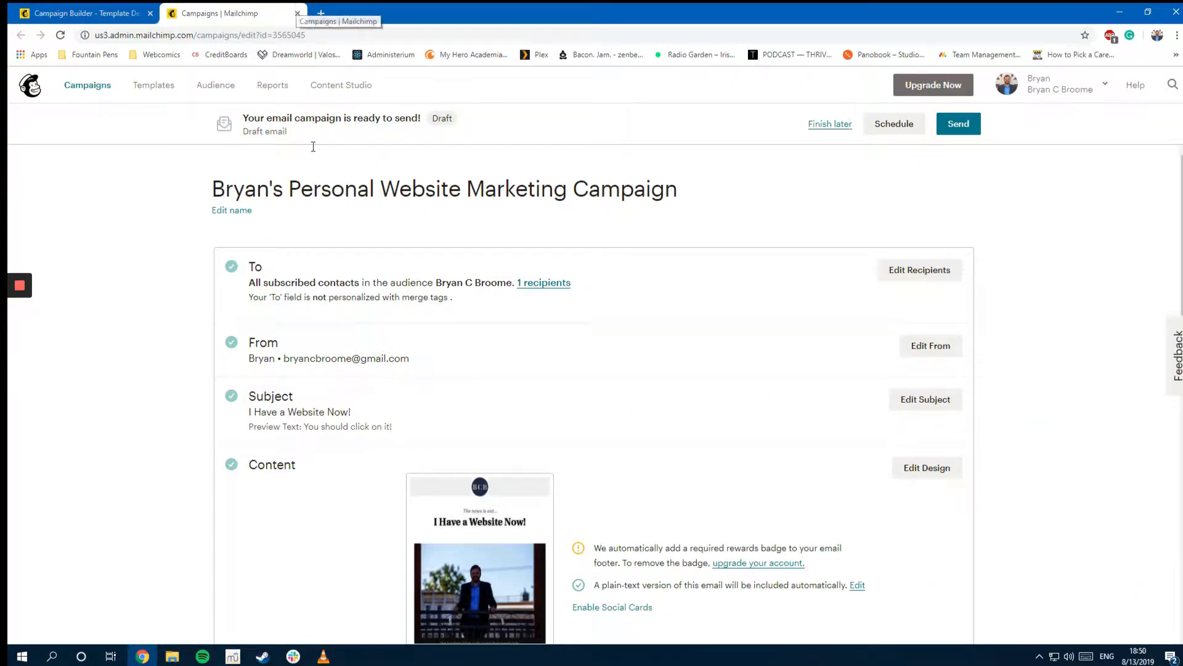
scroll(489, 460, down, 3)
click(933, 289)
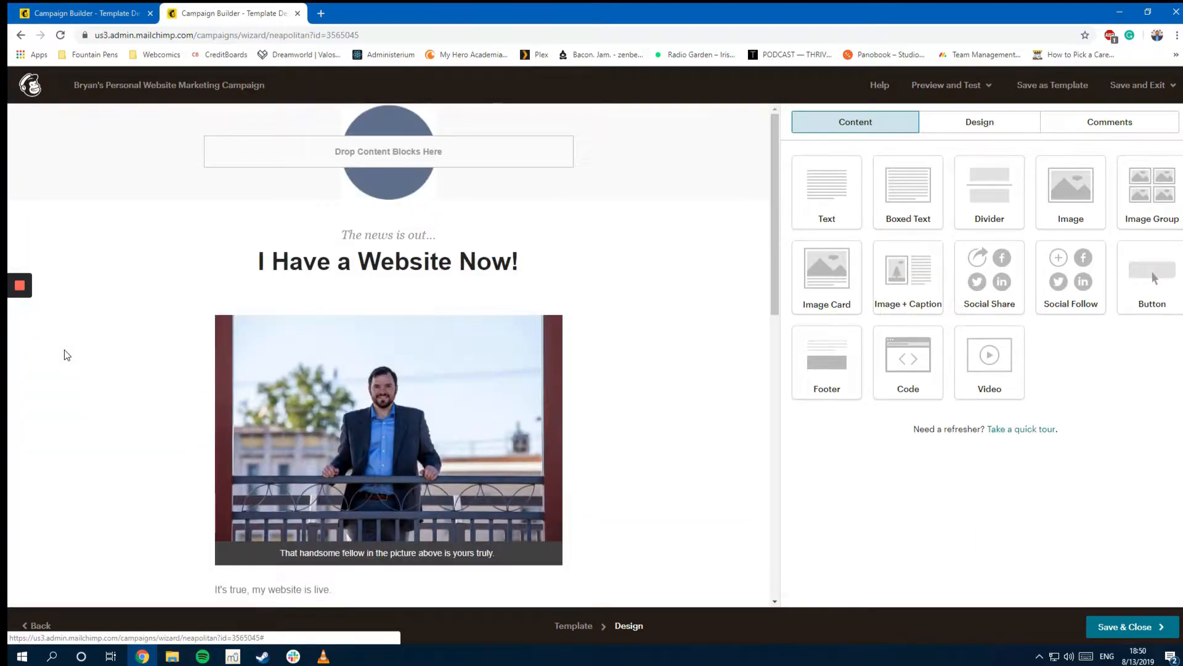
click(84, 13)
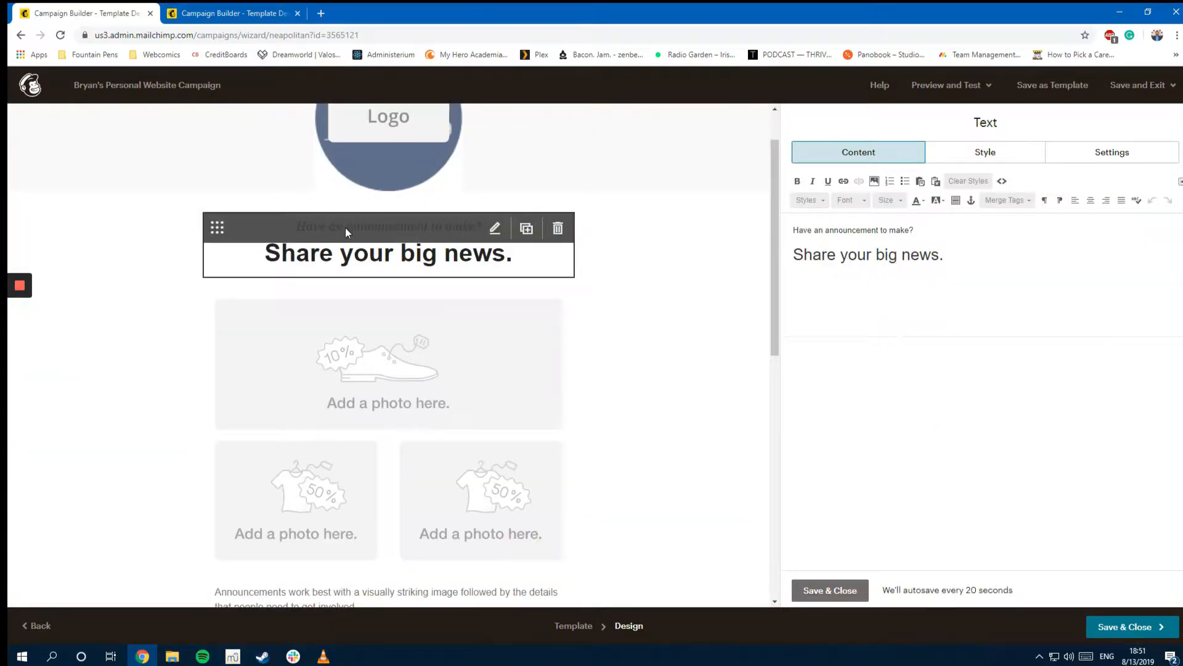
Step: Replace the 'Have an announcement to make?' line with 'The news is out!'
drag(915, 229, 774, 212)
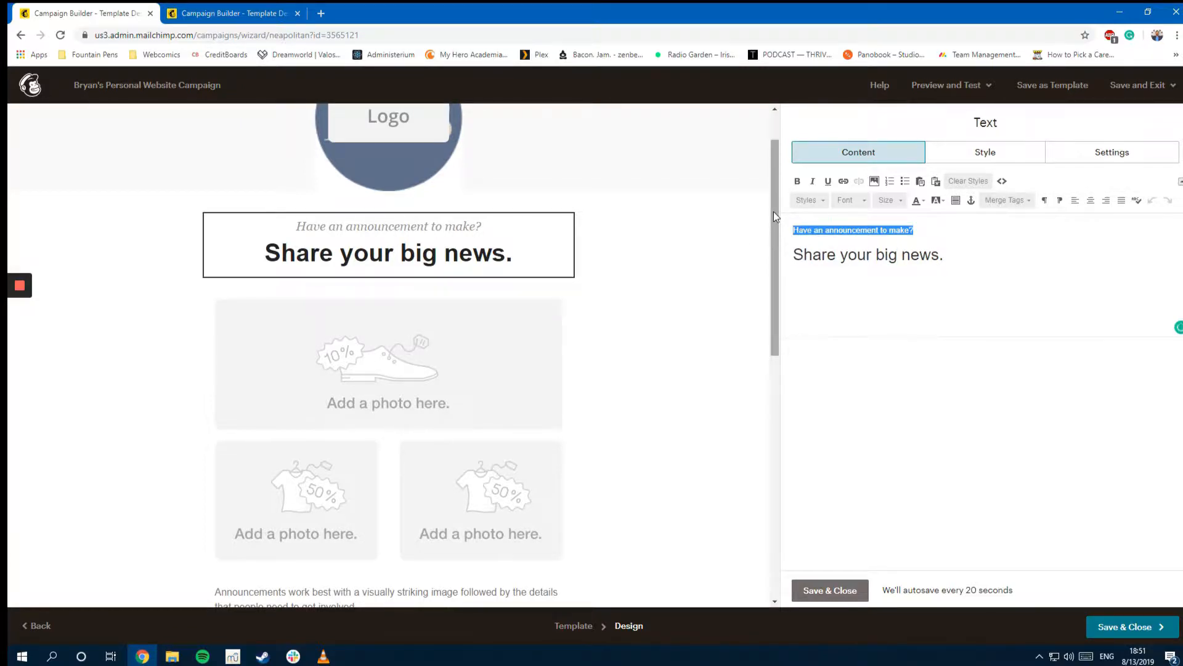
key(Home)
key(Delete)
key(End)
key(Delete)
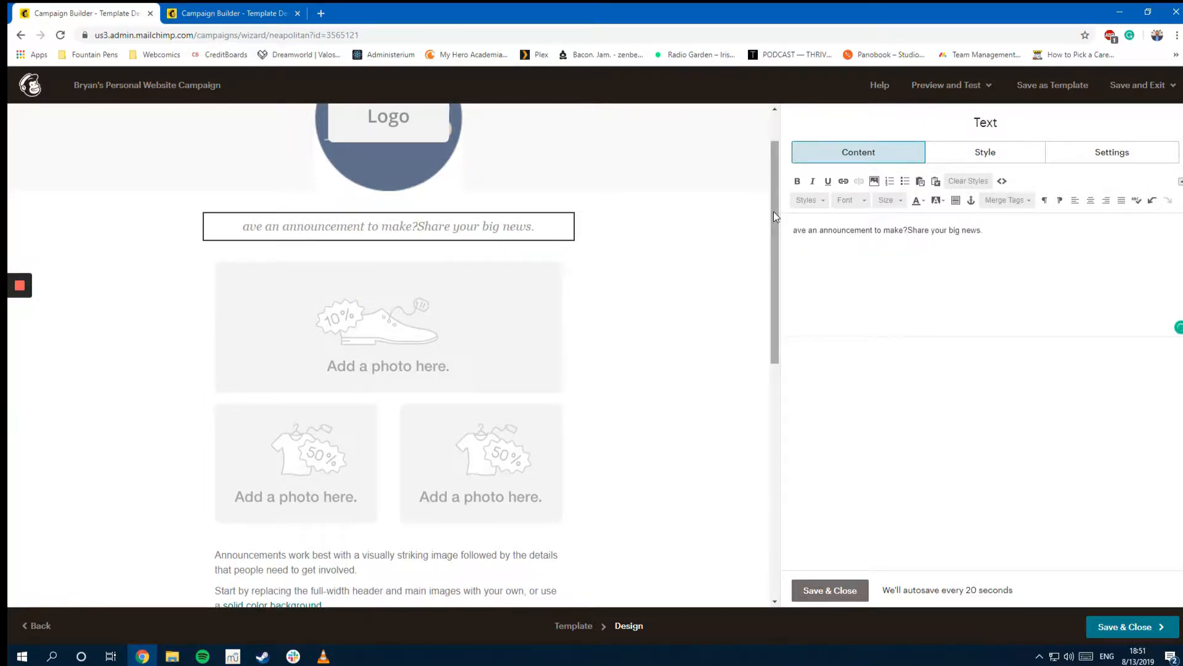
key(ctrl+z)
key(BackSpace)
key(BackSpace)
key(BackSpace)
key(BackSpace)
key(BackSpace)
key(BackSpace)
key(BackSpace)
key(BackSpace)
key(BackSpace)
key(BackSpace)
key(BackSpace)
key(BackSpace)
key(BackSpace)
key(BackSpace)
key(BackSpace)
key(BackSpace)
key(BackSpace)
key(BackSpace)
key(BackSpace)
key(BackSpace)
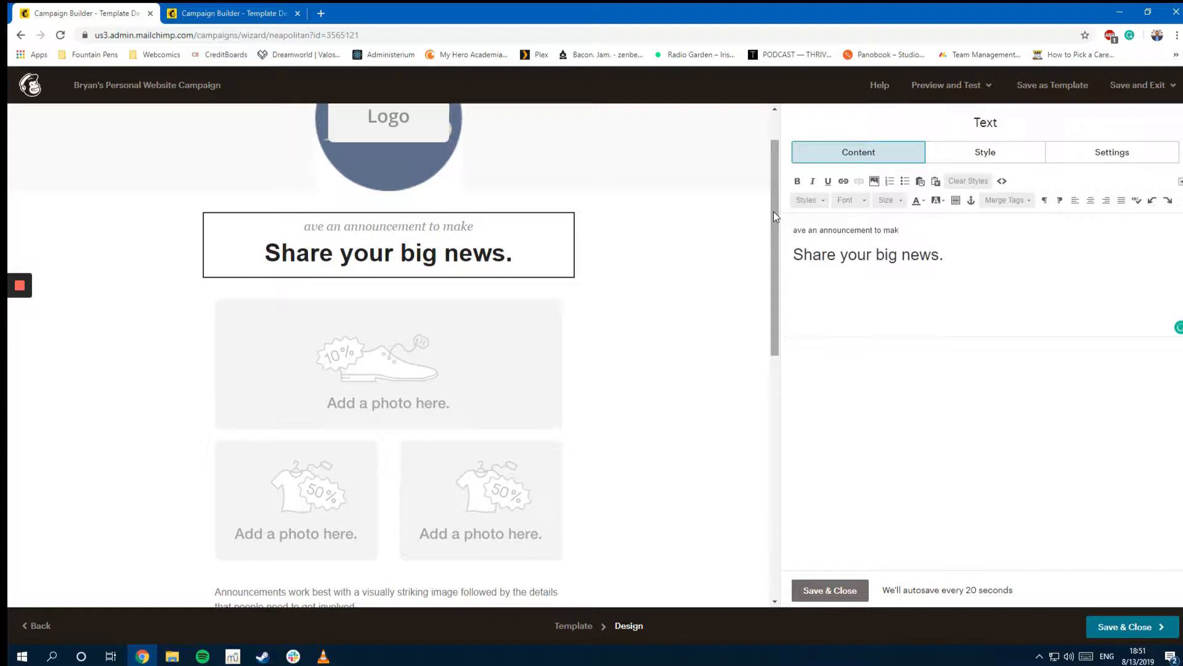
text(Th)
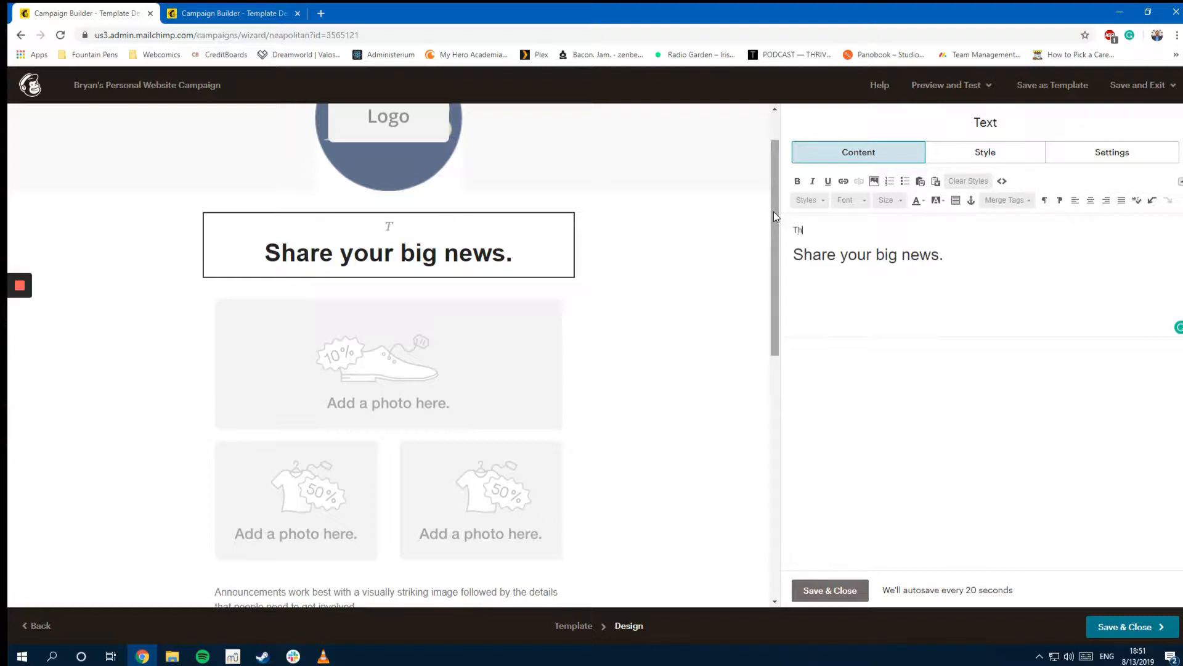
text(e news is out!)
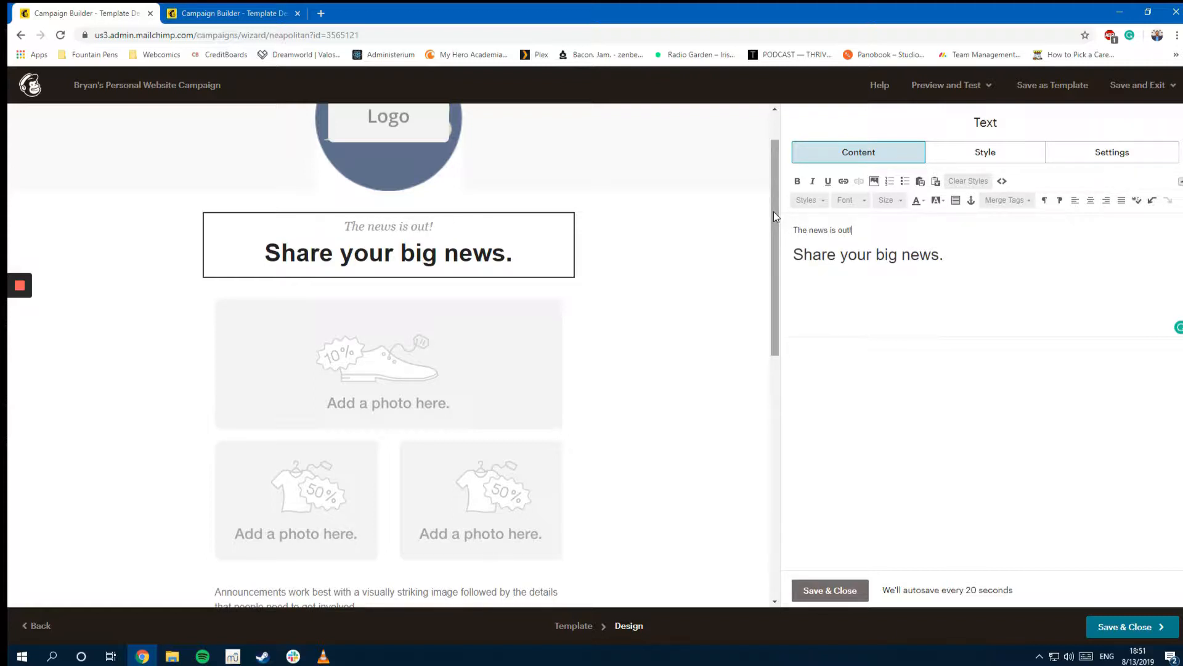
Step: Change the heading 'Share your big news.' to 'I Have a Website Now!'
triple_click(825, 249)
key(BackSpace)
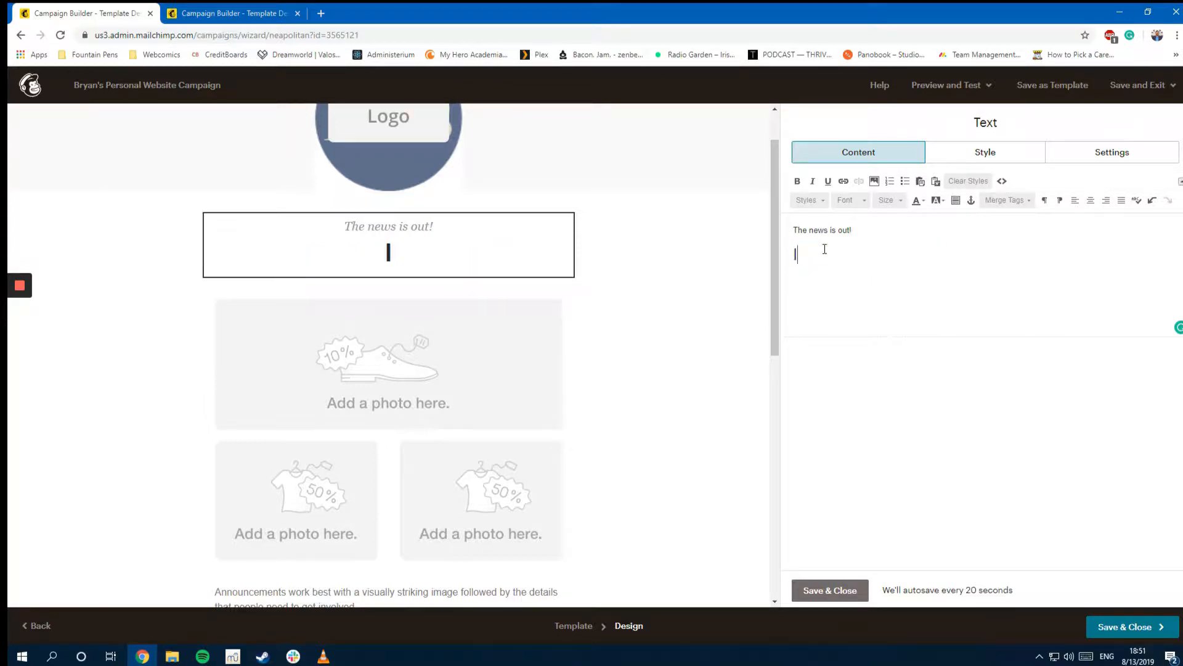
text(I have a website now)
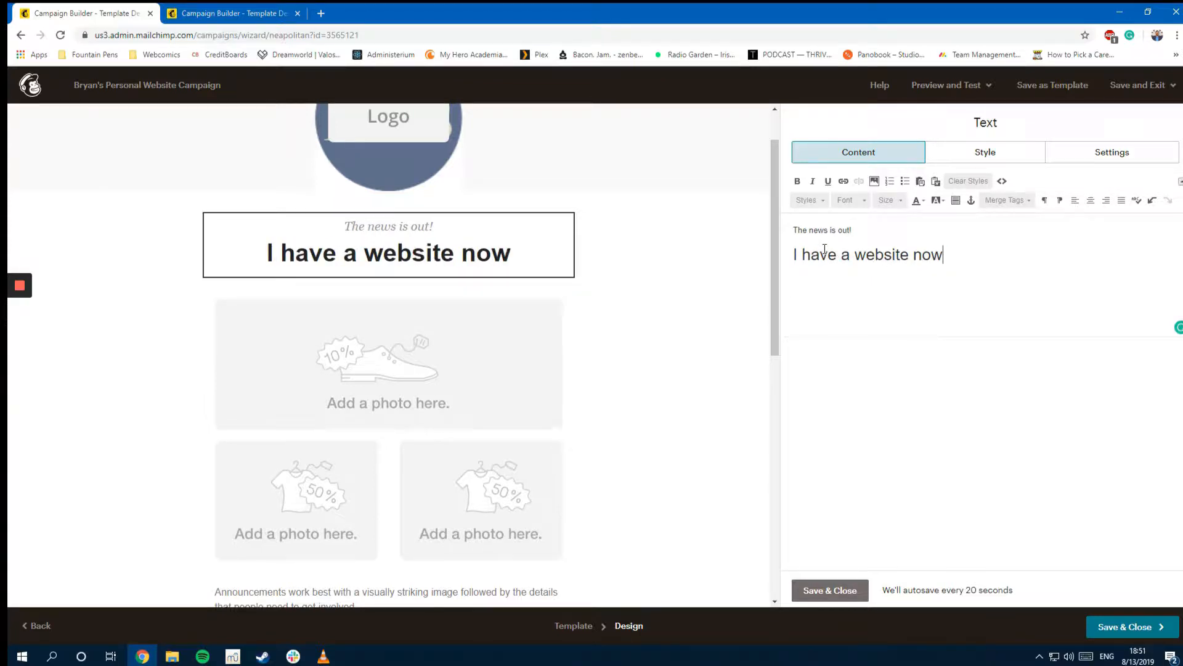
key(BackSpace)
key(BackSpace)
key(BackSpace)
key(BackSpace)
key(BackSpace)
key(BackSpace)
key(BackSpace)
key(BackSpace)
key(BackSpace)
key(BackSpace)
key(BackSpace)
key(BackSpace)
key(BackSpace)
key(BackSpace)
key(BackSpace)
key(BackSpace)
key(BackSpace)
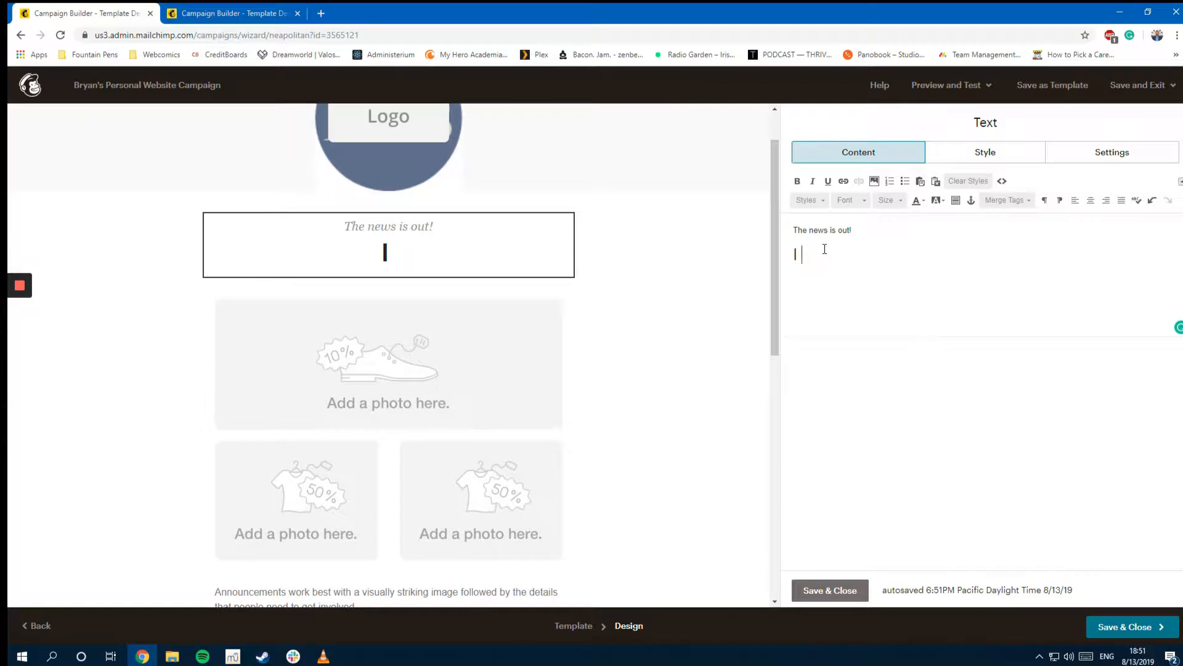
text(Have a Website )
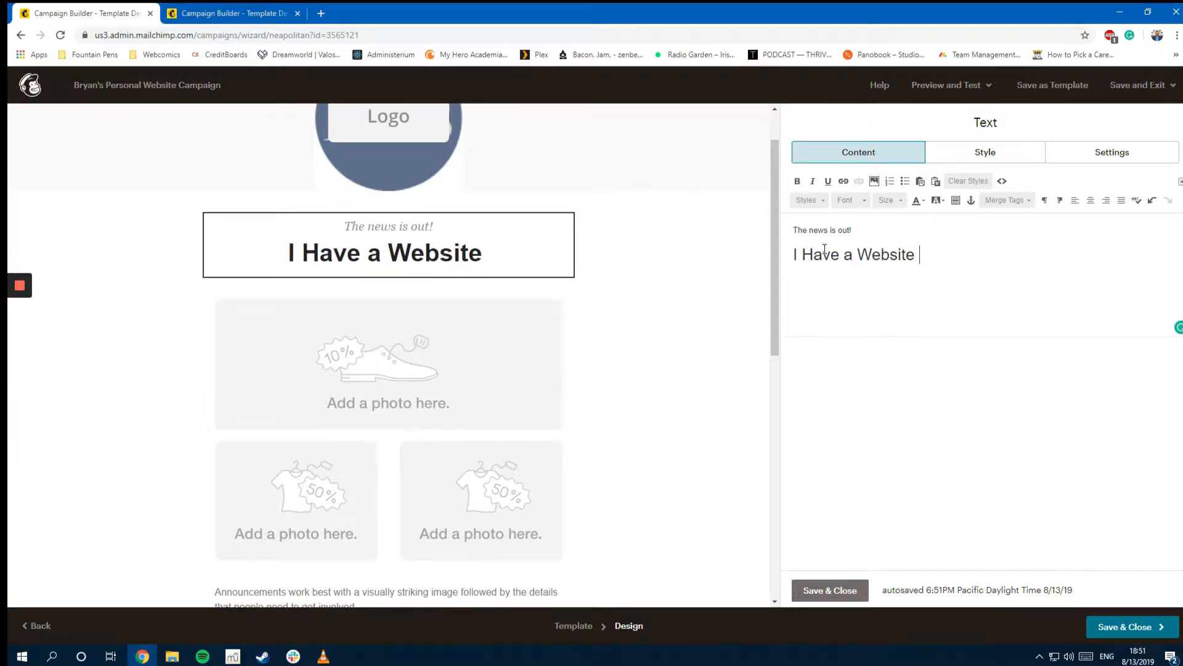
text(Now!)
click(389, 388)
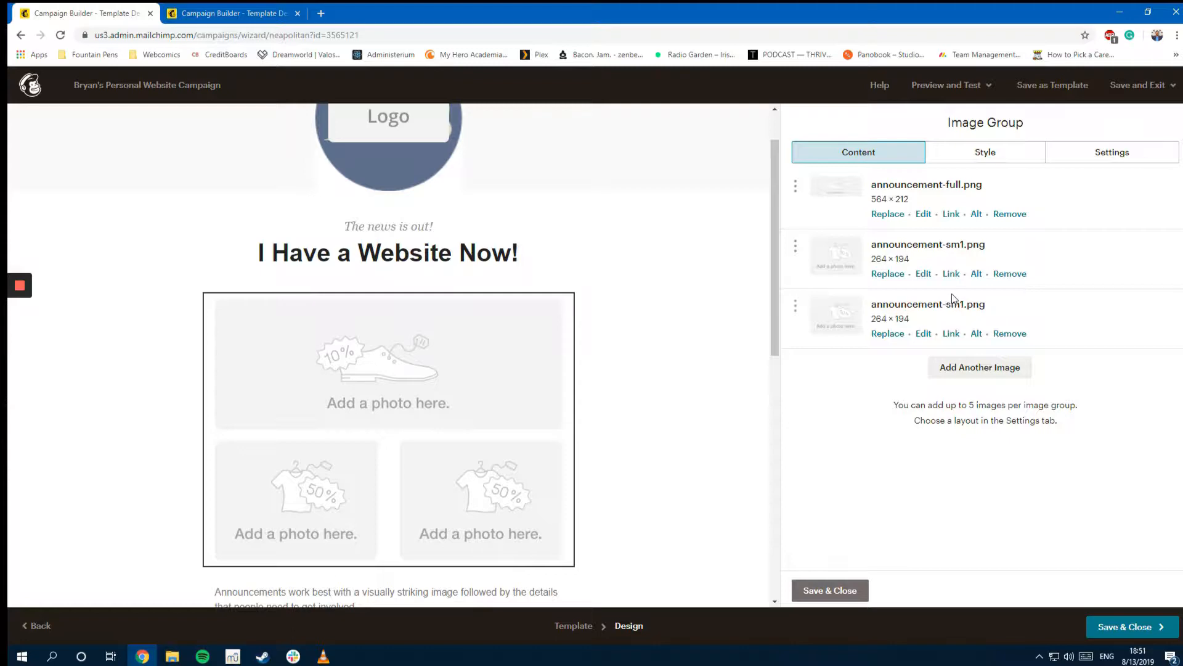
Step: Replace the placeholder image group with an image card holding the standing photo IMG_4941.jpg
click(558, 308)
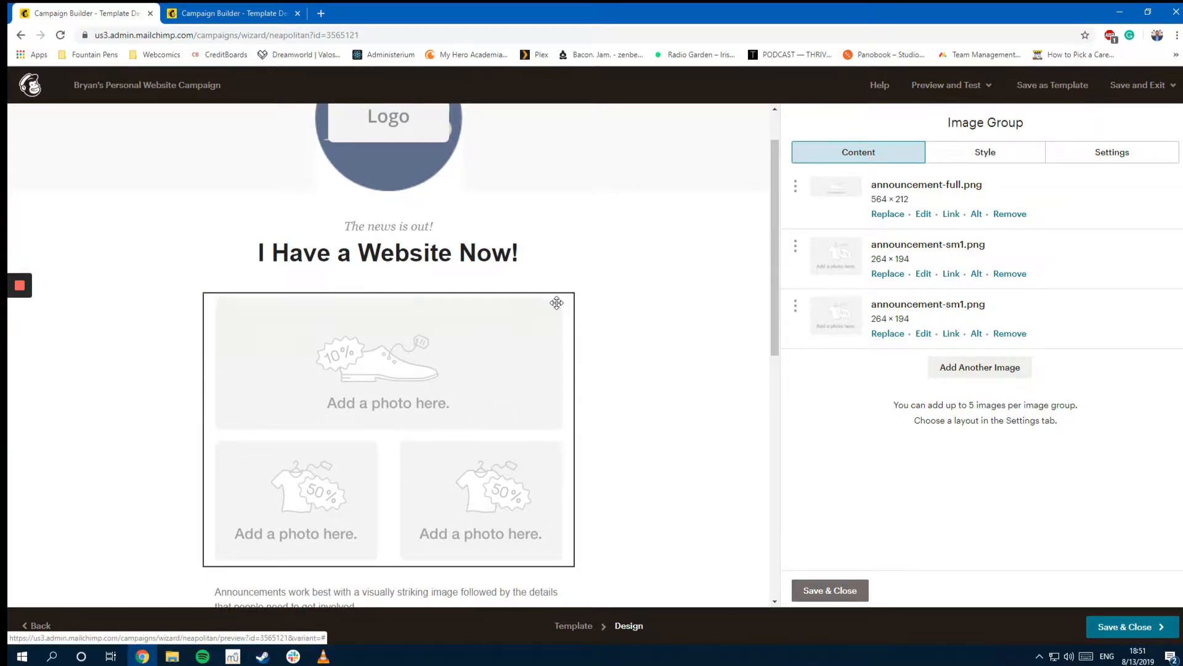
click(455, 408)
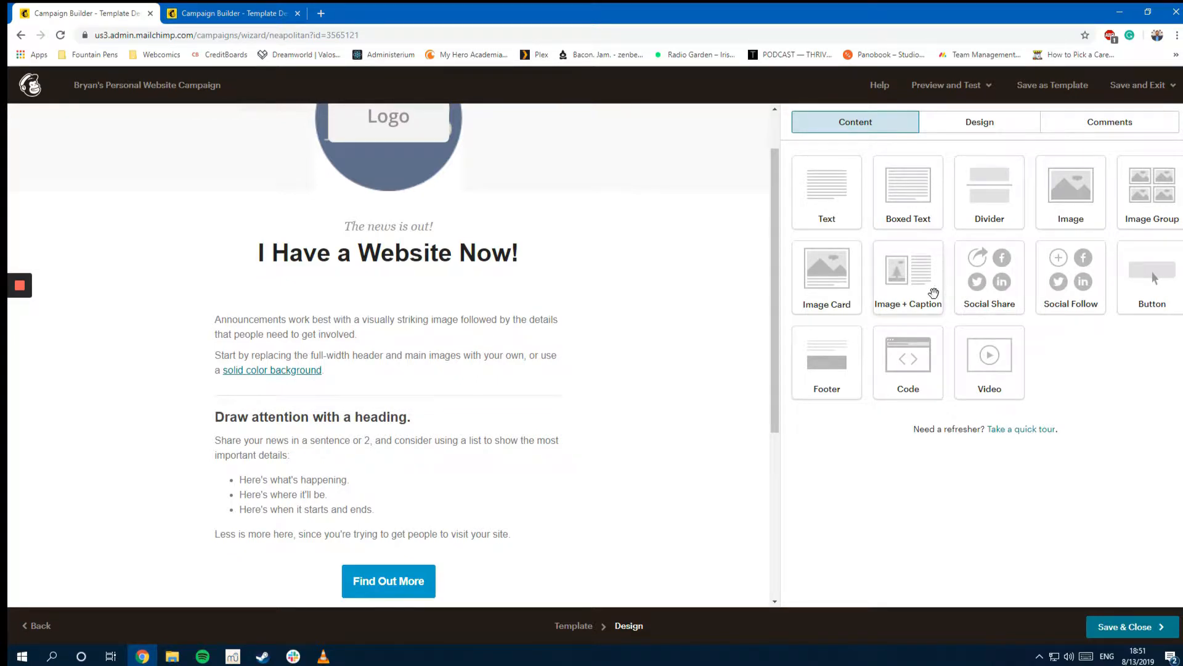
drag(819, 283, 444, 286)
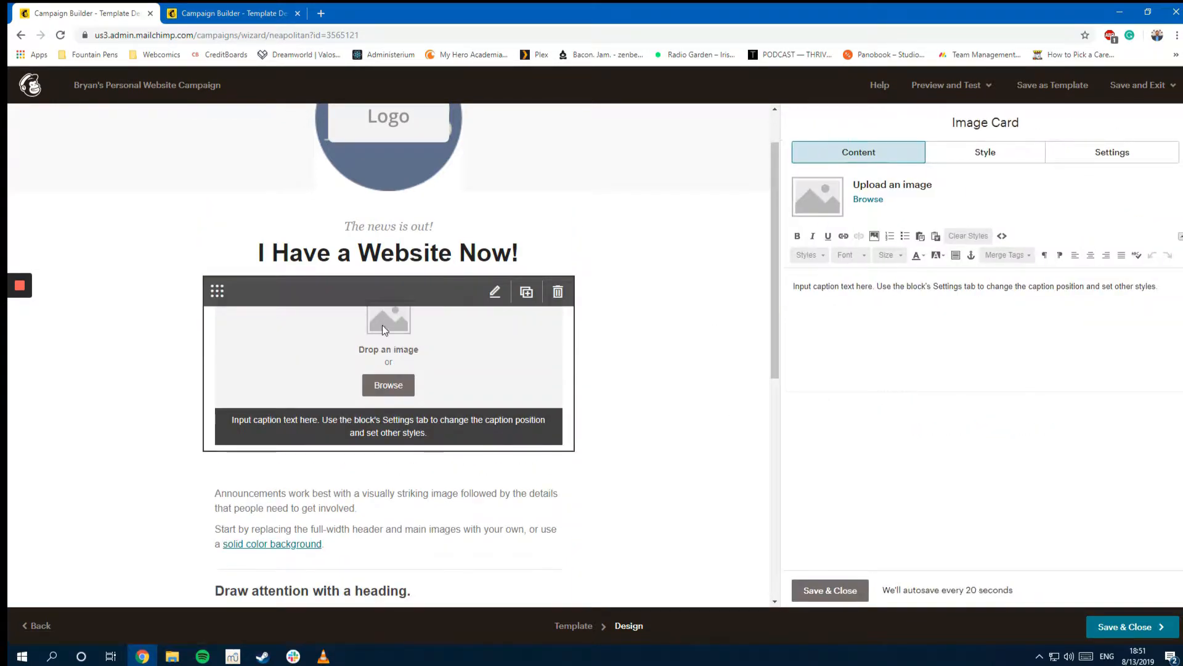
click(387, 379)
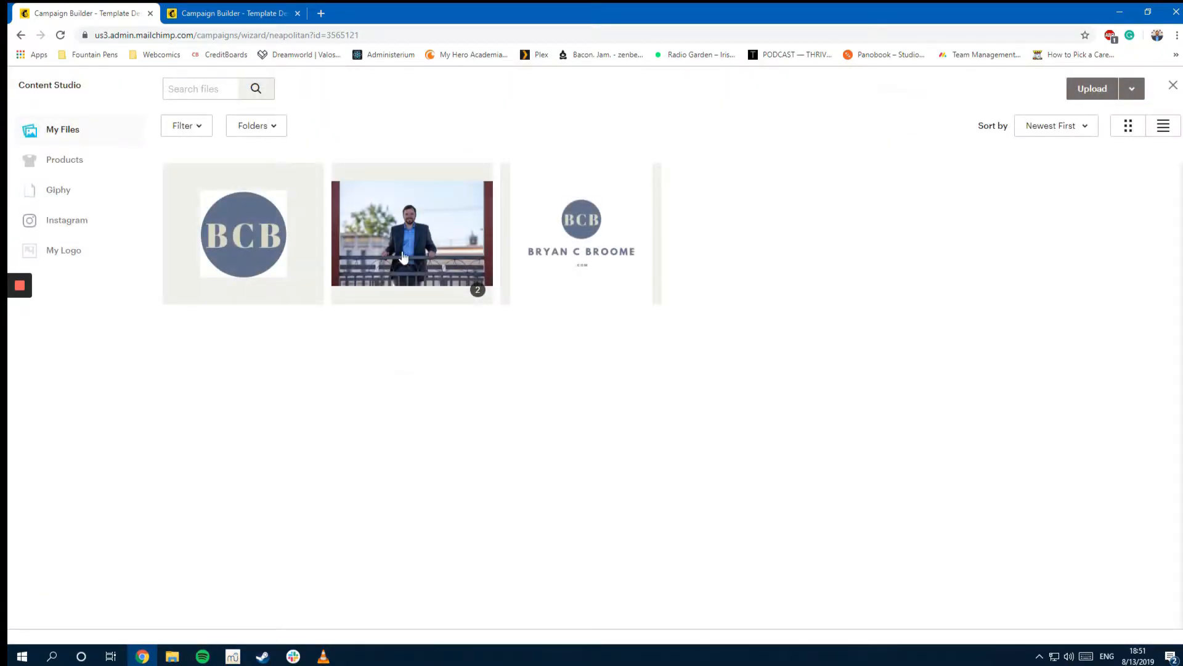
click(1121, 89)
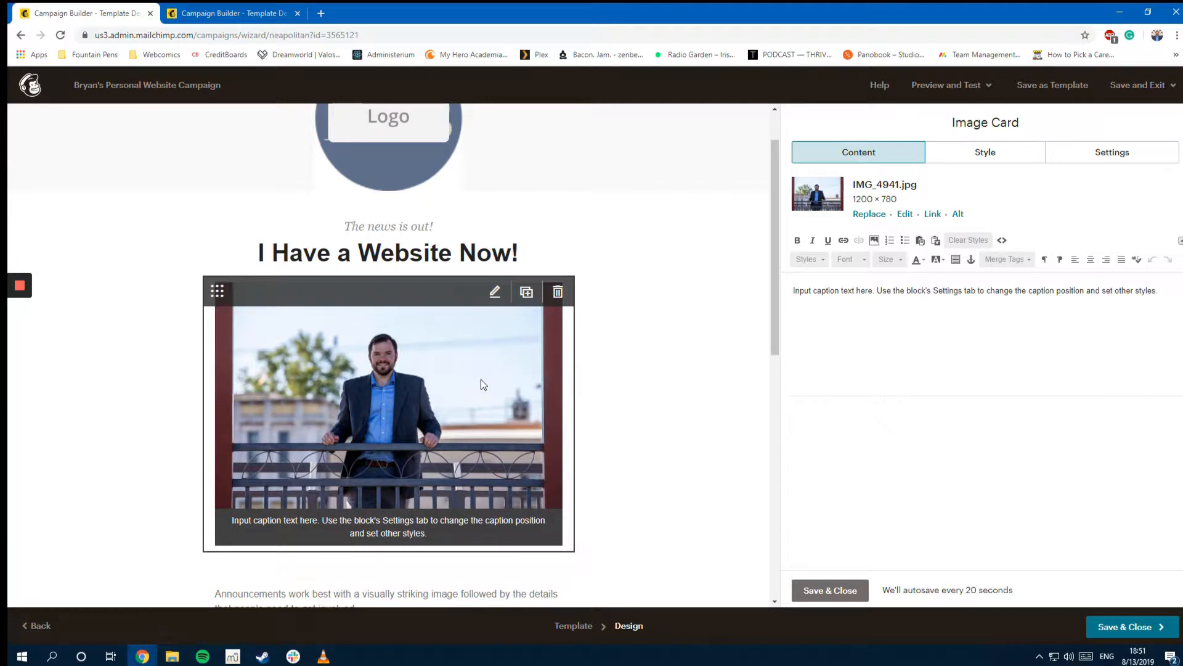
click(905, 214)
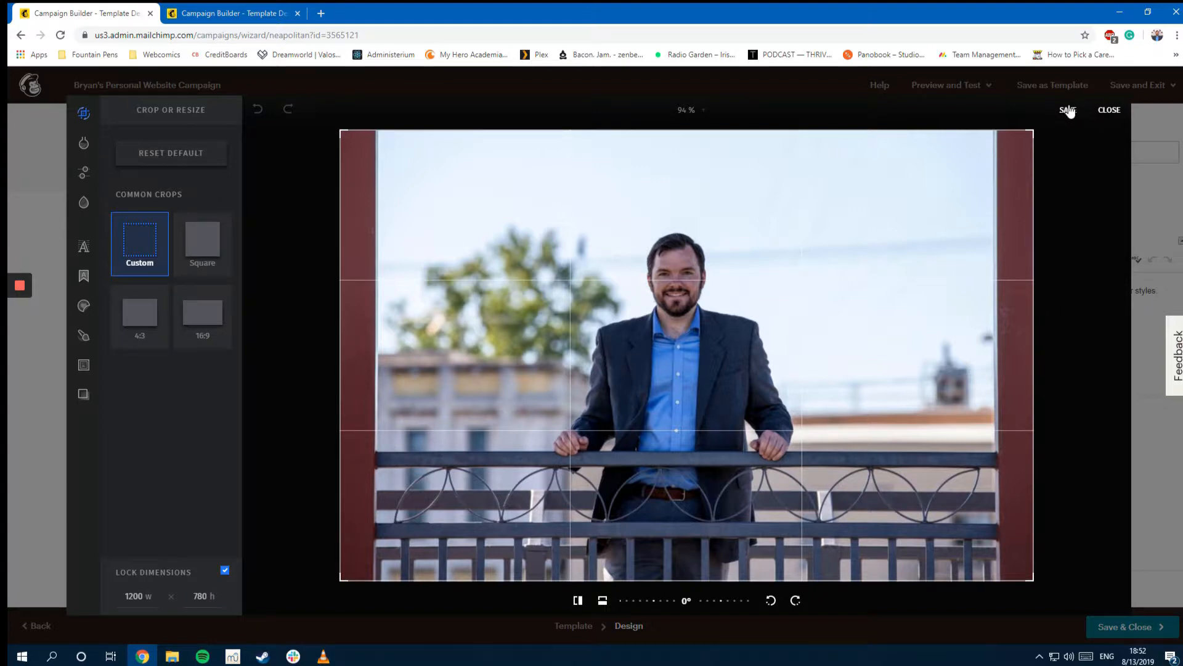
click(1068, 110)
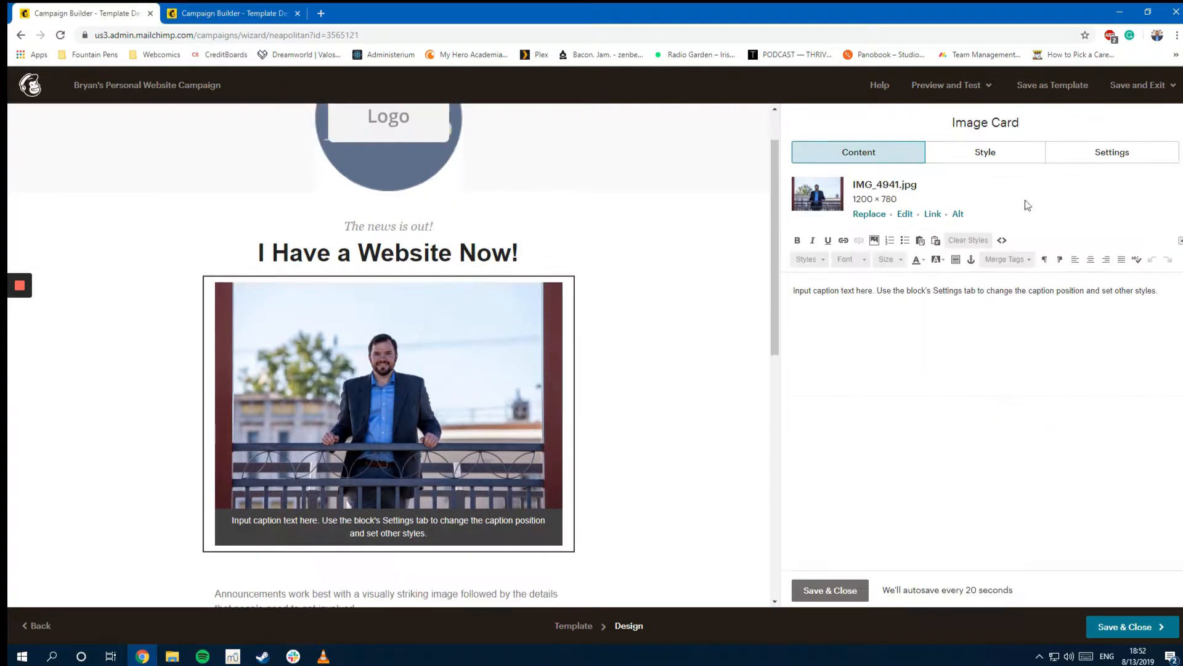
Step: Set the image caption to 'That handsome fellow you see above is yours truly.'
triple_click(905, 288)
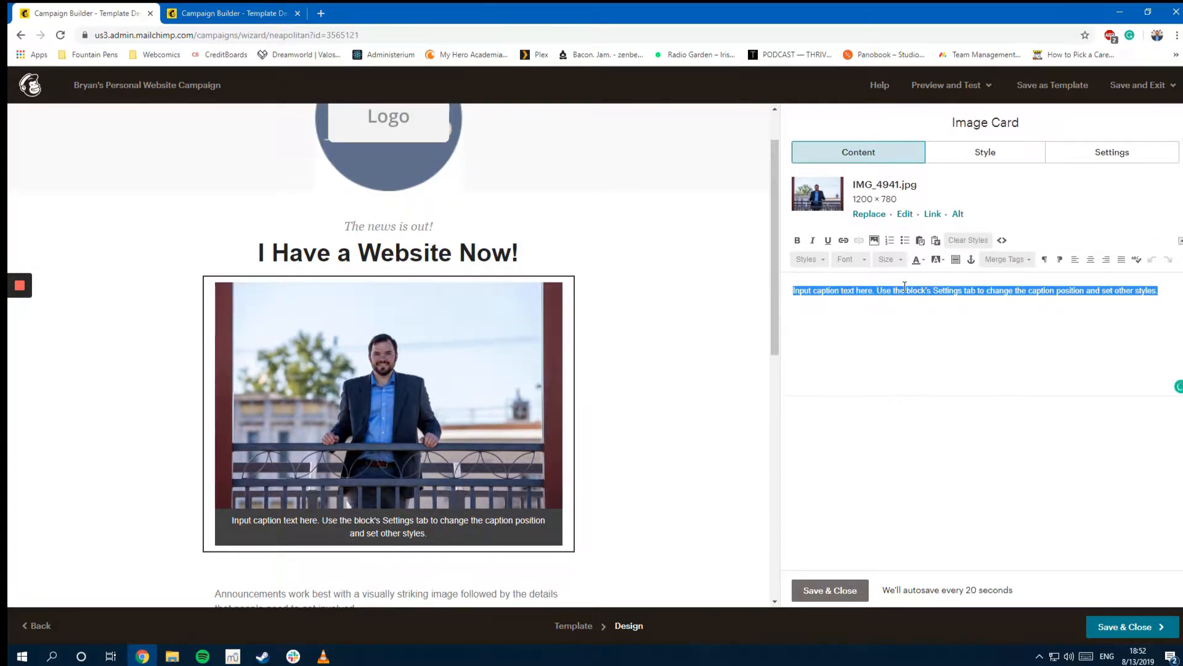
text(That handsome fe)
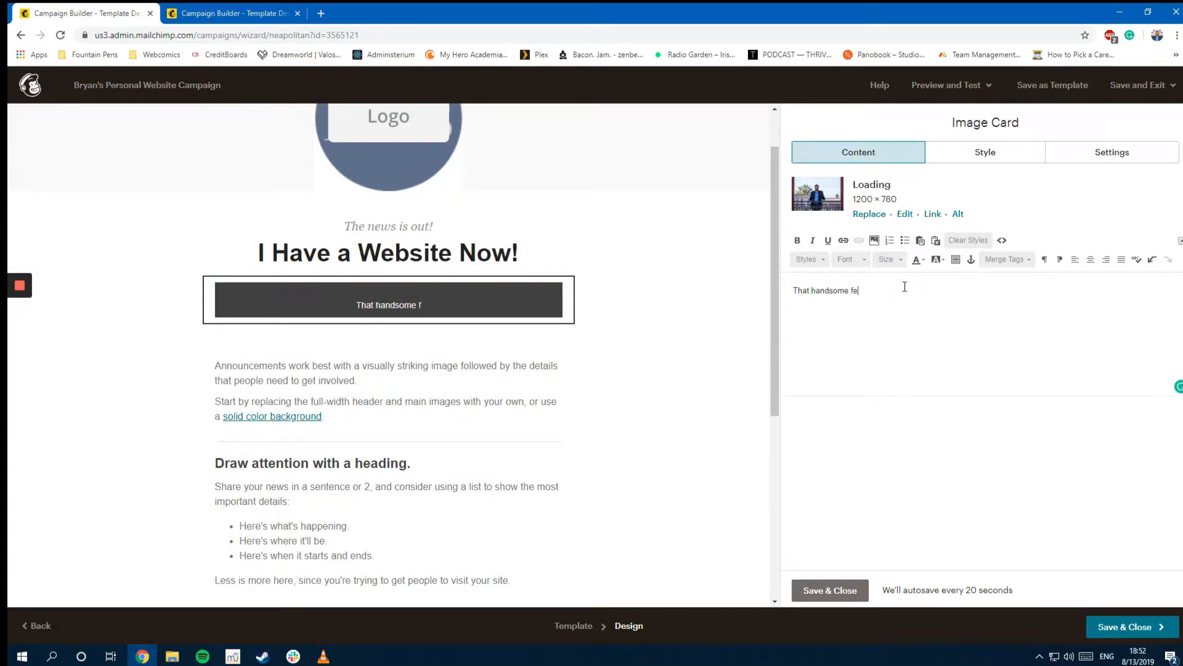
text(llow you see above)
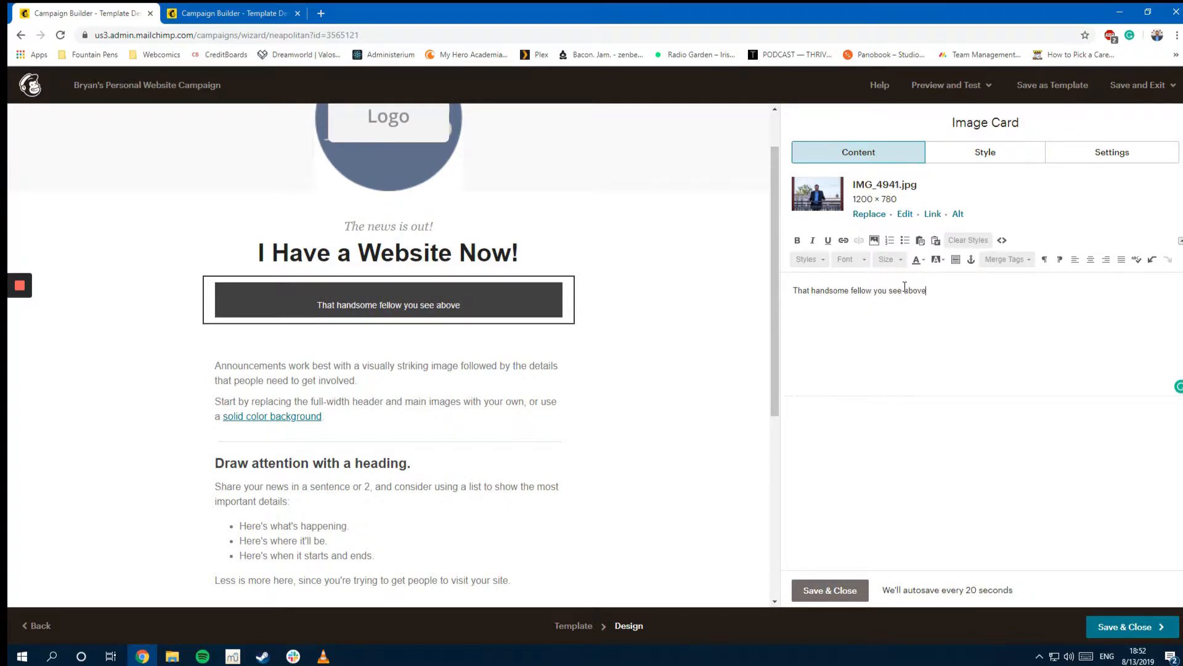
text(s yours truly.)
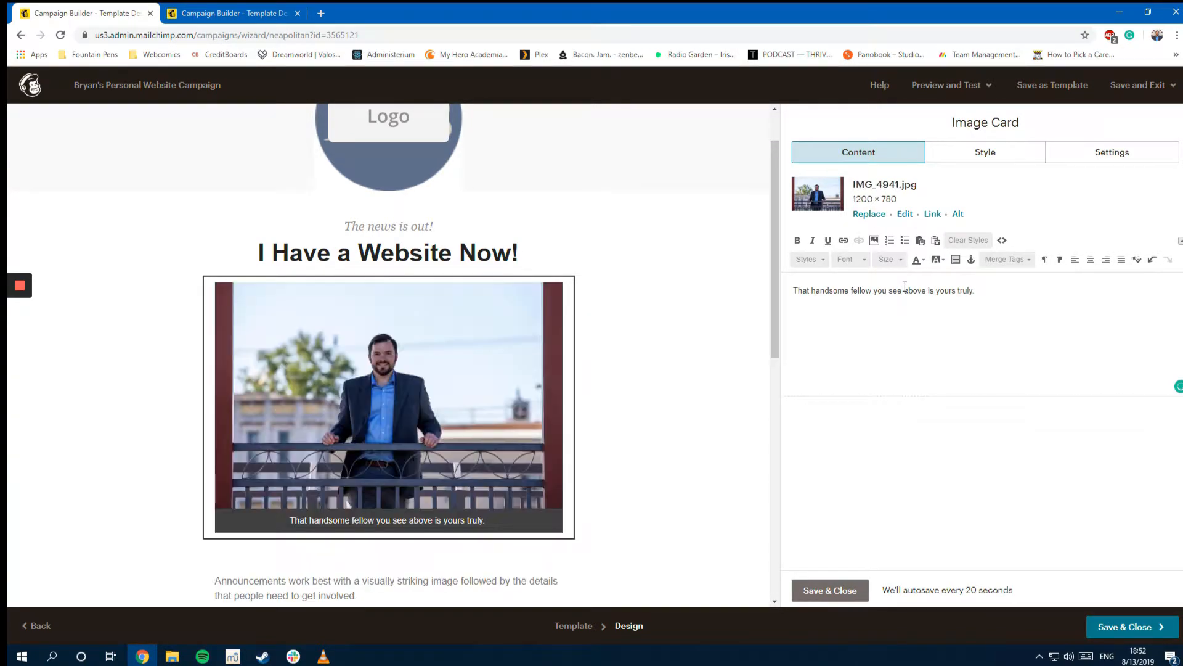
scroll(618, 486, down, 3)
scroll(616, 480, down, 3)
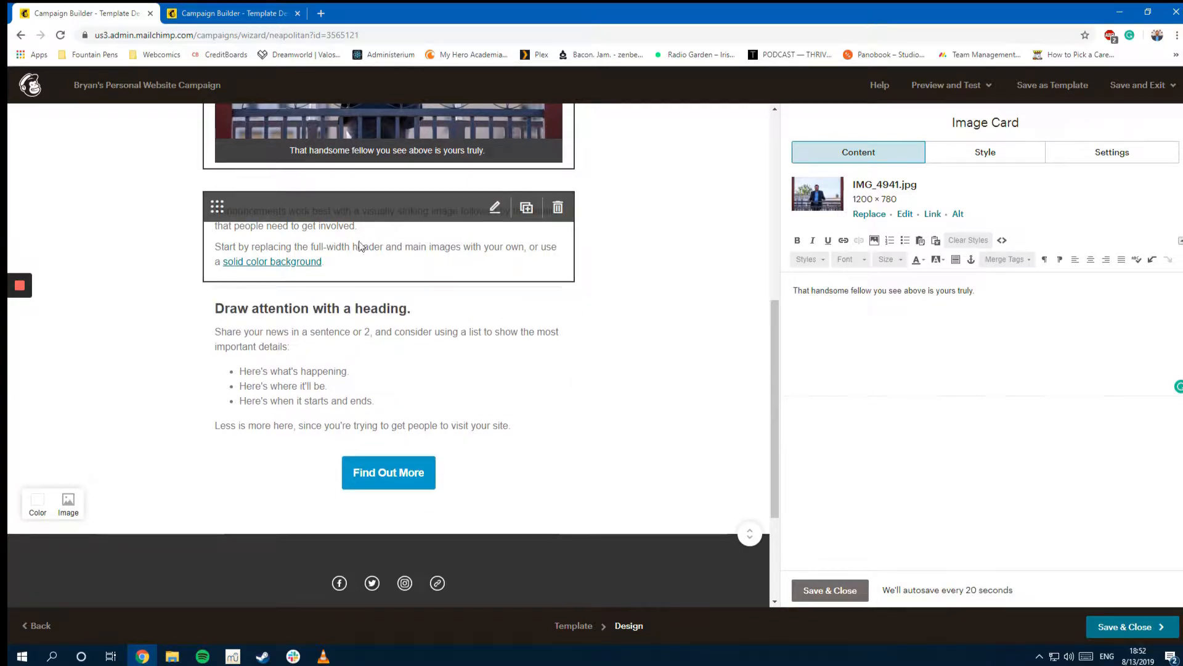
click(229, 13)
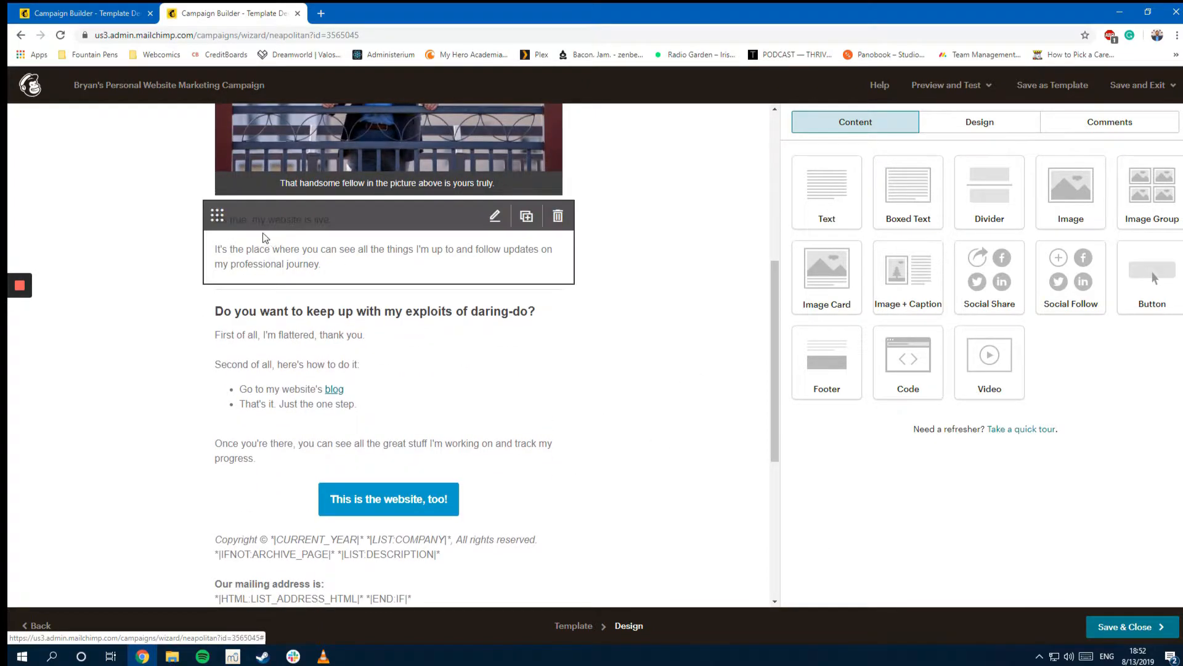
Step: Copy the 'my website is live' paragraphs from the other draft into the announcements text block
click(255, 257)
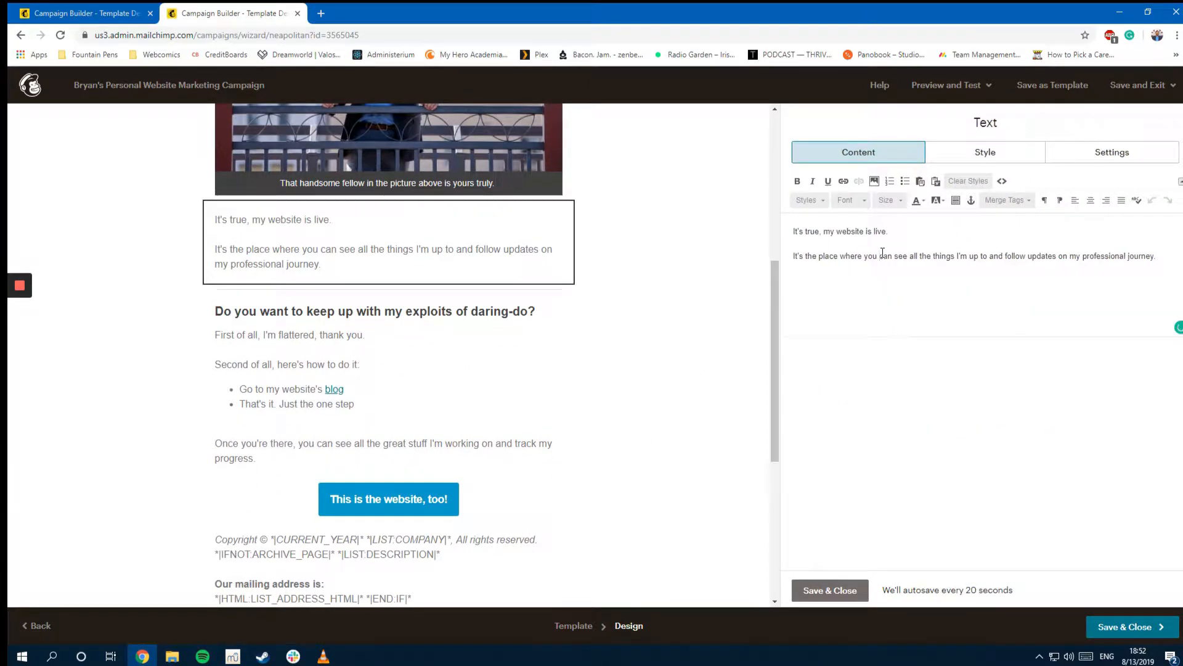
key(ctrl+a)
key(ctrl+c)
click(86, 13)
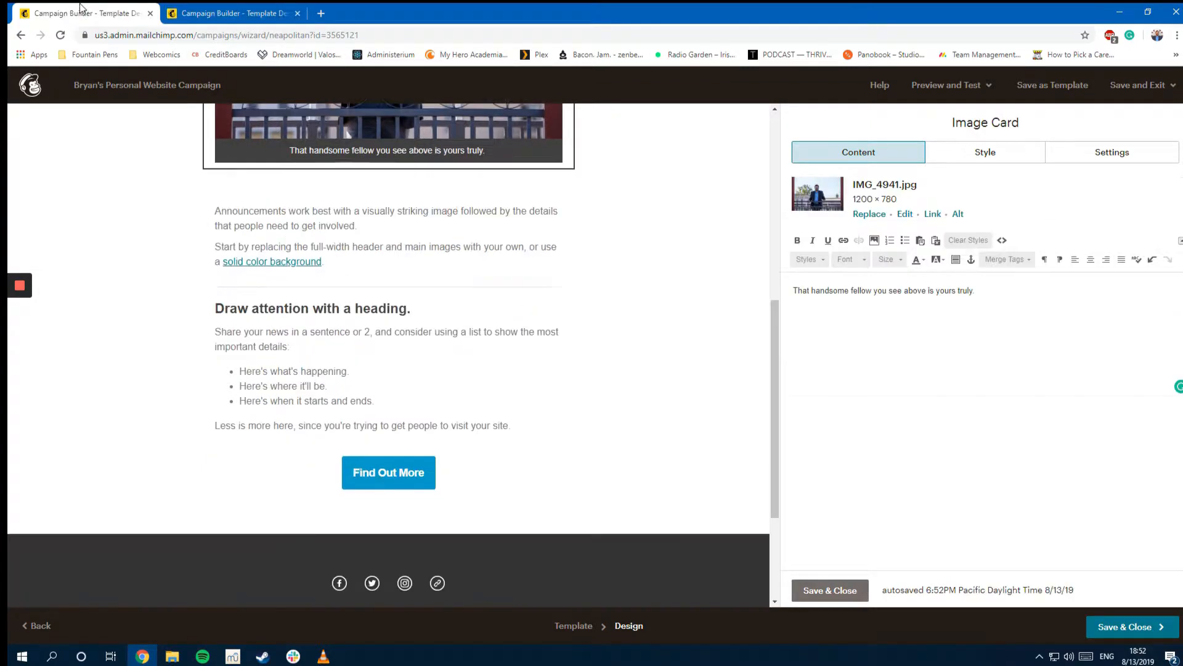
click(405, 220)
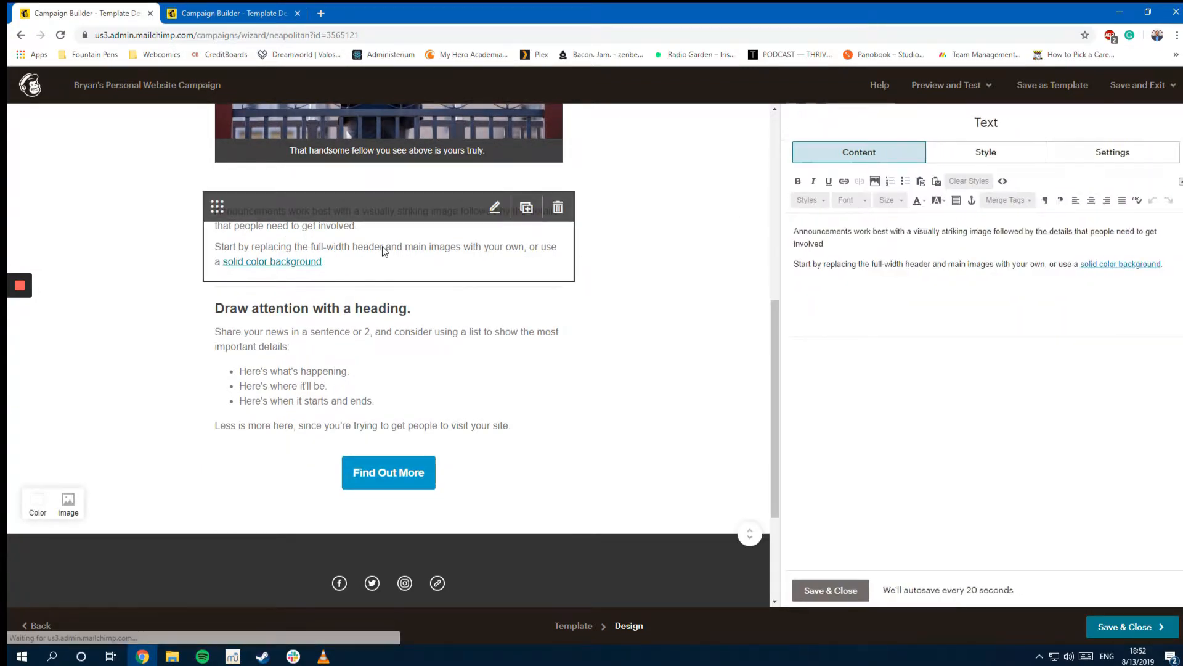
click(850, 251)
key(ctrl+a)
key(ctrl+v)
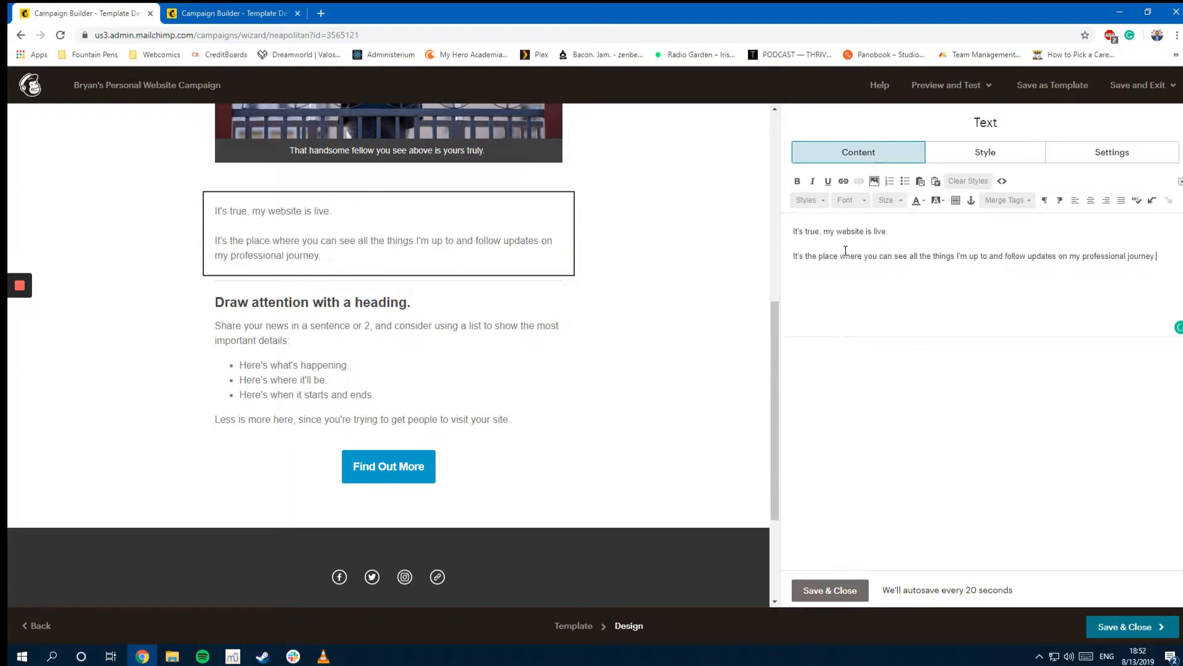
Step: Copy the 'exploits of daring-do' section into the Draw attention block and view the other draft's button settings
click(228, 13)
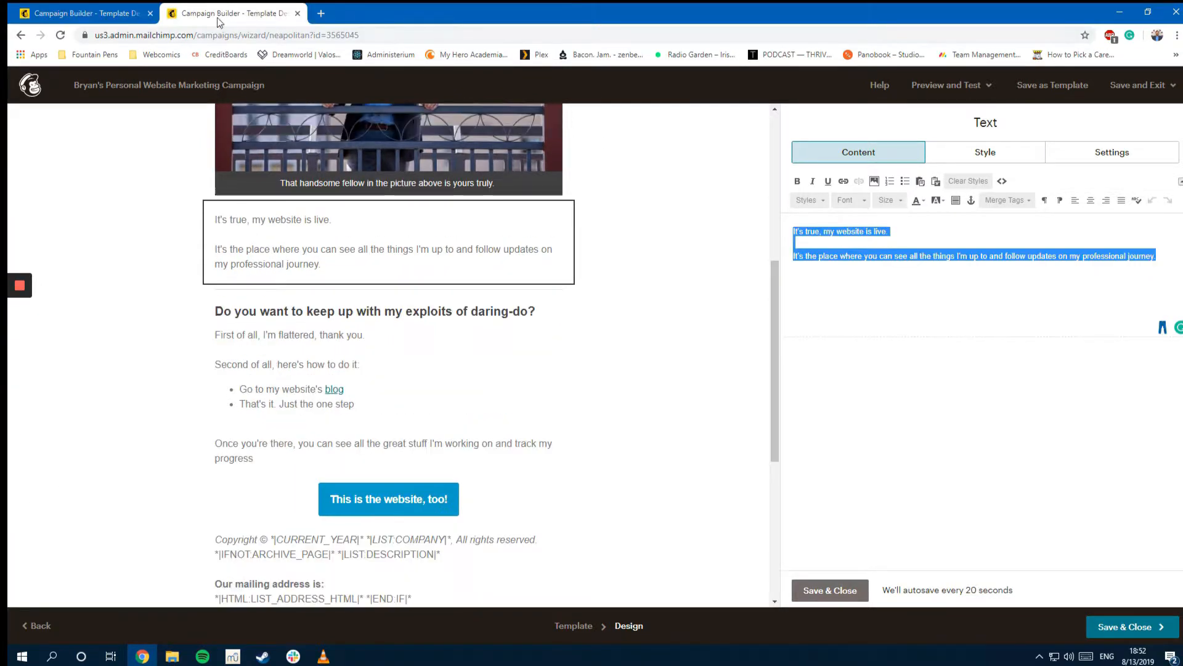
click(310, 369)
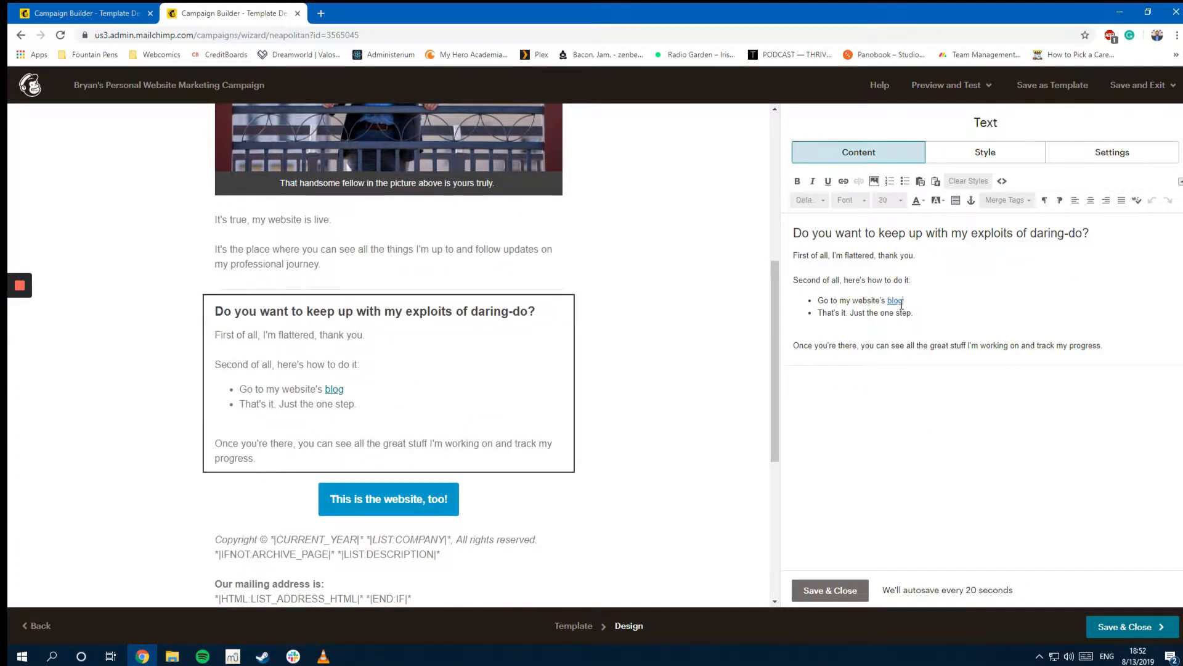
click(901, 302)
key(ctrl+a)
key(ctrl+c)
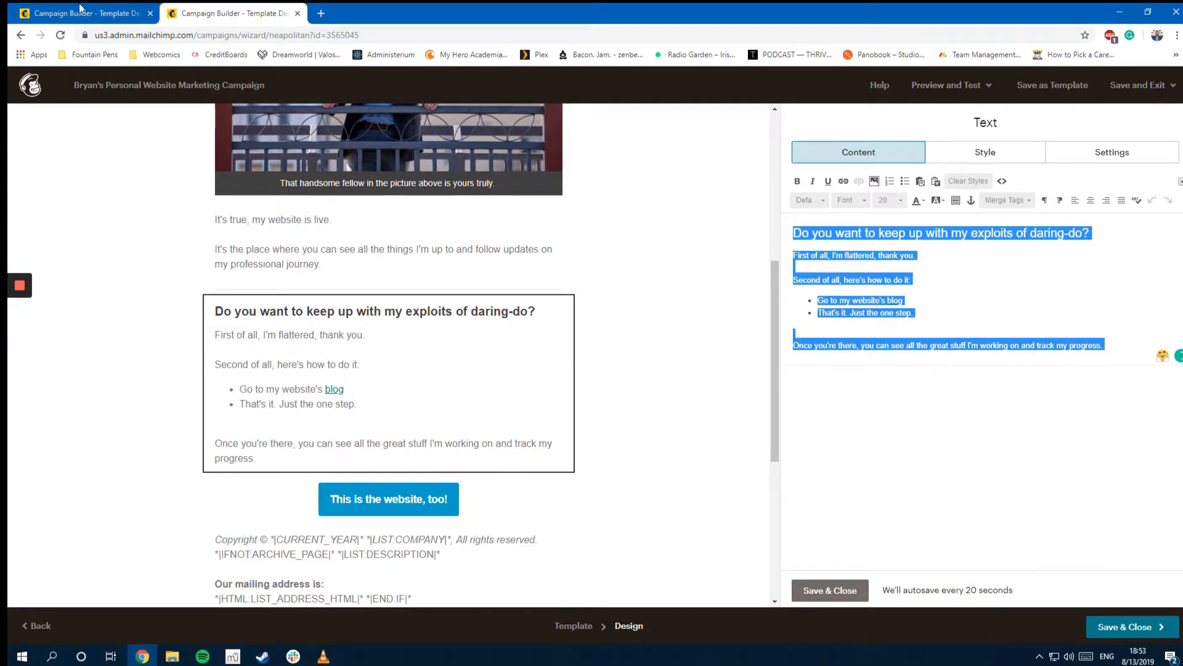
click(82, 13)
click(354, 371)
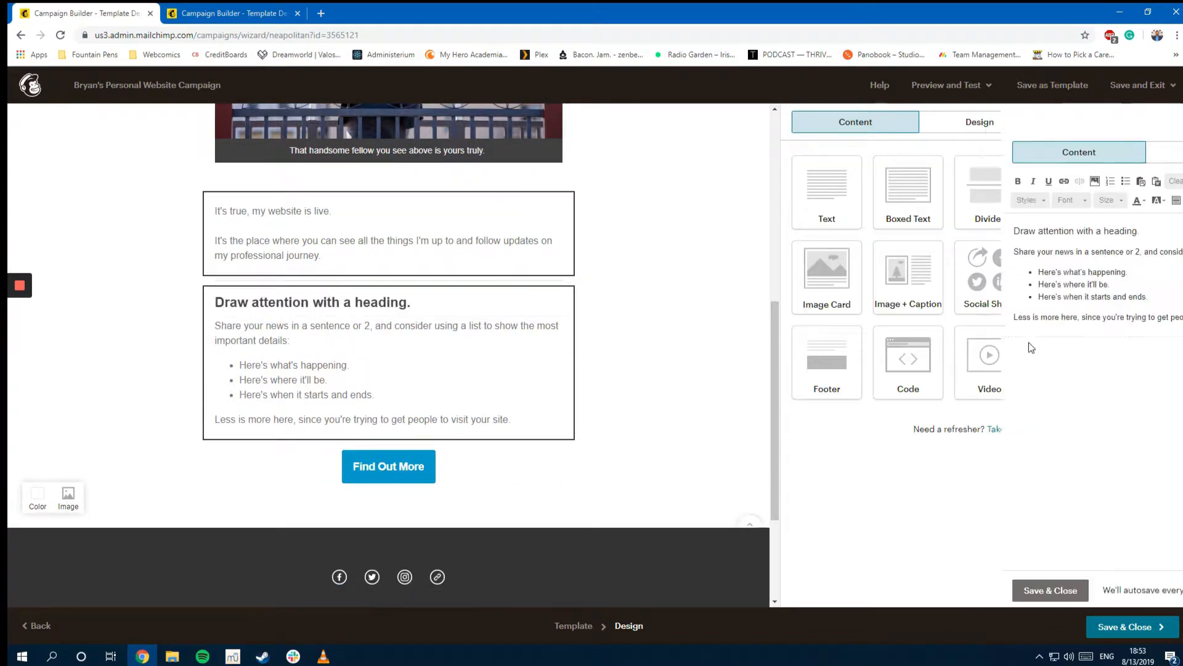
key(ctrl+a)
key(ctrl+v)
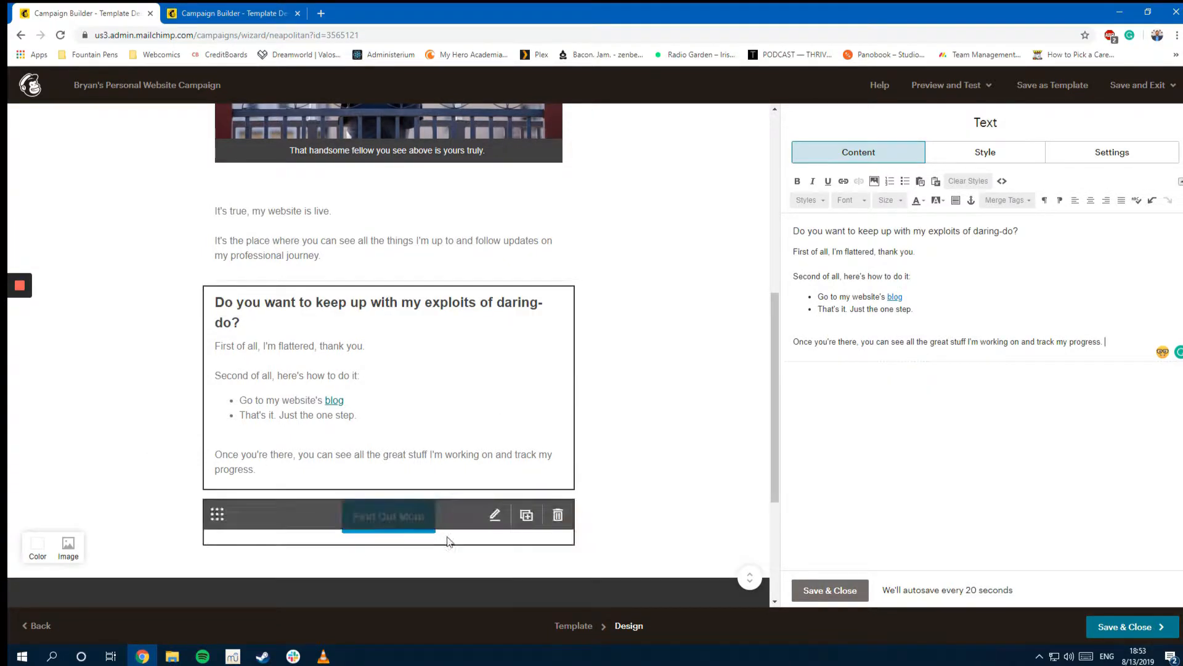
click(233, 8)
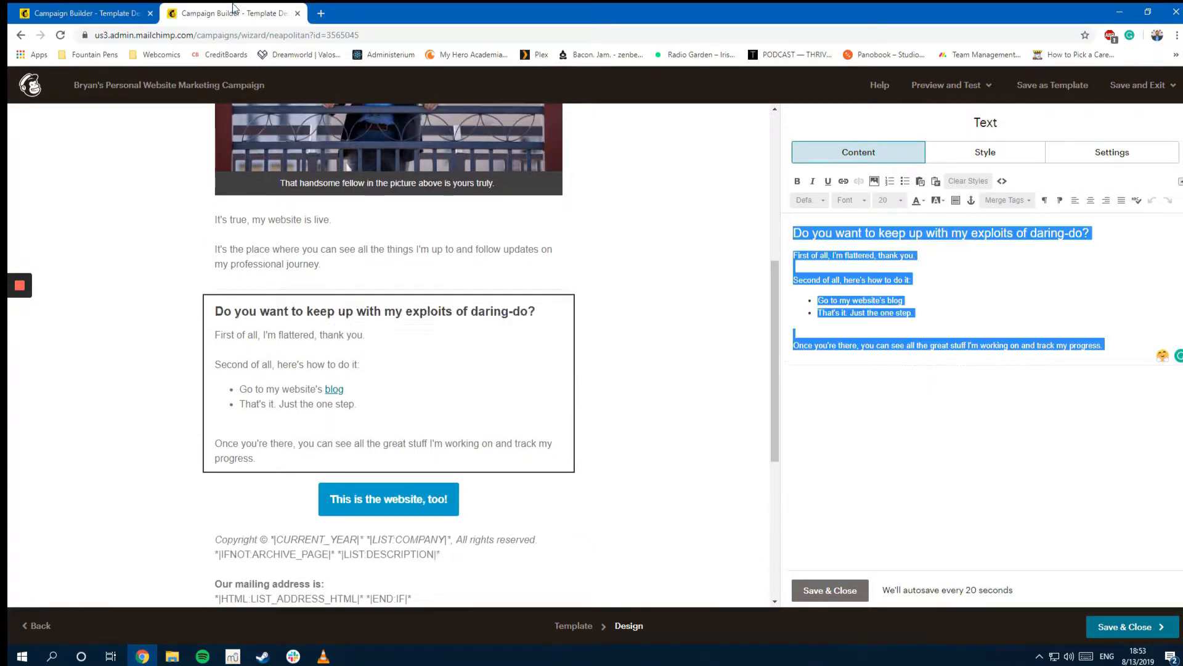
click(437, 510)
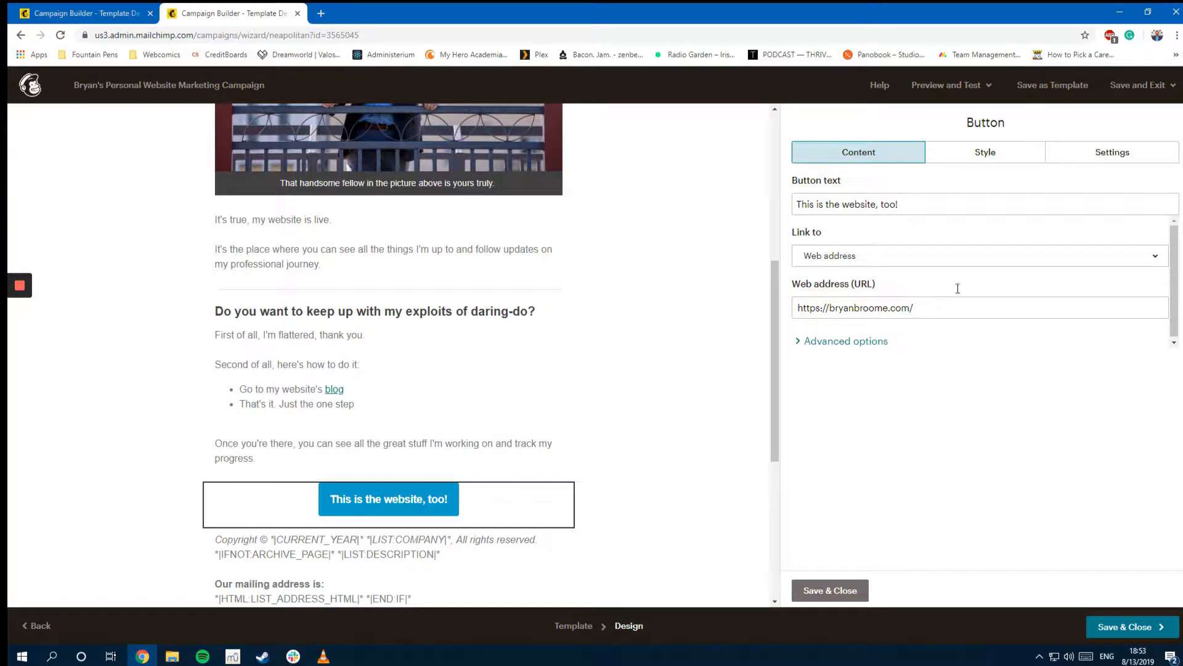
Step: Relabel the Find Out More button 'This is also the website!' and link it to the personal website
click(938, 202)
click(145, 8)
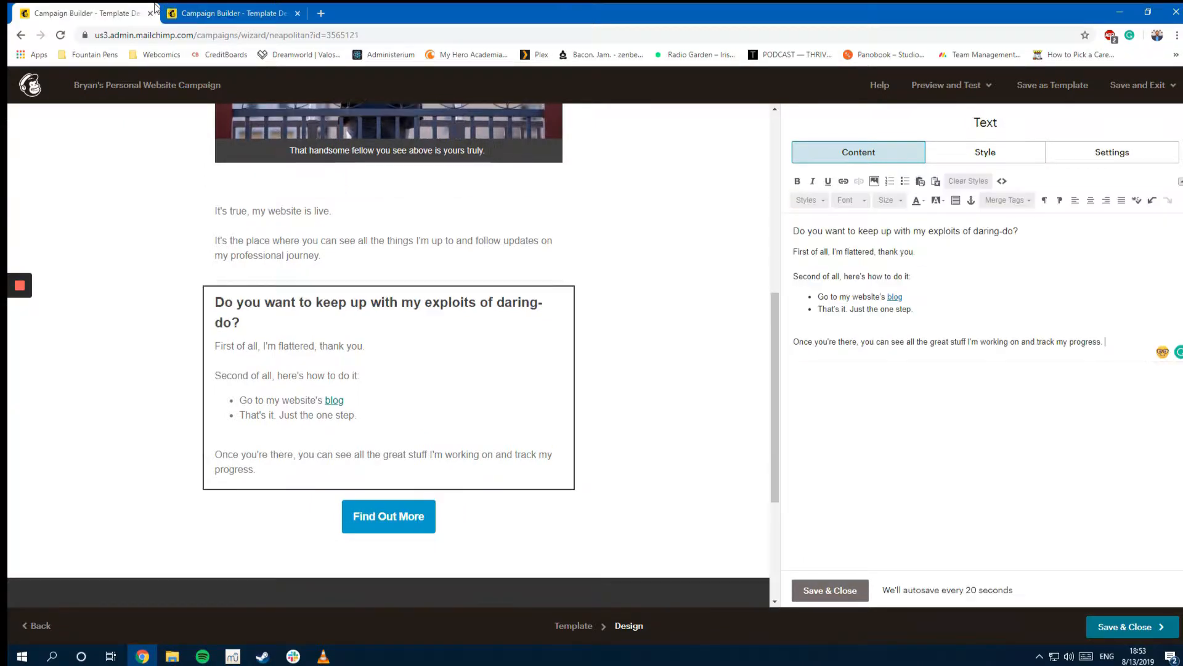
click(414, 525)
click(872, 204)
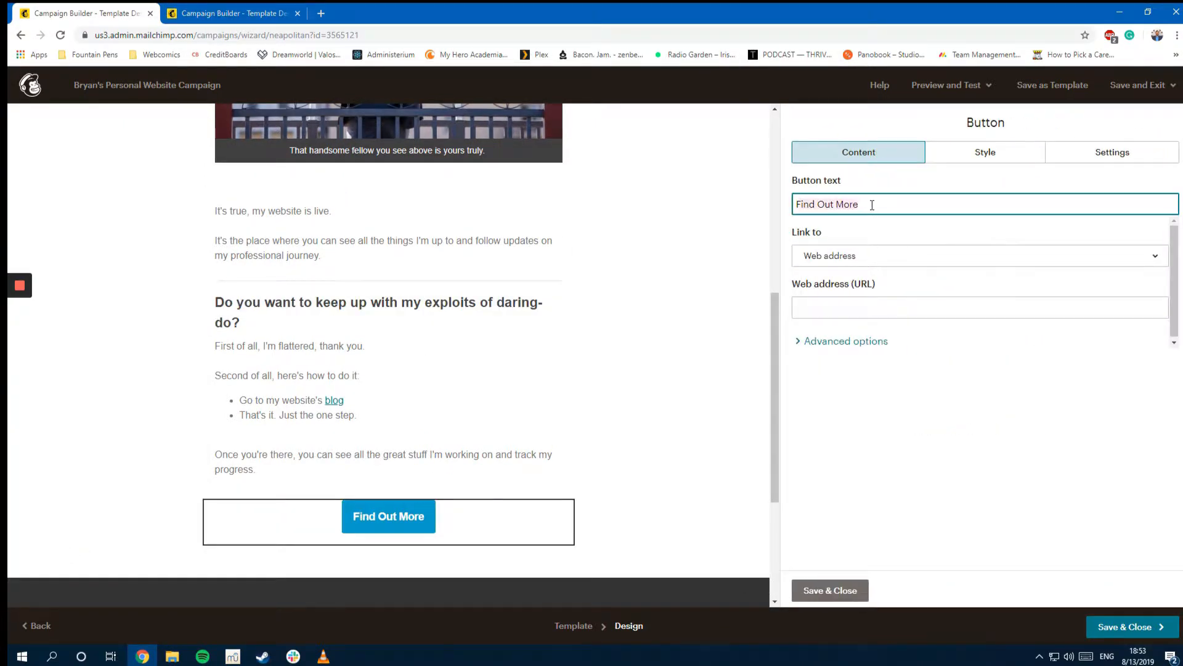
key(ctrl+a)
text(This is also the)
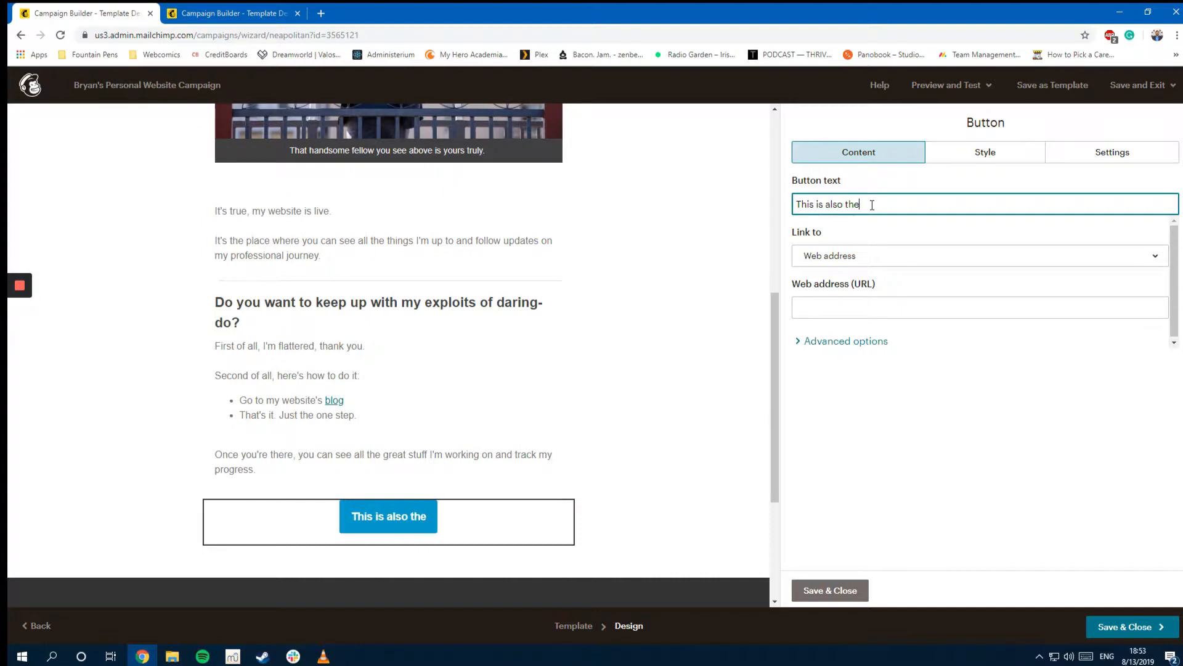
text( website!)
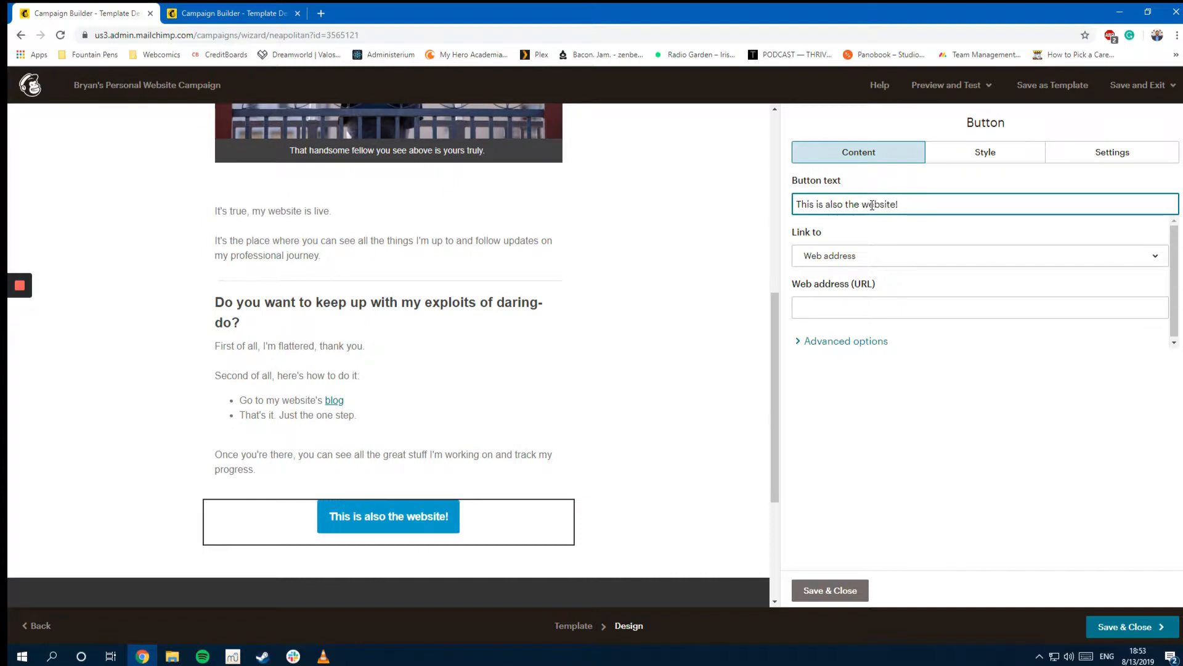
click(867, 317)
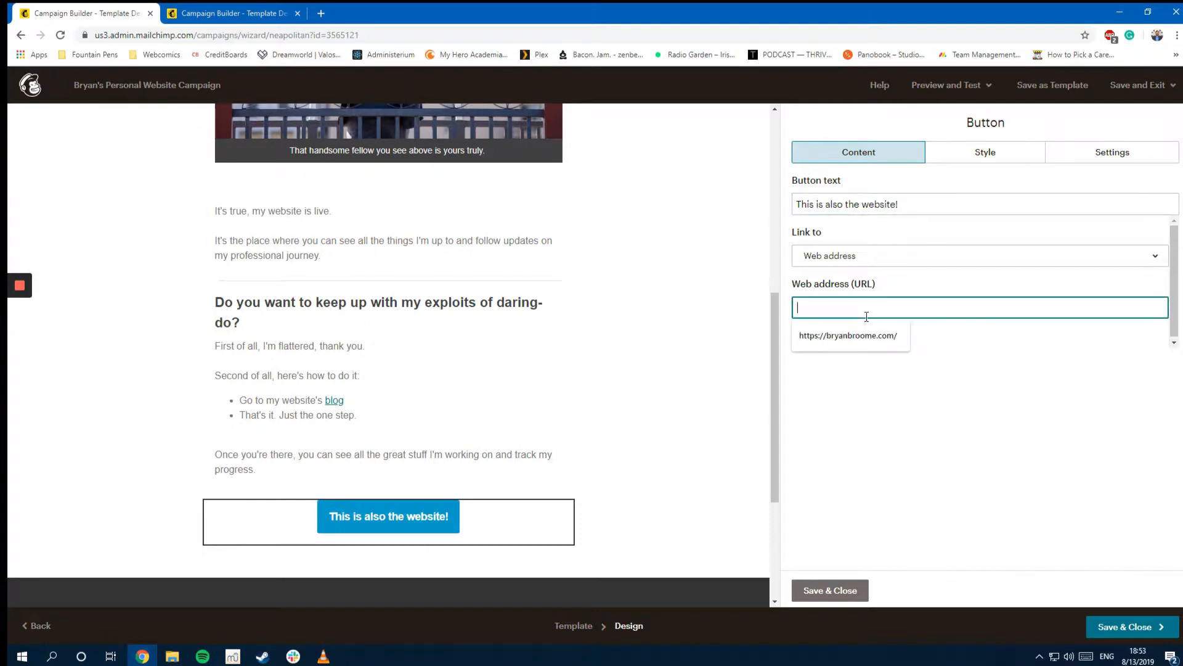
click(848, 336)
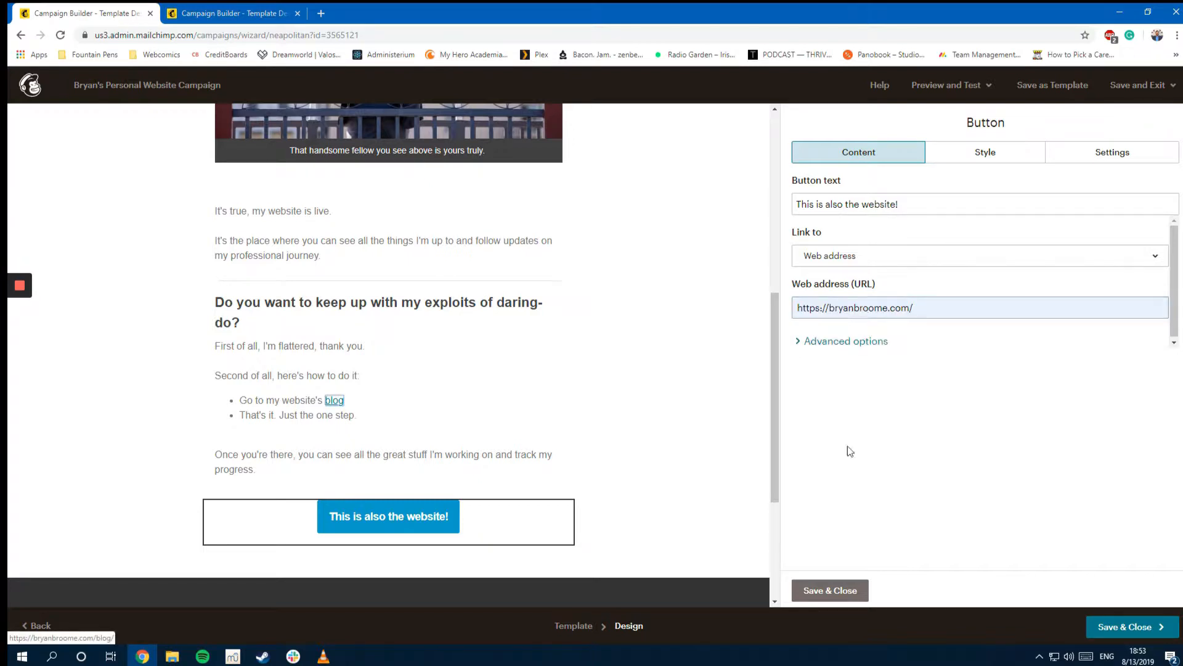
click(860, 343)
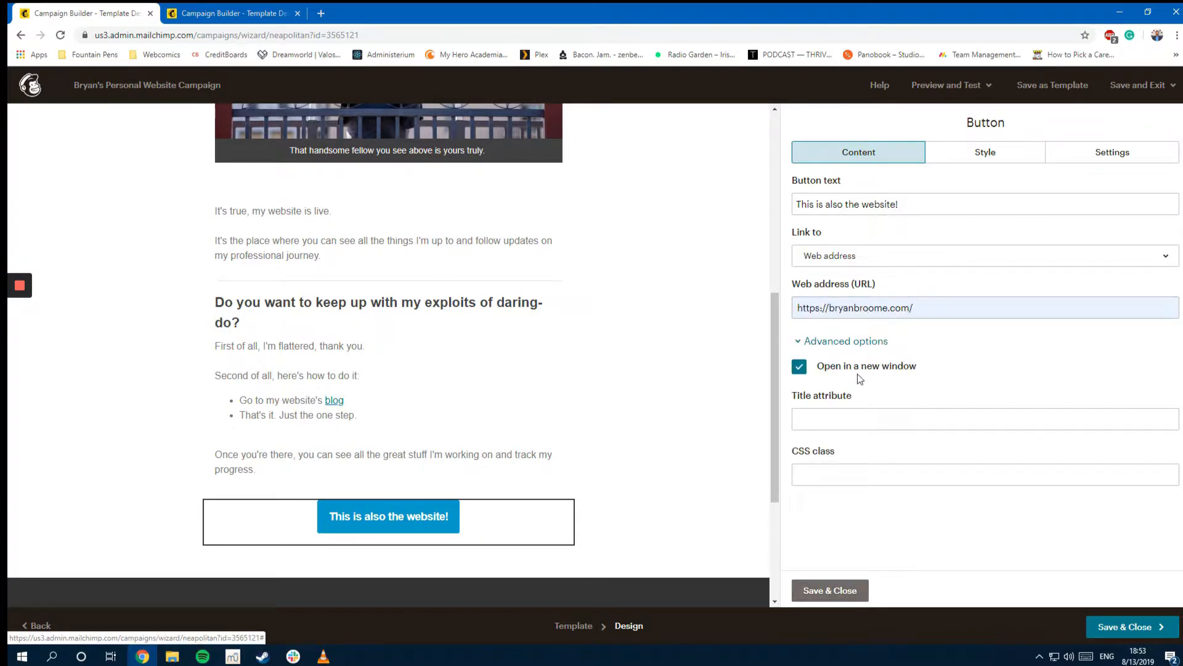
click(851, 343)
click(843, 593)
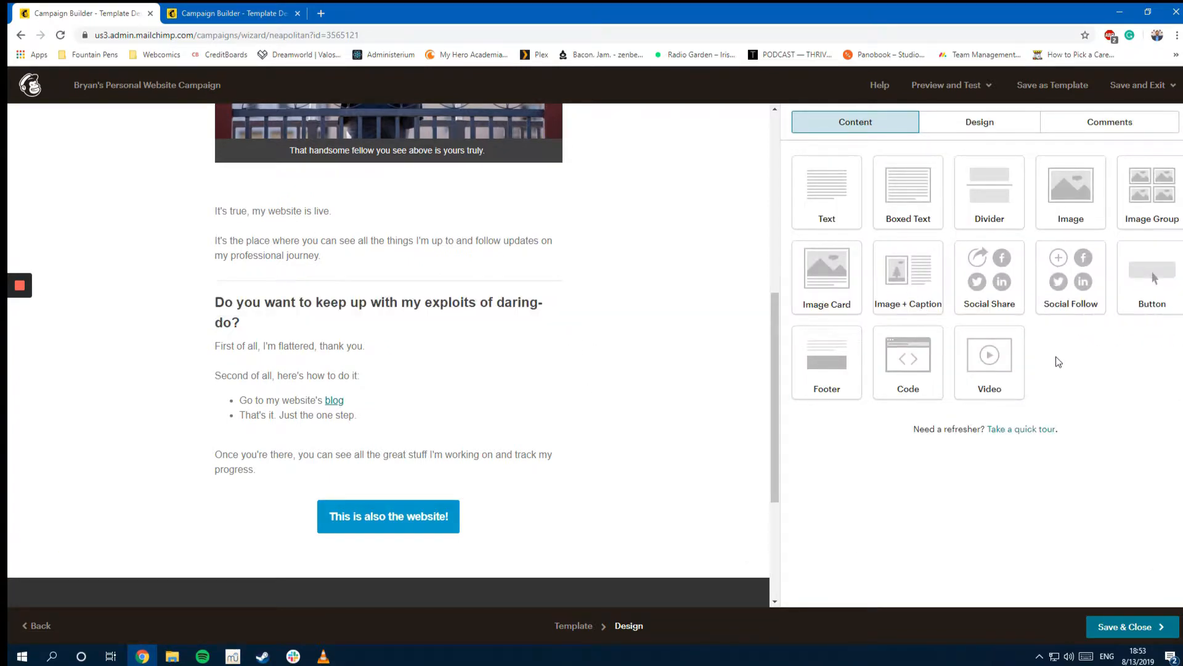
Step: Add a Footer block below the website button and delete the placeholder Logo block
drag(825, 364, 451, 553)
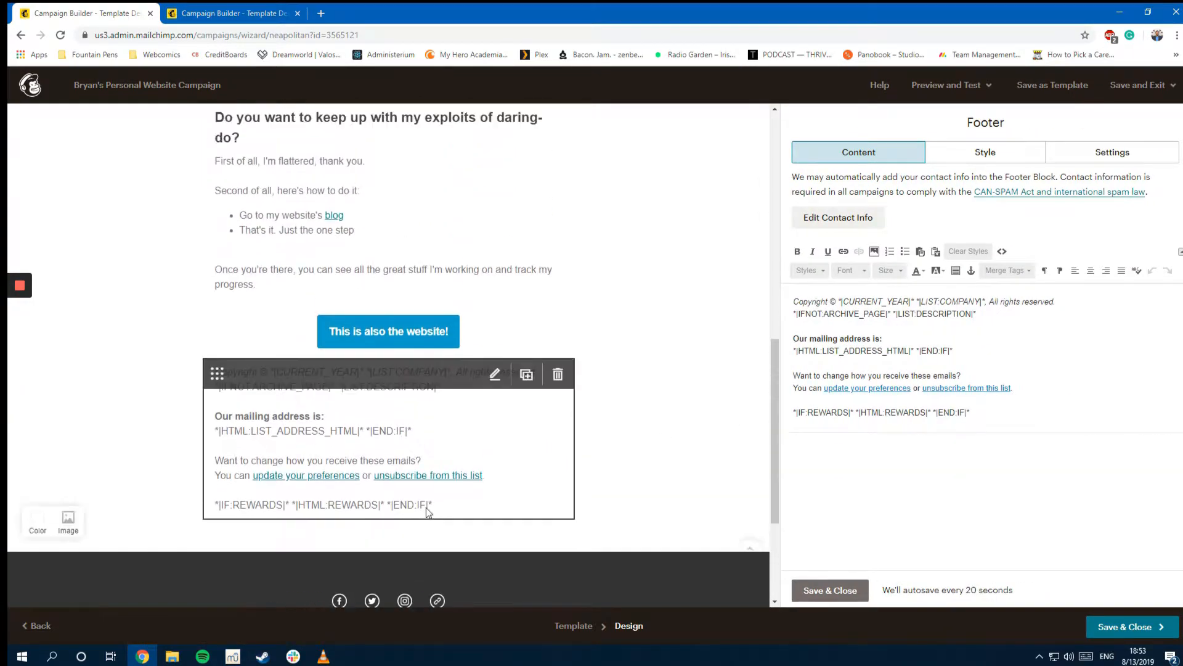
scroll(591, 352, up, 10)
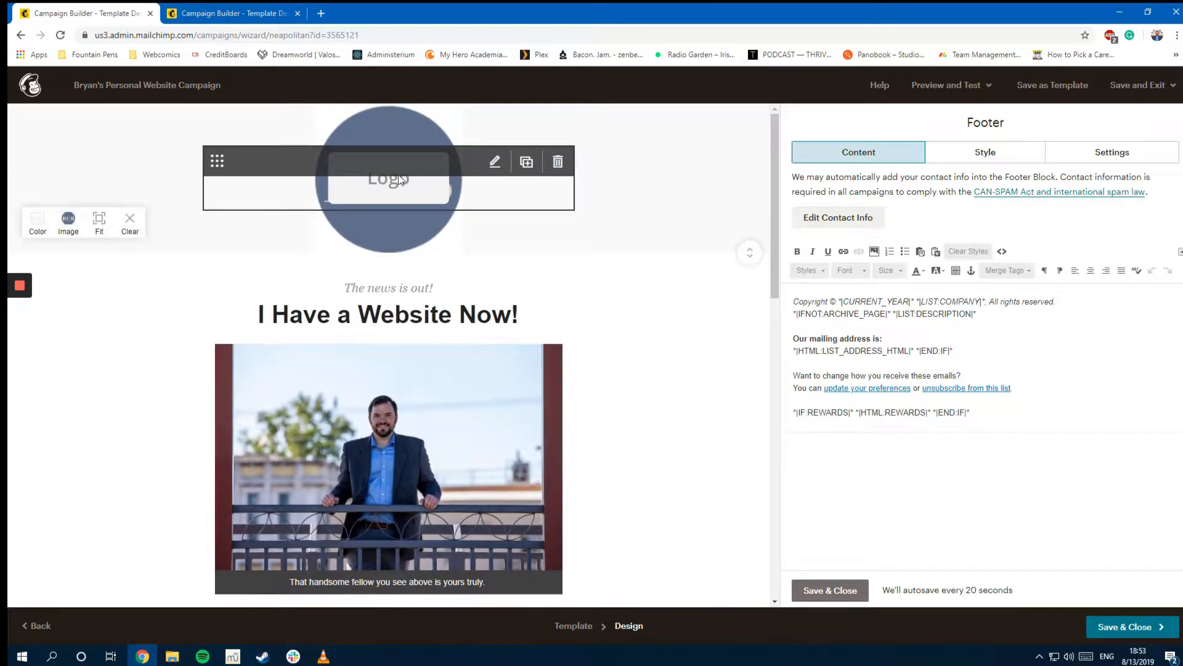
click(390, 191)
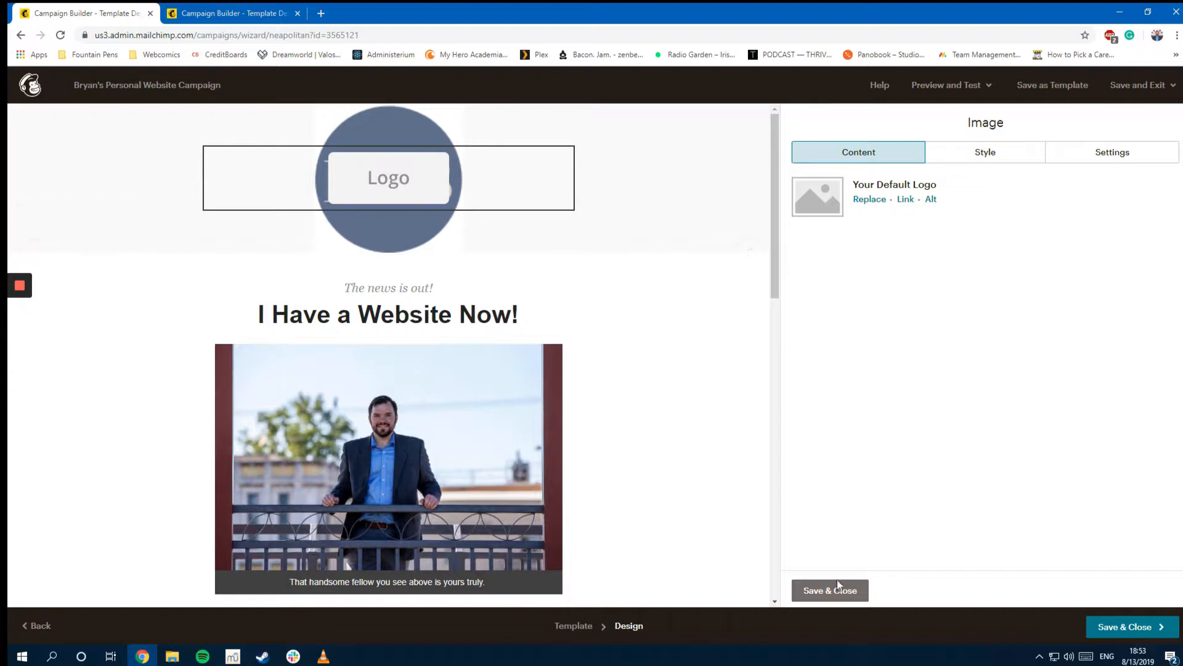
mouse_move(383, 187)
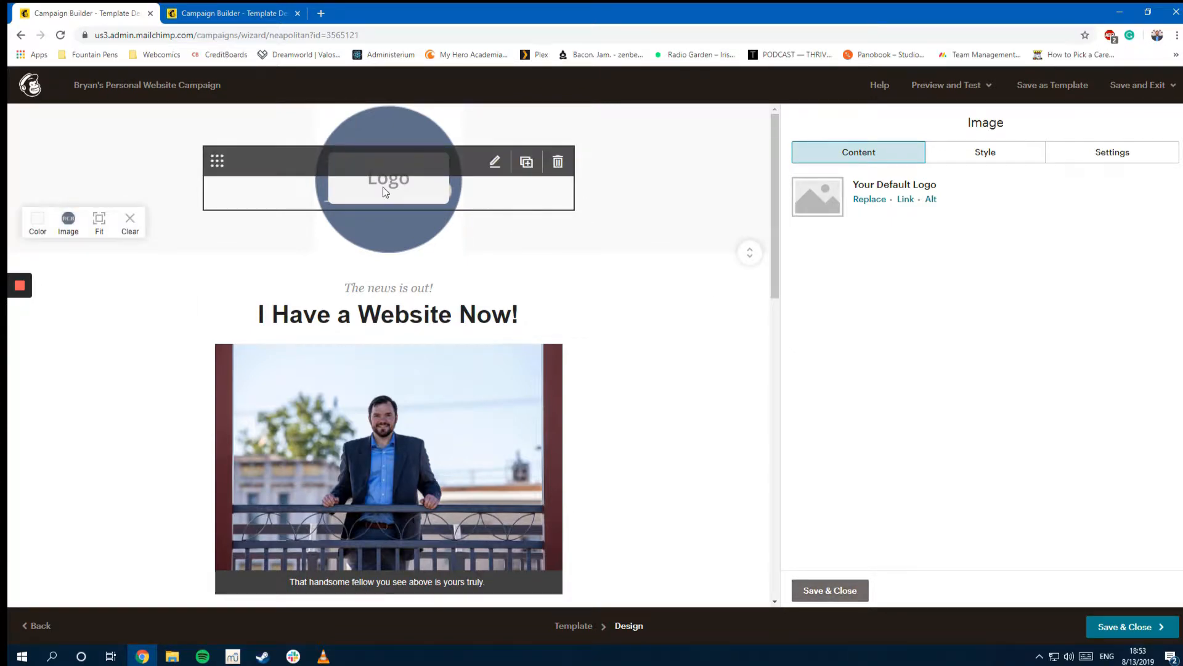
click(557, 162)
click(455, 406)
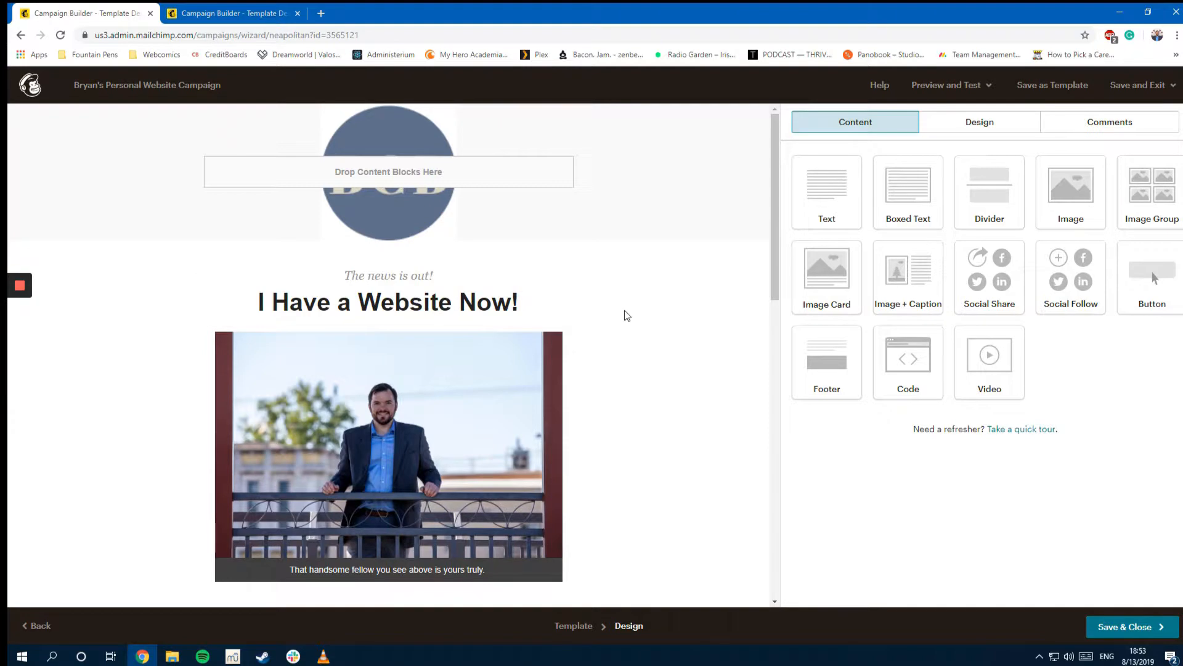
Step: Review the finished email from top to bottom before previewing and testing it
scroll(652, 352, down, 1)
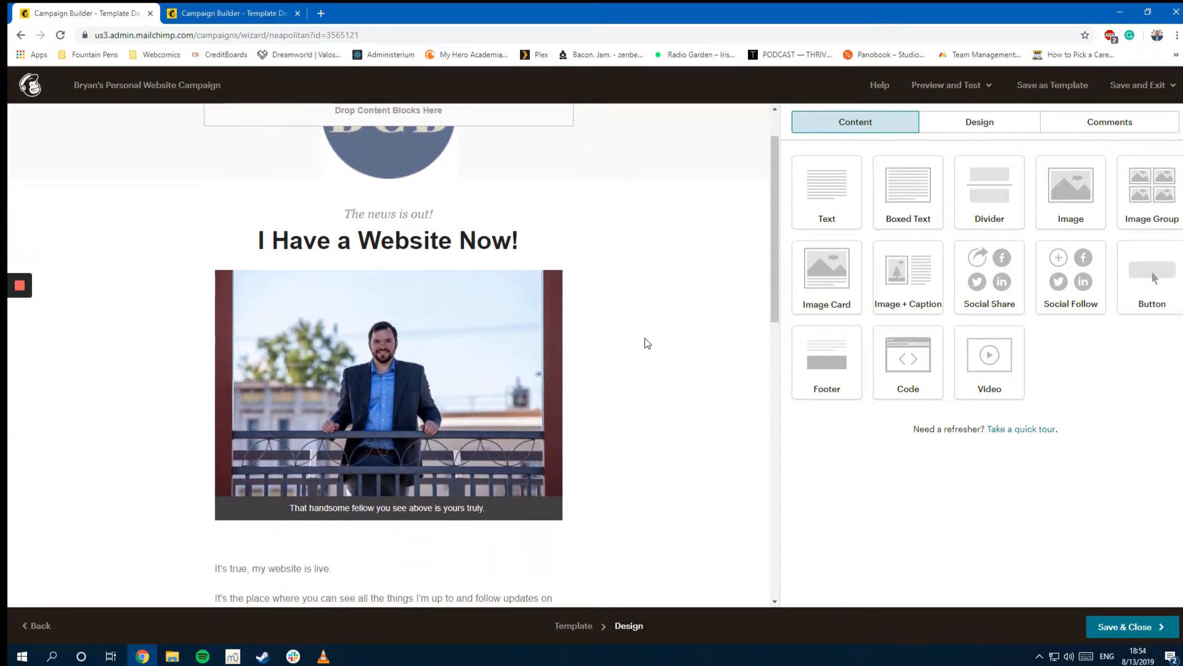
scroll(656, 348, down, 6)
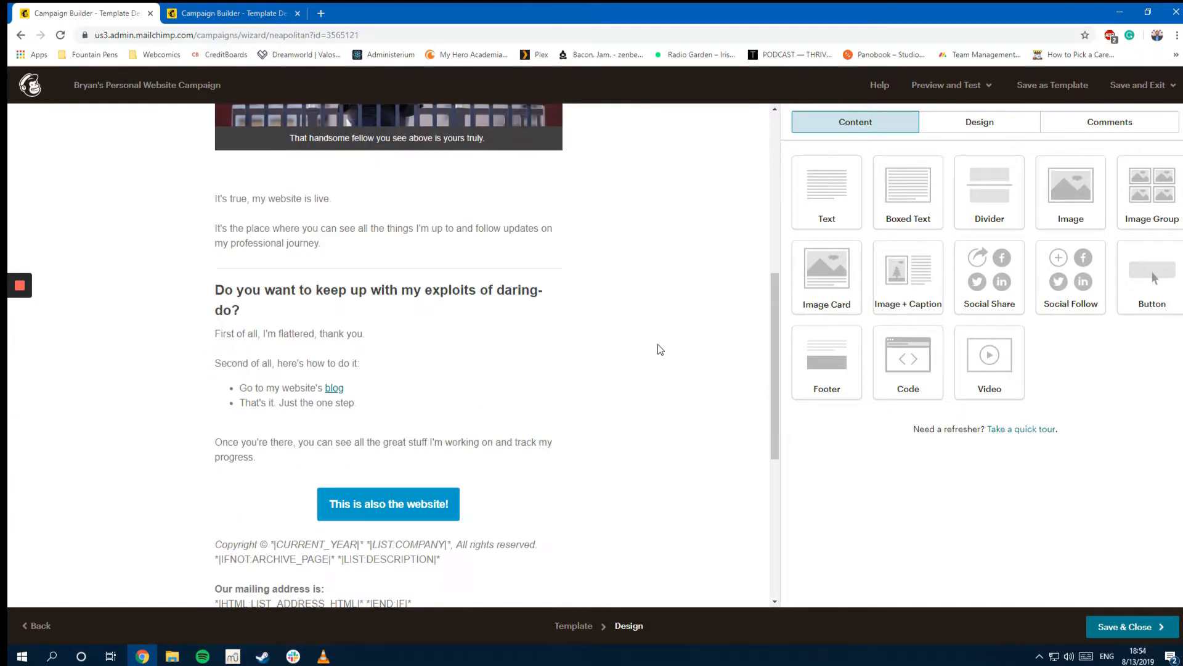
scroll(618, 323, down, 4)
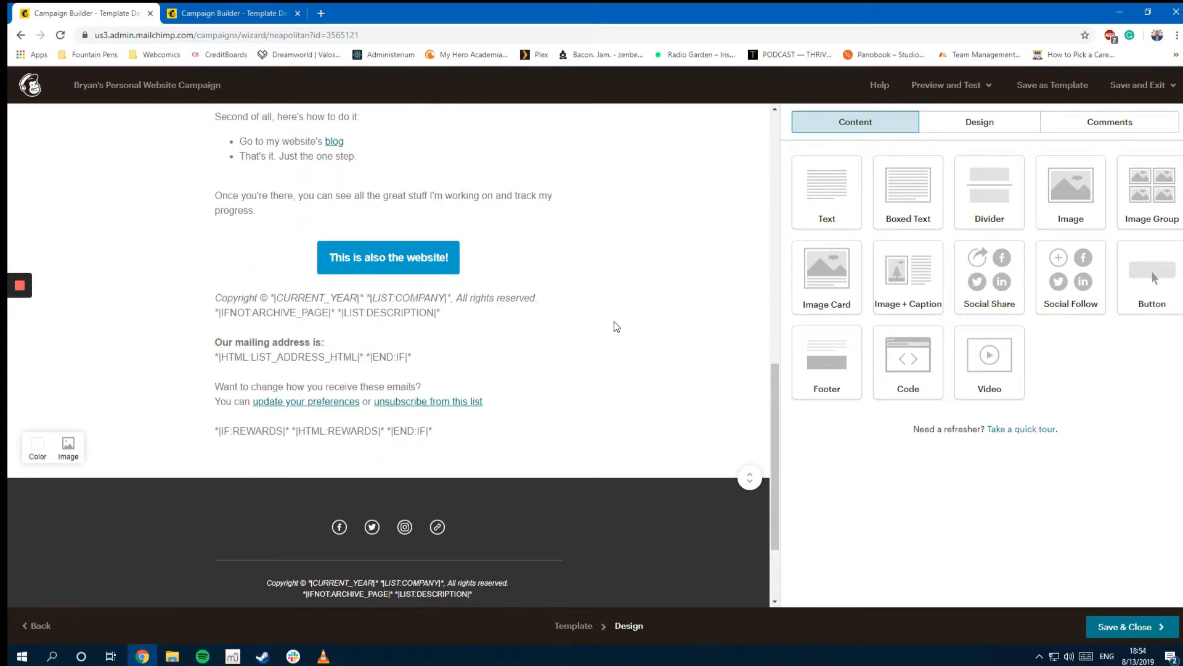
scroll(612, 319, up, 10)
click(935, 94)
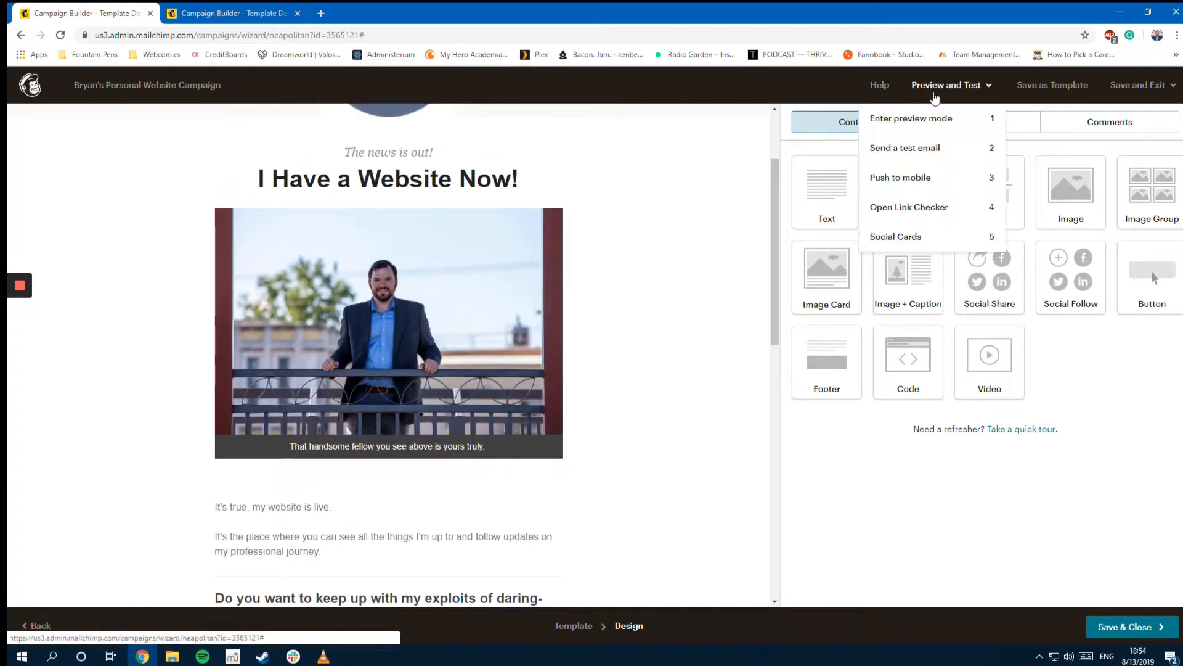
Step: Open preview mode and scroll through the desktop rendering of the email
click(914, 126)
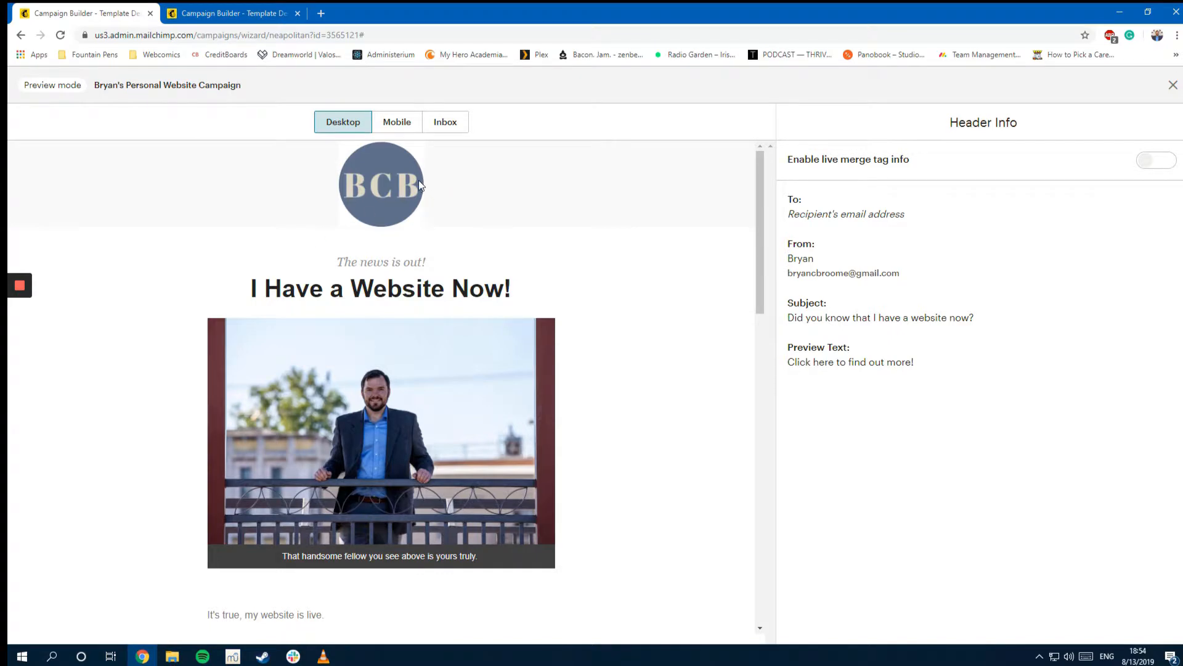
scroll(574, 228, down, 6)
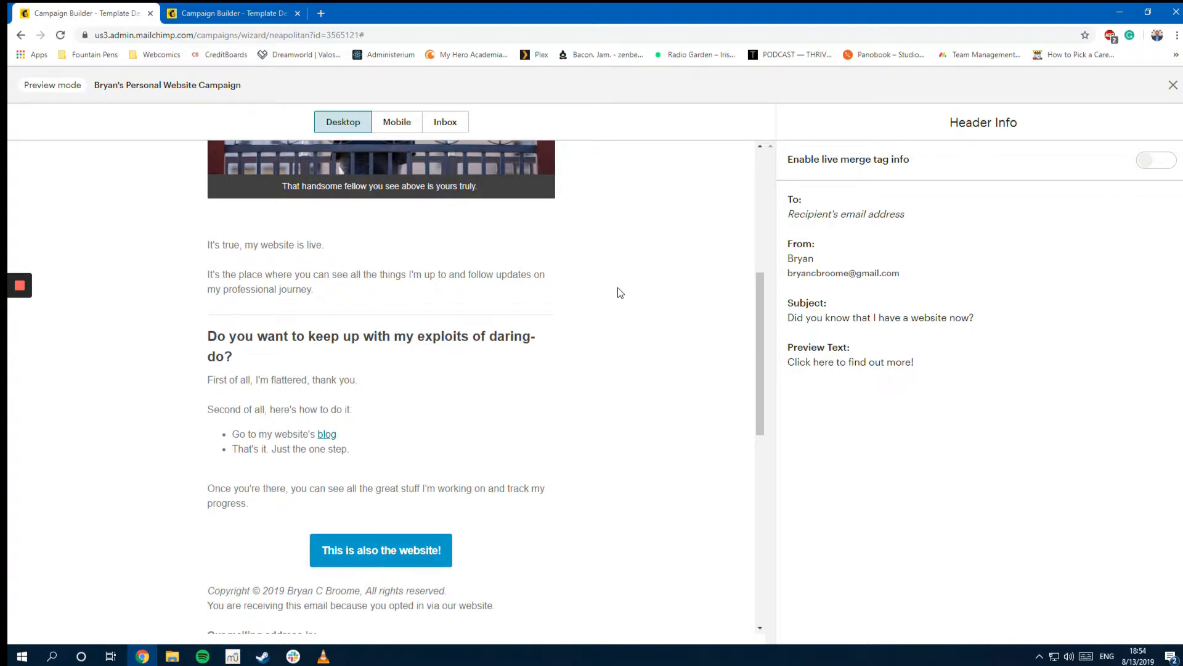
scroll(618, 287, up, 6)
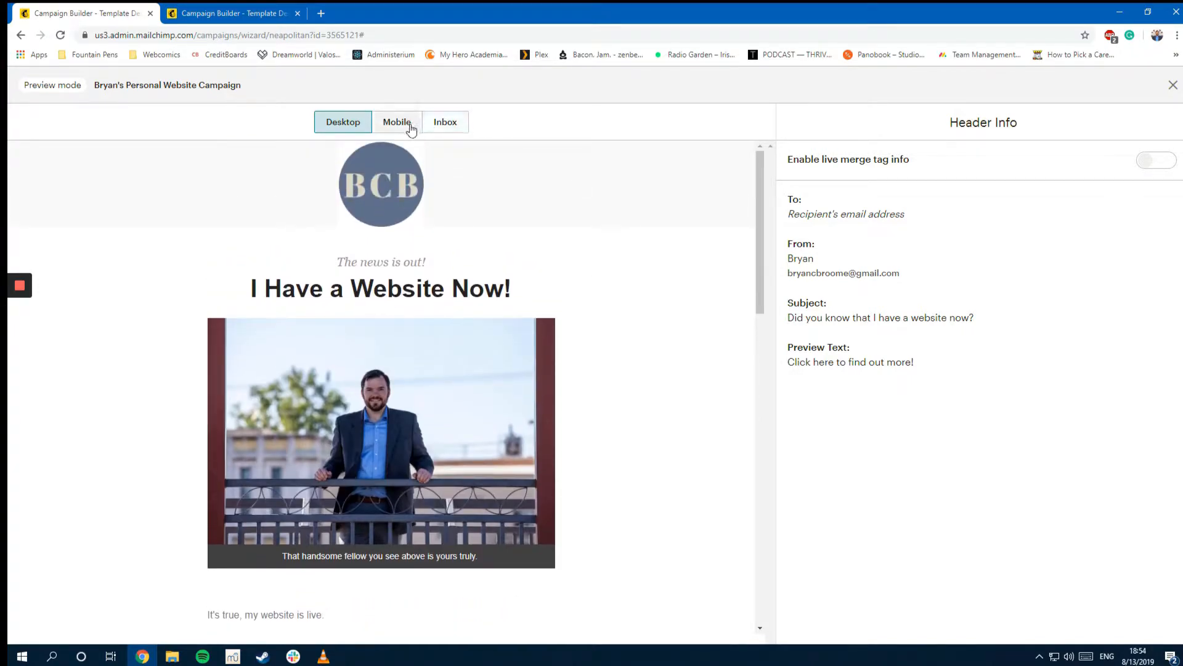
Step: Switch to the mobile rendering and scroll through the BCB logo and headline
click(410, 128)
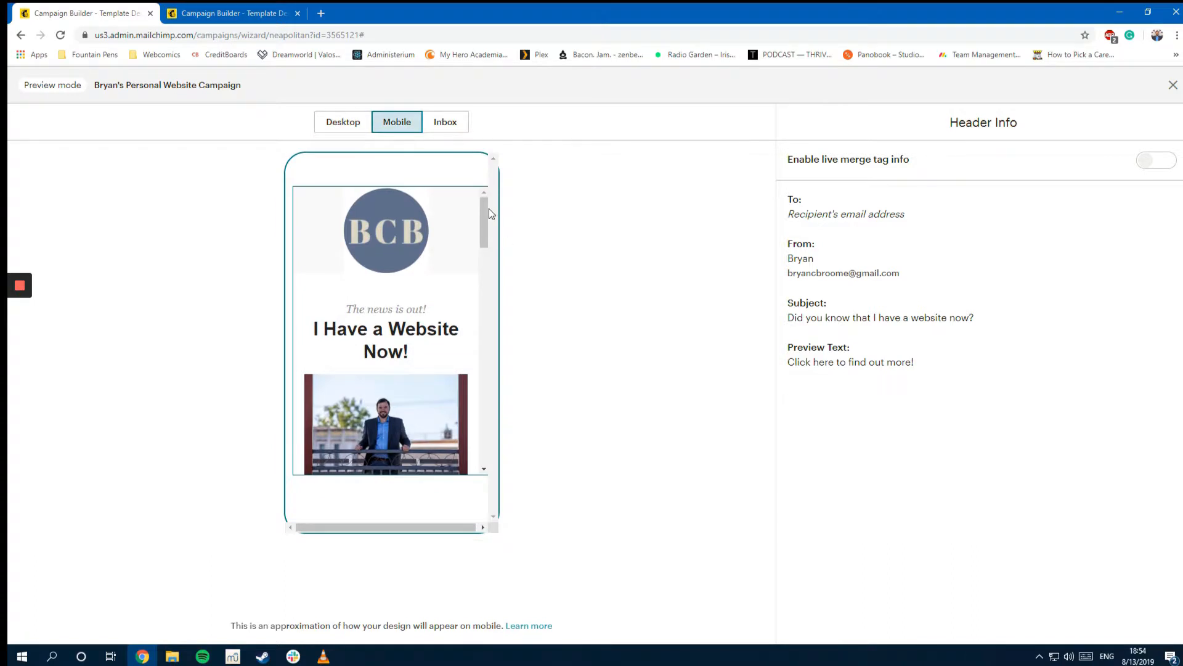
drag(485, 215, 480, 198)
scroll(484, 222, down, 2)
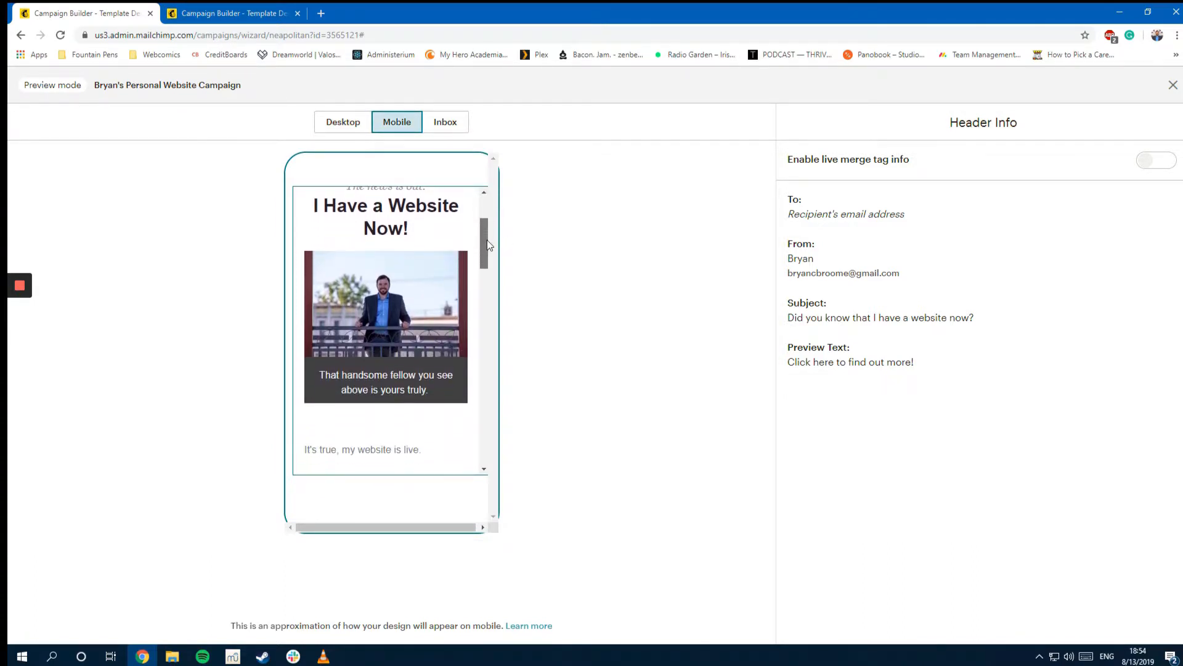
scroll(483, 241, up, 1)
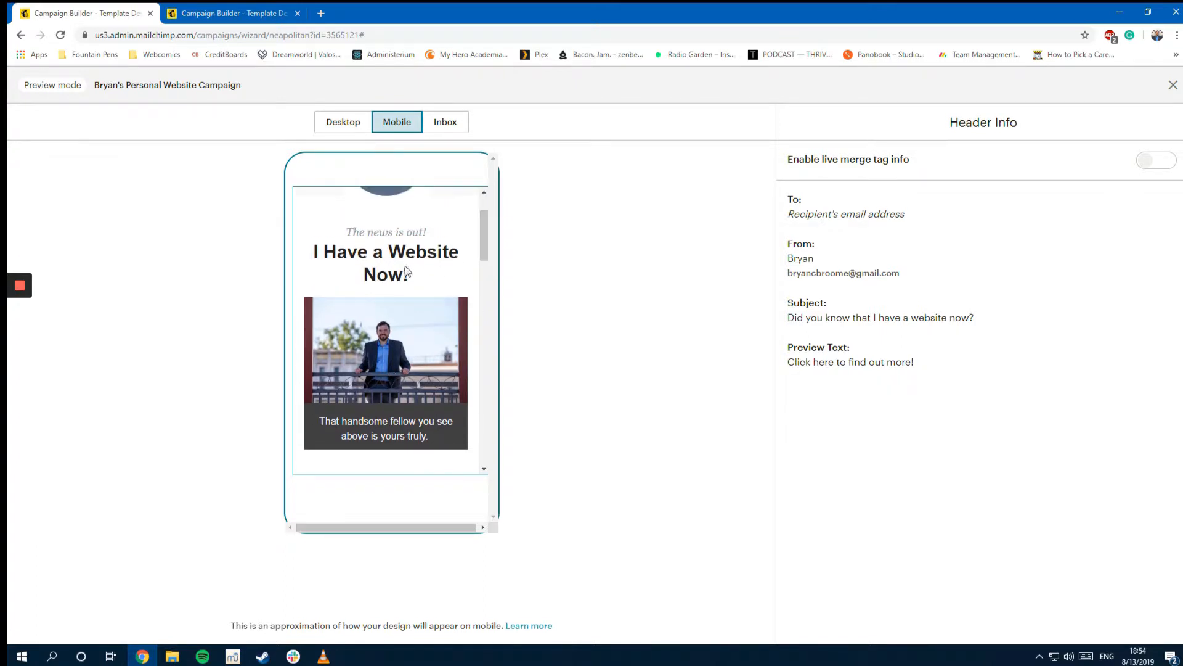
double_click(325, 254)
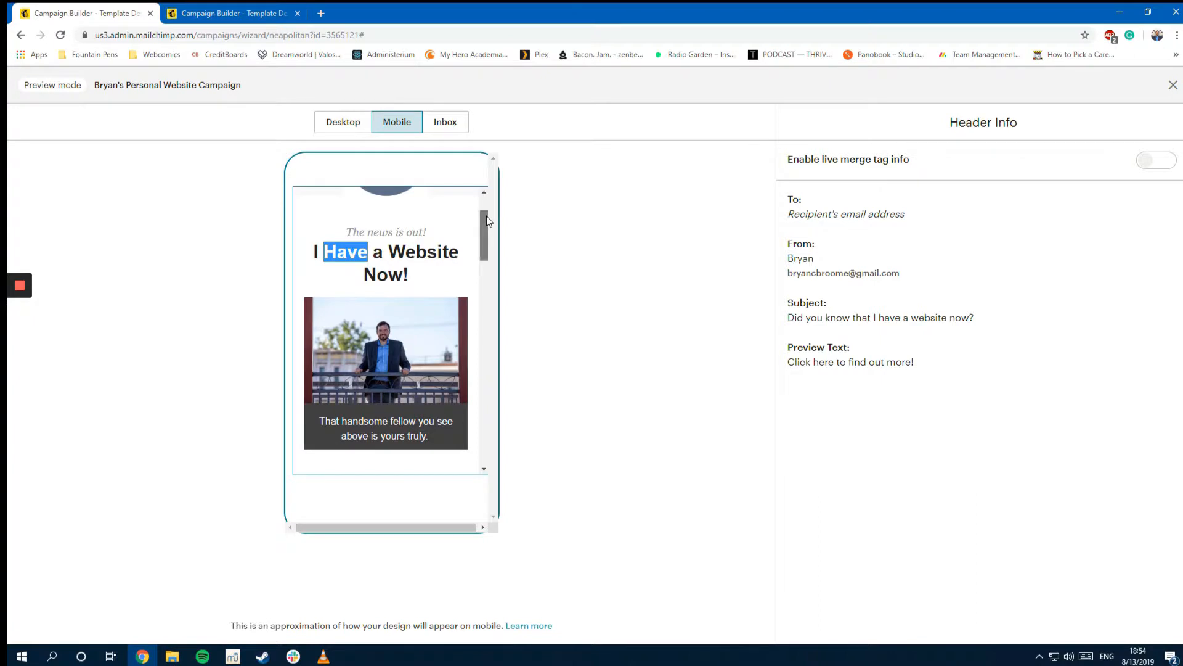
drag(486, 216, 487, 287)
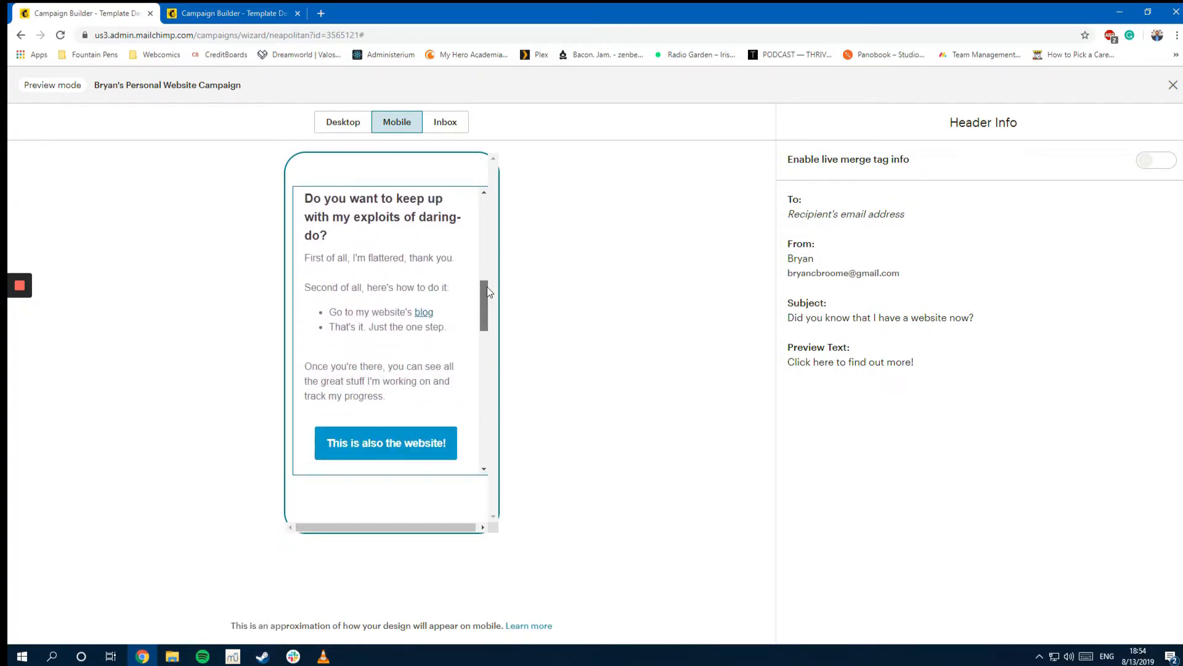
scroll(418, 347, up, 10)
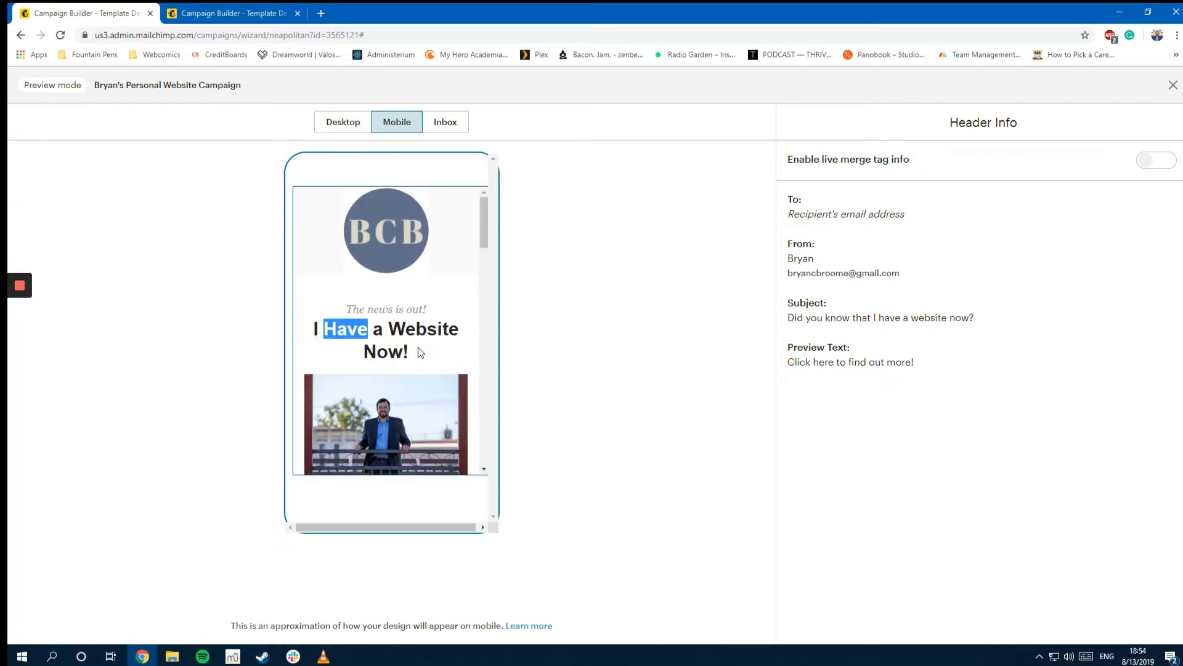
click(453, 125)
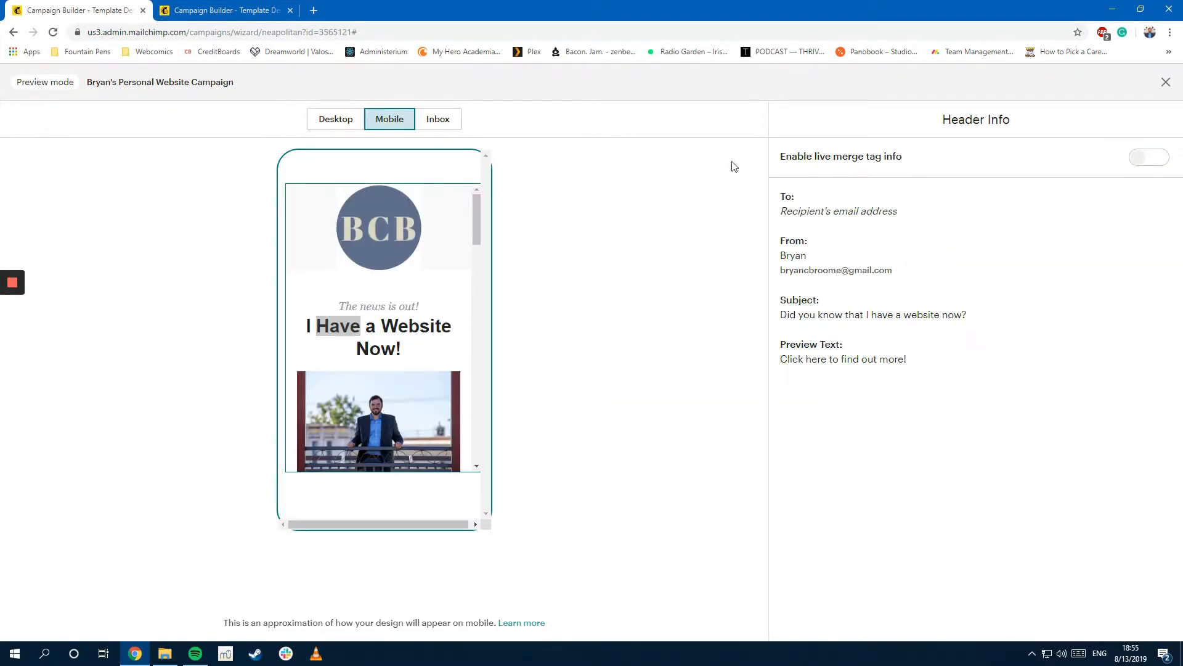
Step: Send a test to the owner's Gmail address with the note 'Please read this, me, it is very important.'
click(1164, 82)
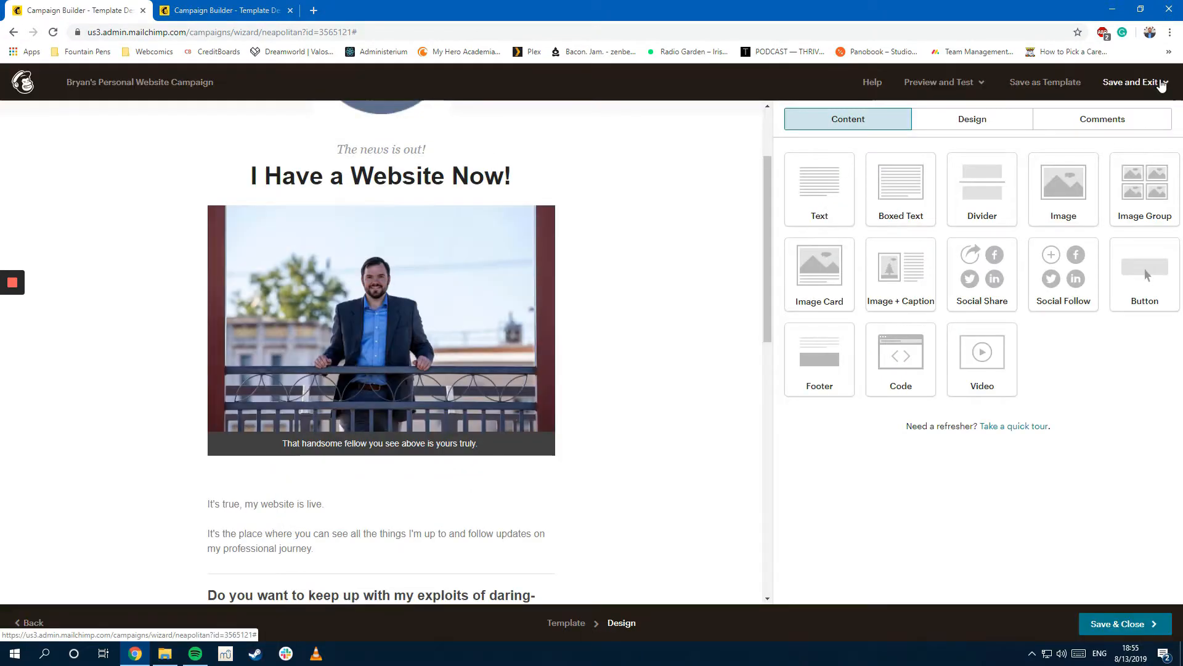
click(934, 81)
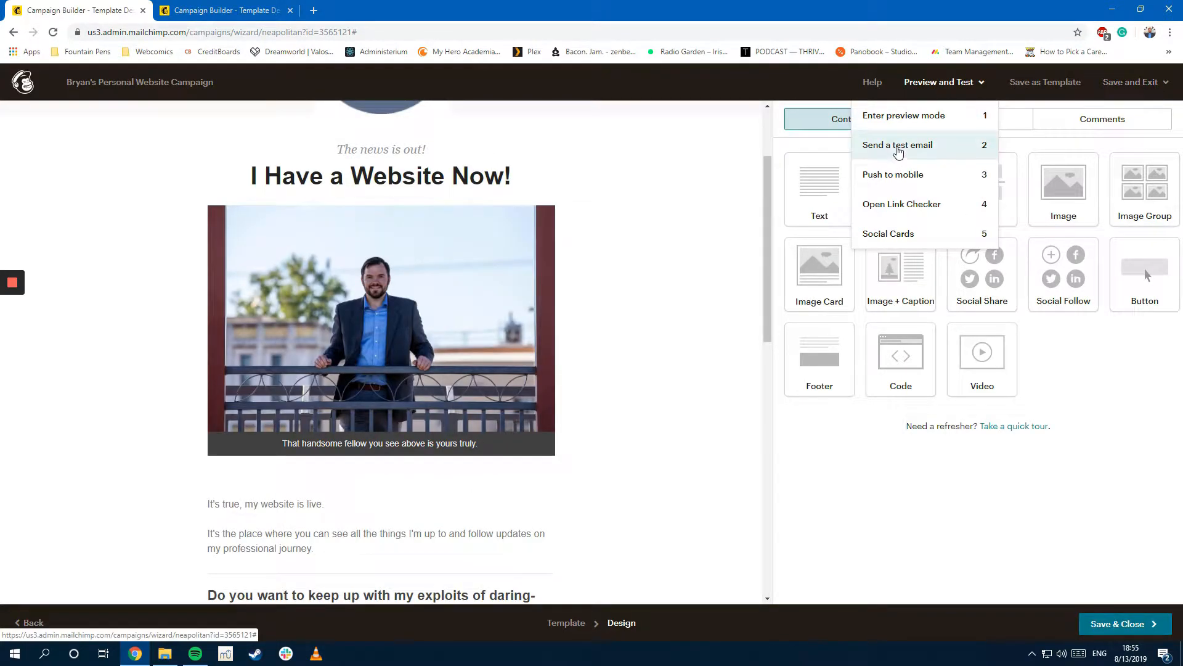
click(905, 145)
click(543, 331)
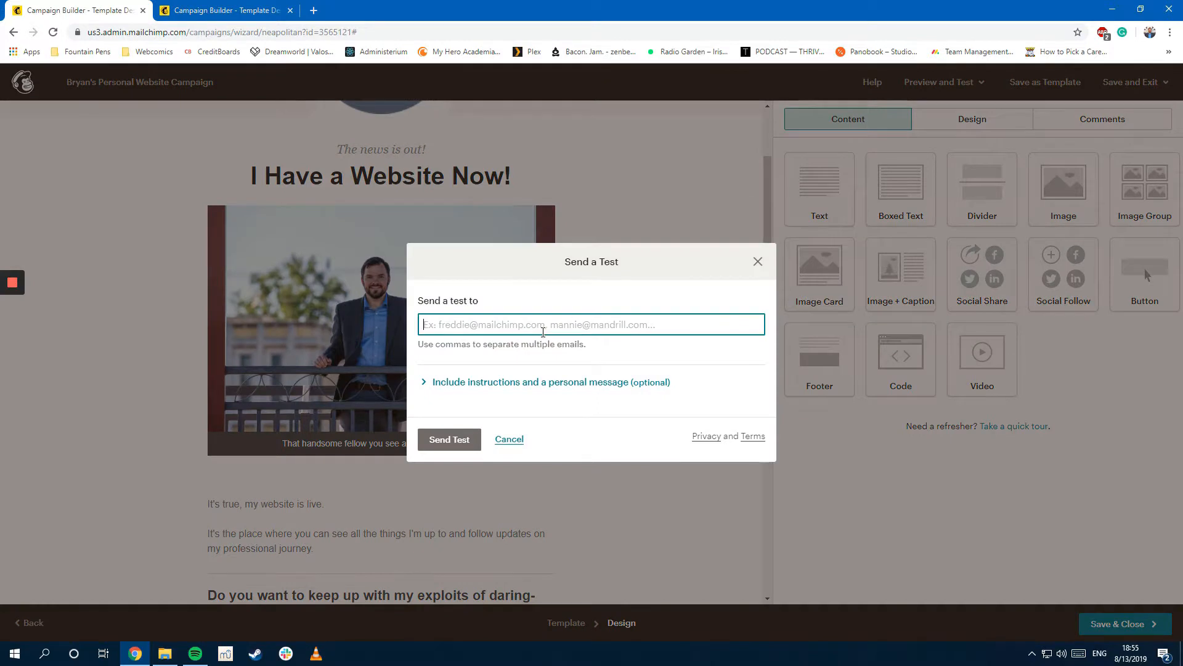
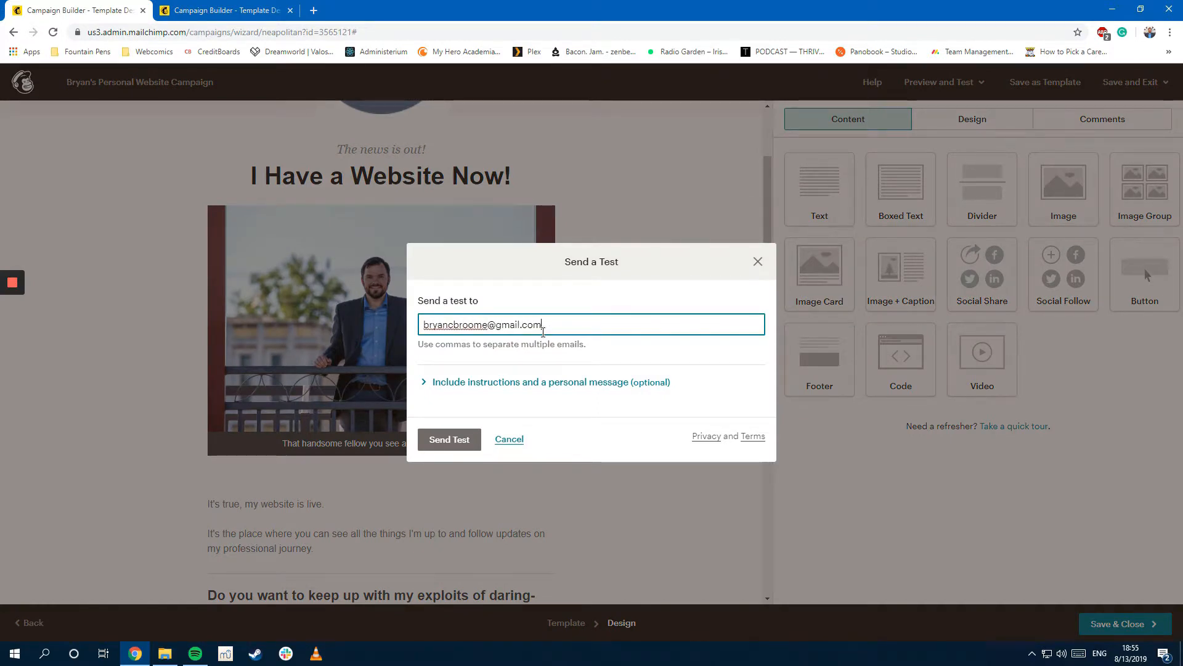
click(555, 383)
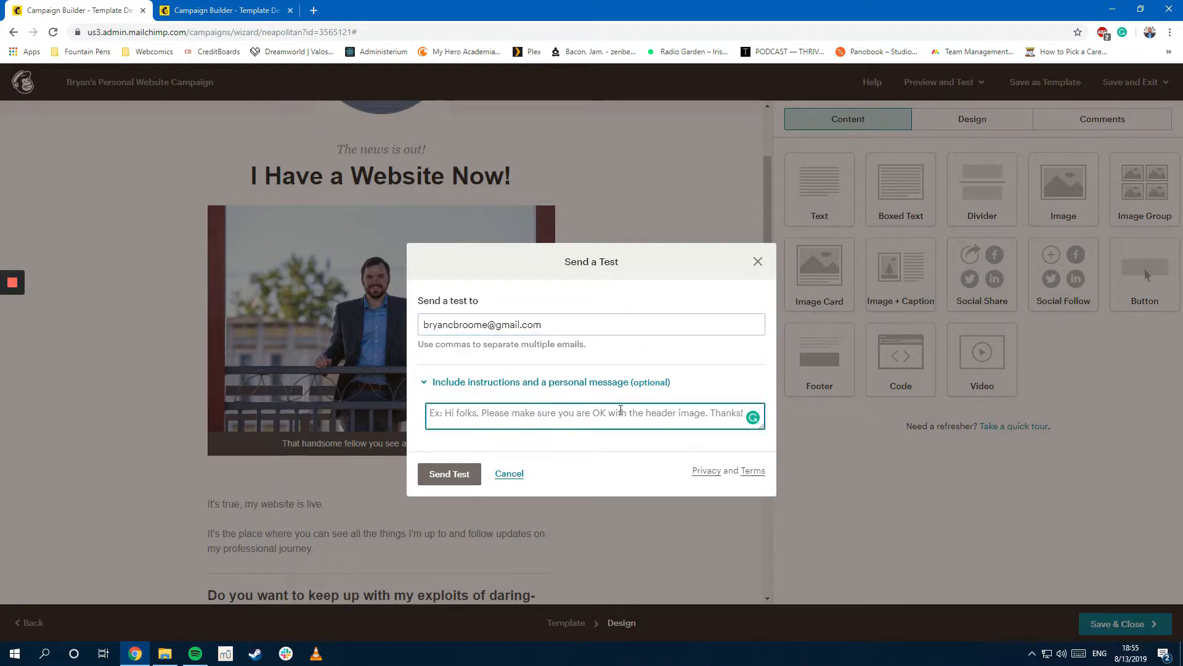
text(Ple)
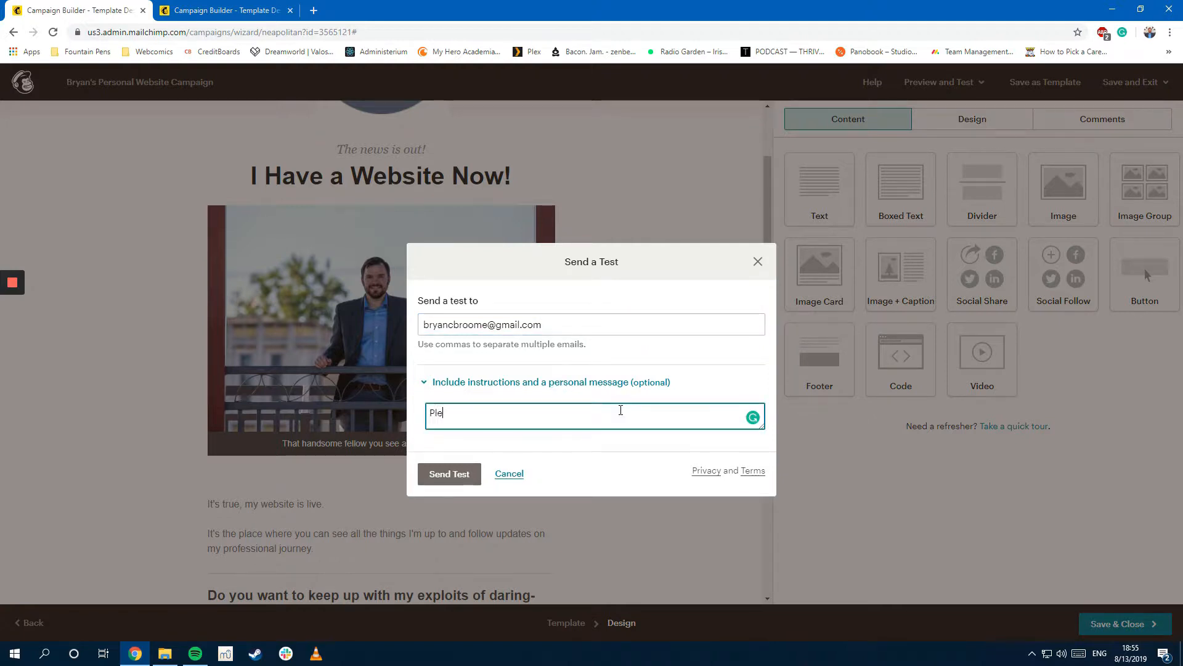
text(ase read this, me, it is very important.)
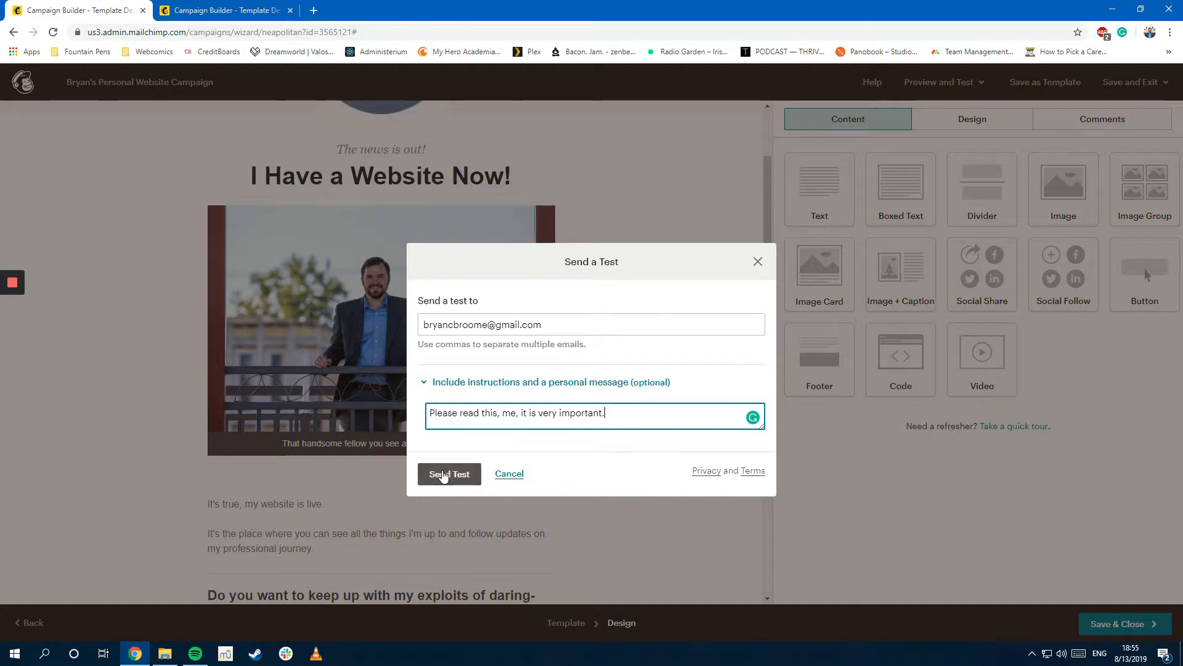
click(442, 475)
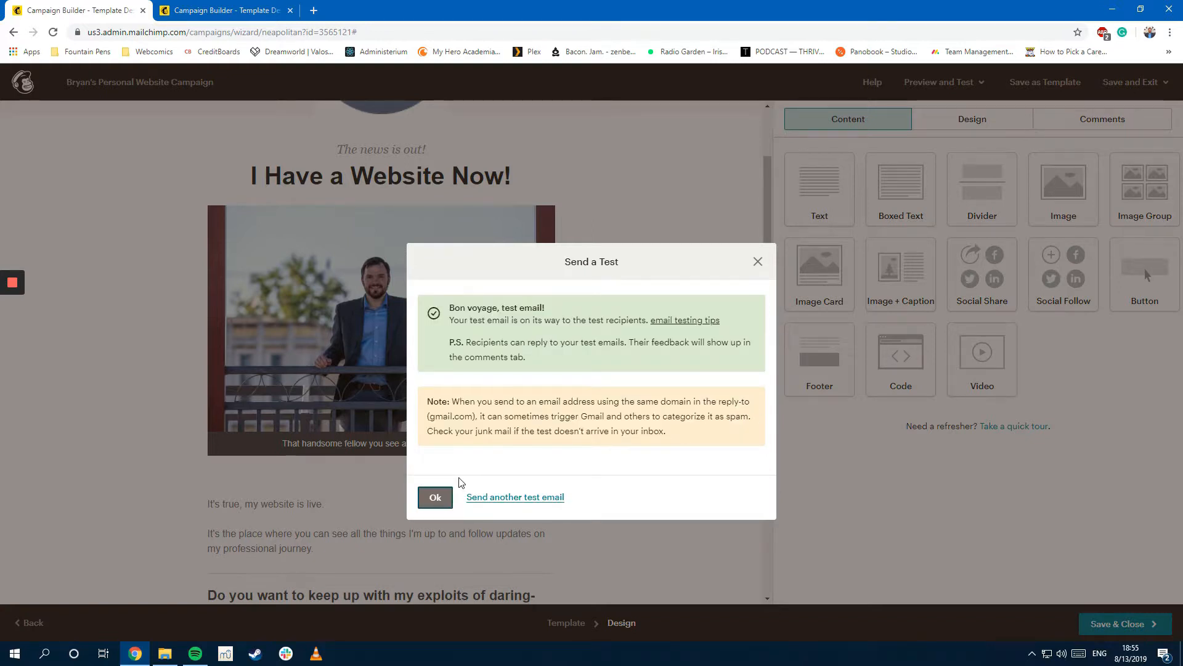
key(ctrl+t)
Step: Load Gmail, find the test email in Spam, and mark it as not spam
text(gmail.com)
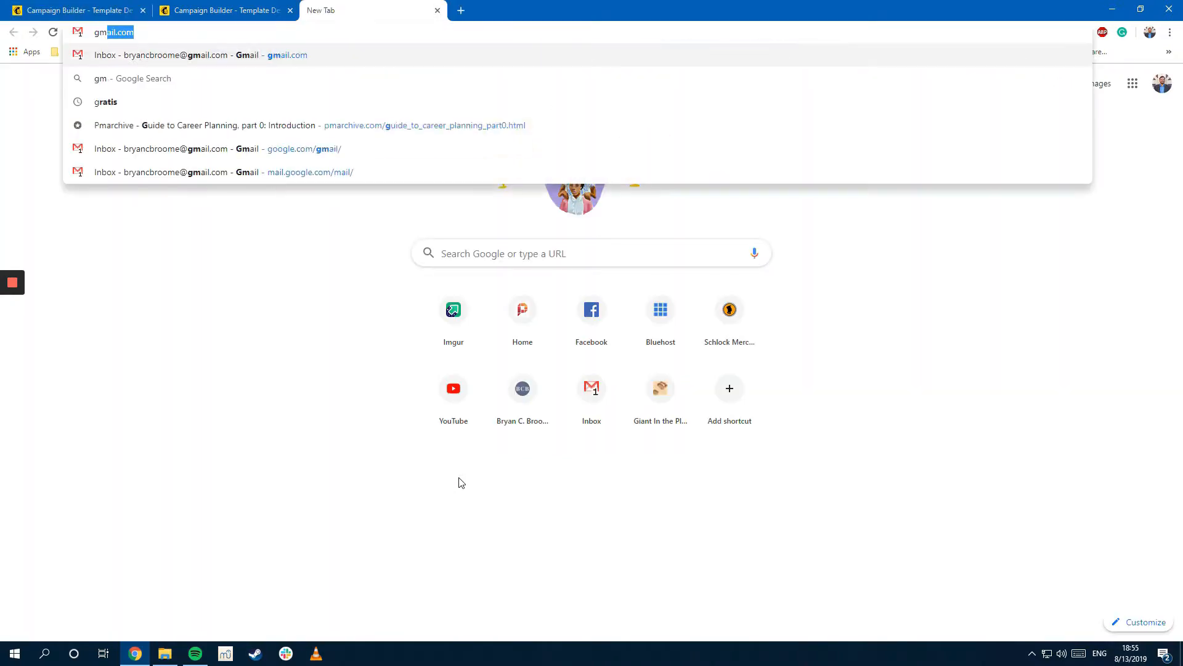
key(Return)
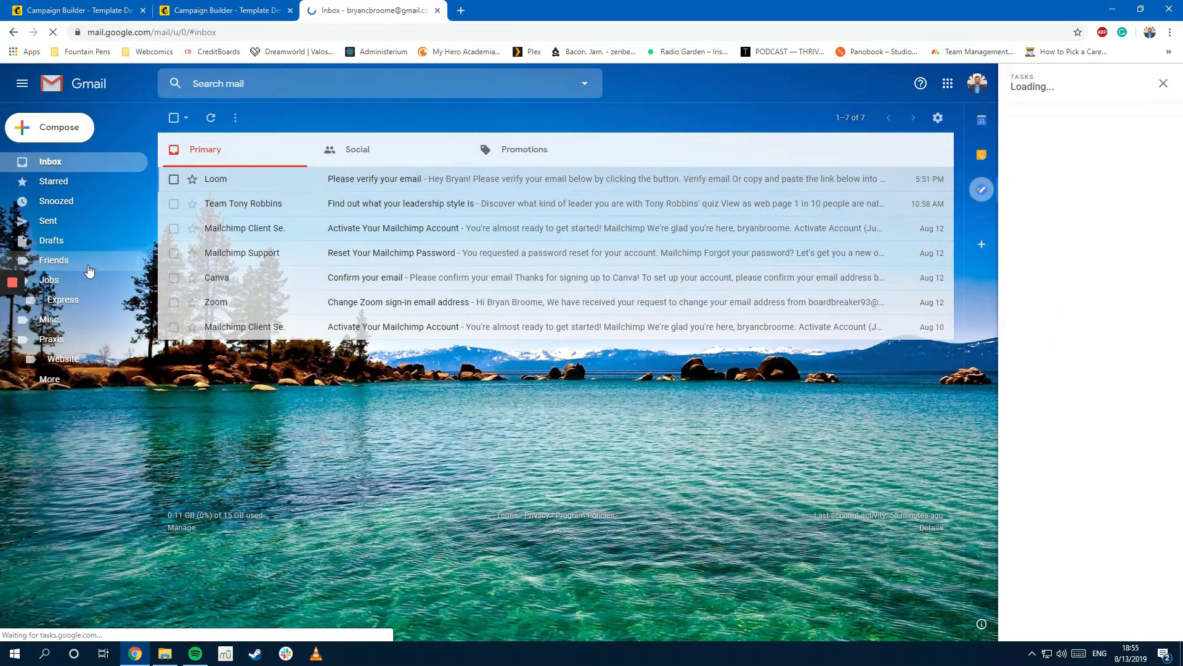
click(49, 381)
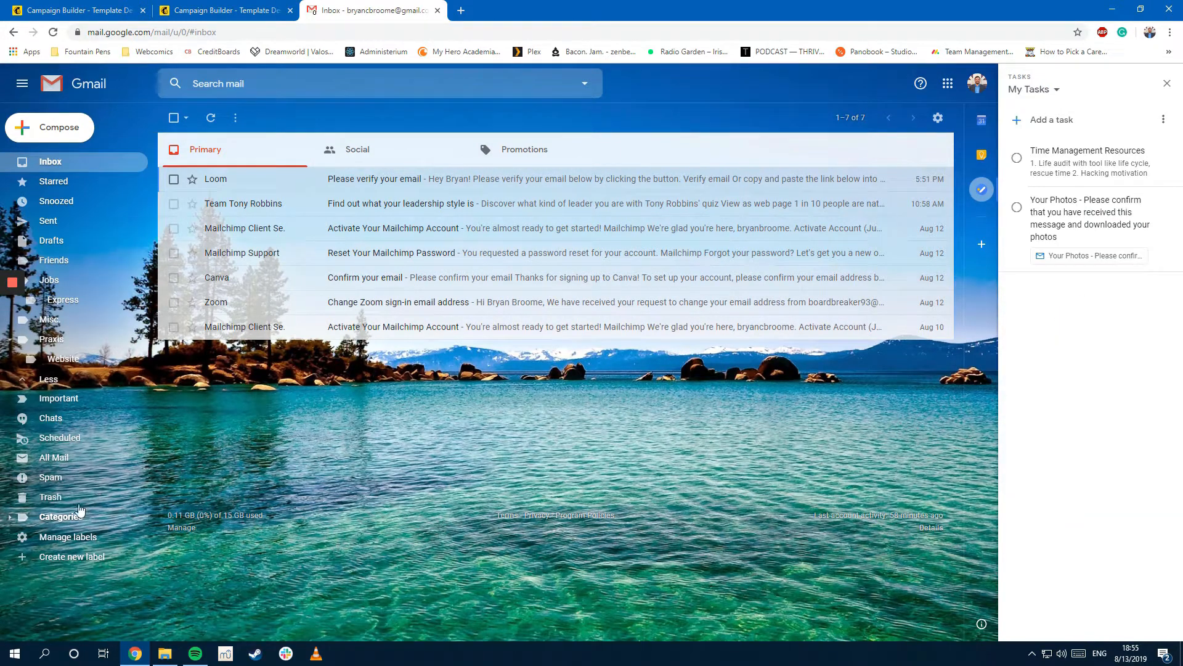
click(211, 119)
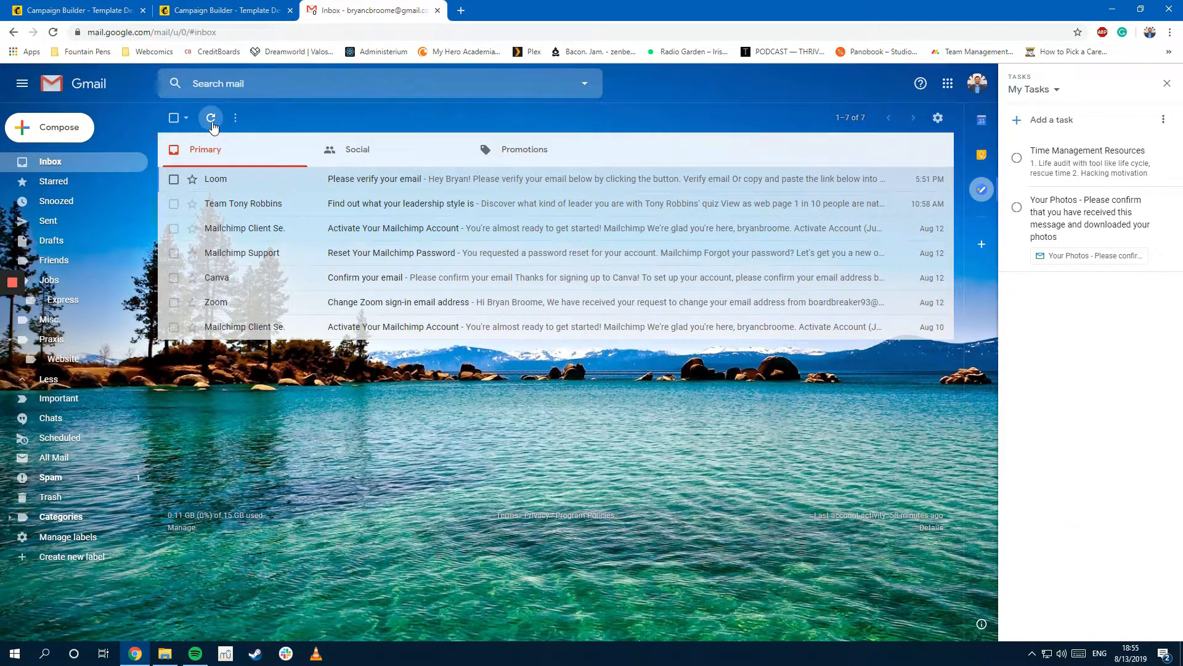
click(50, 477)
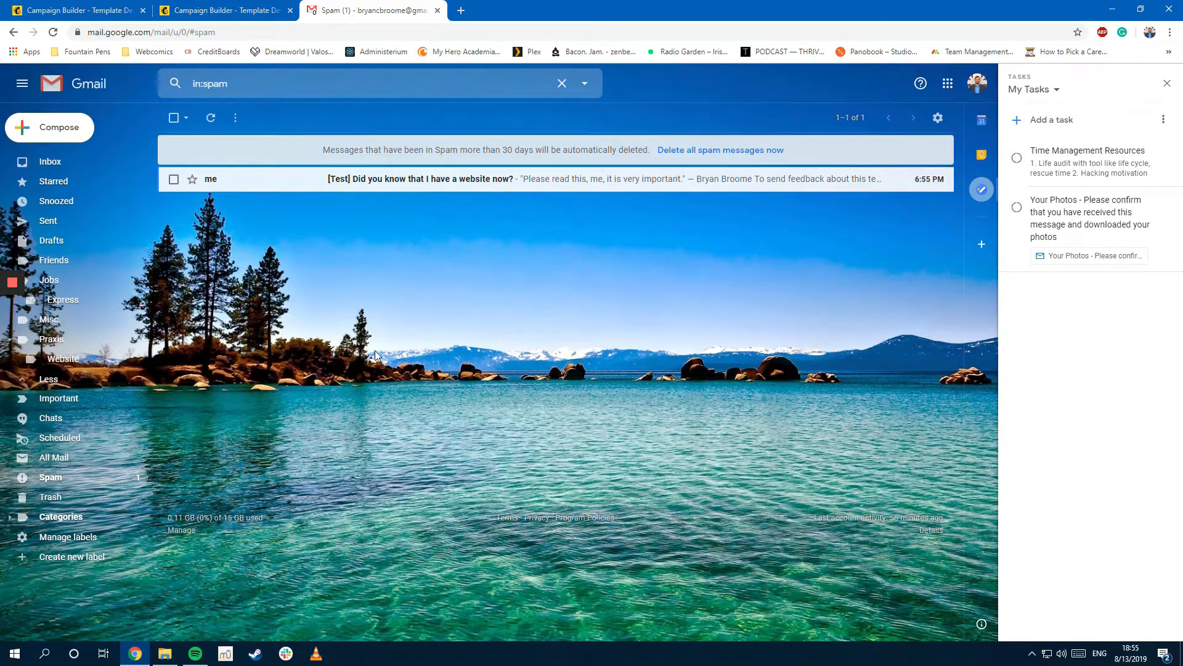
click(466, 182)
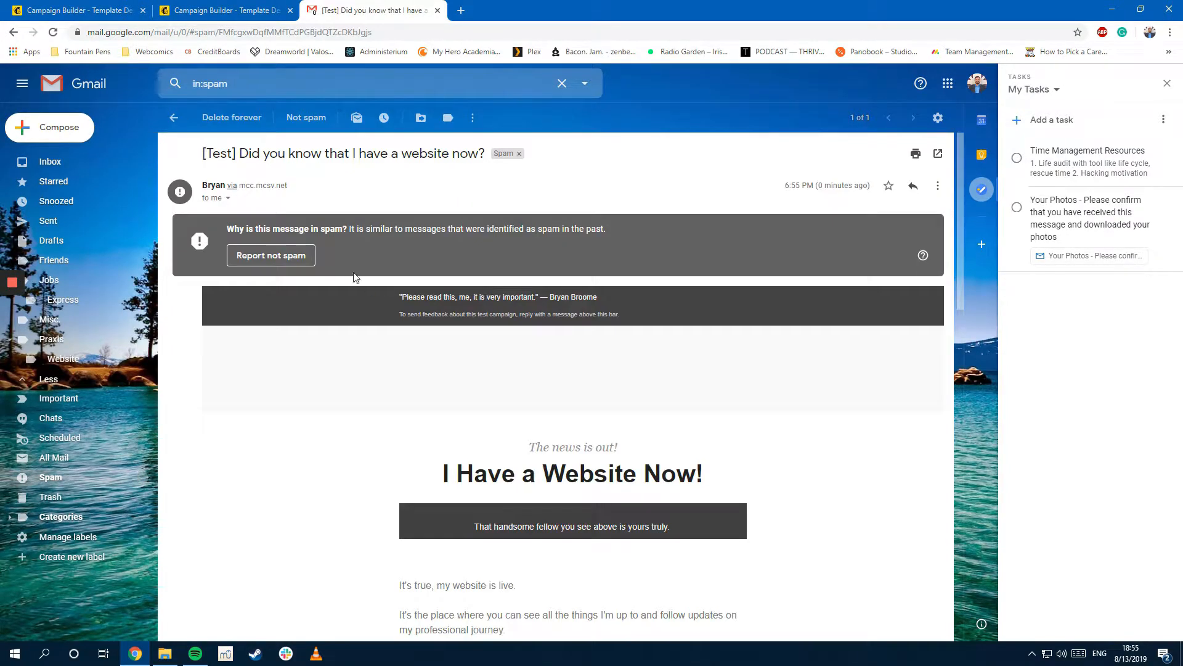
click(281, 256)
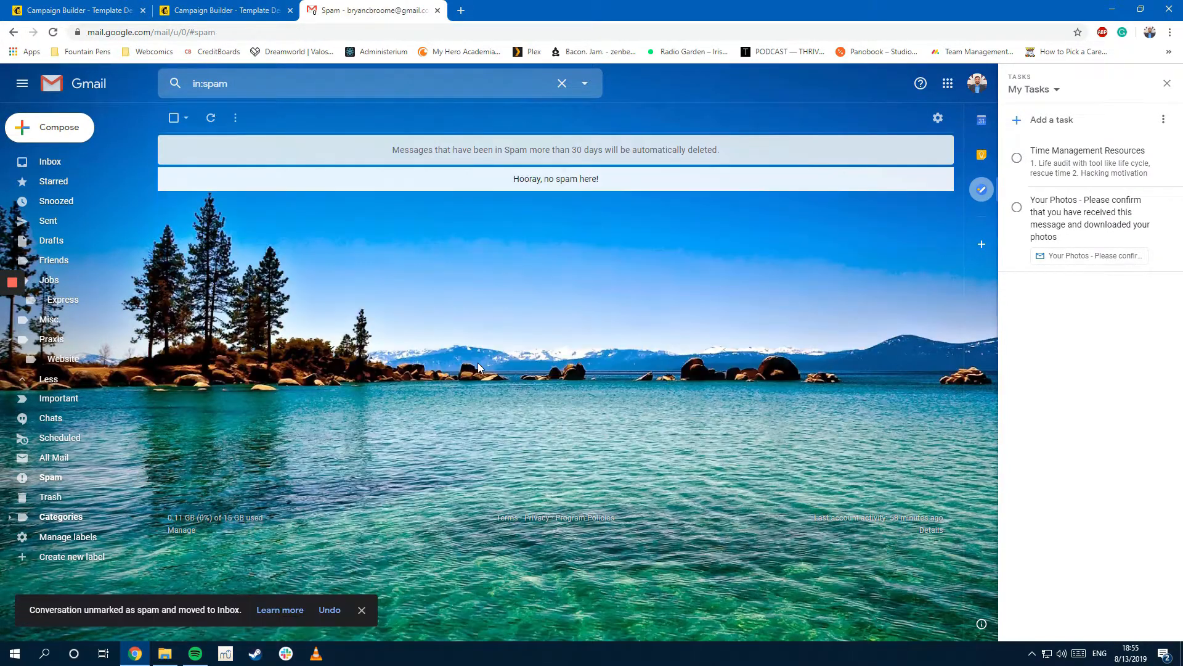
Step: Open the test email from the Inbox with images displayed, and scroll through it
click(59, 163)
click(246, 182)
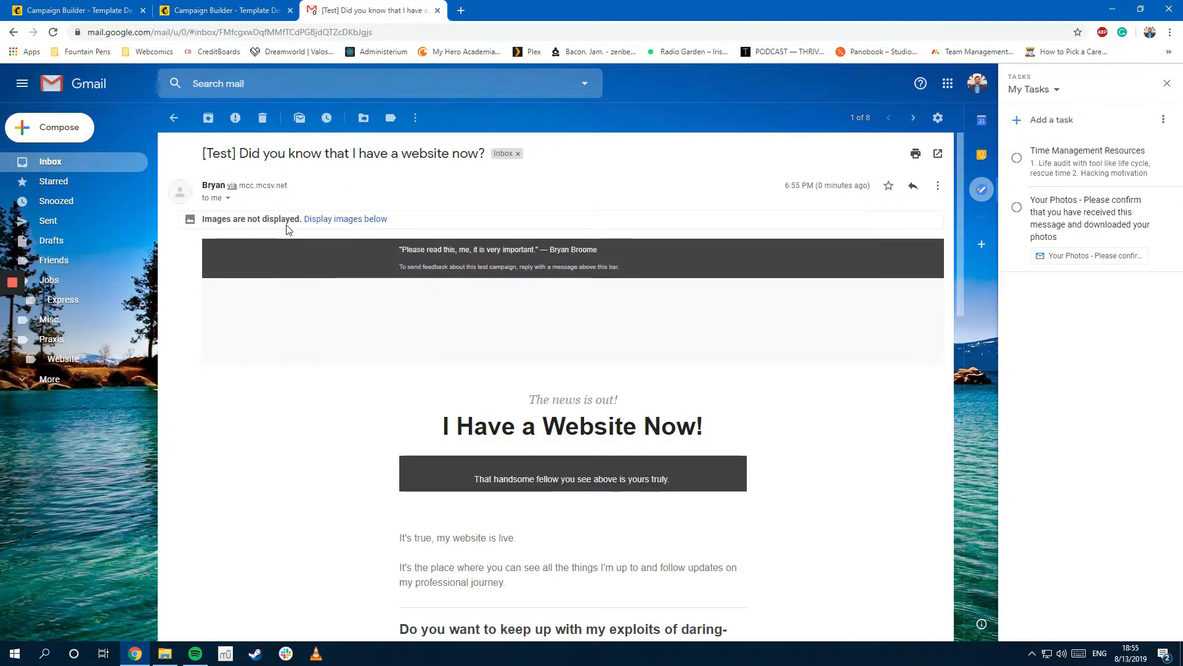
click(338, 219)
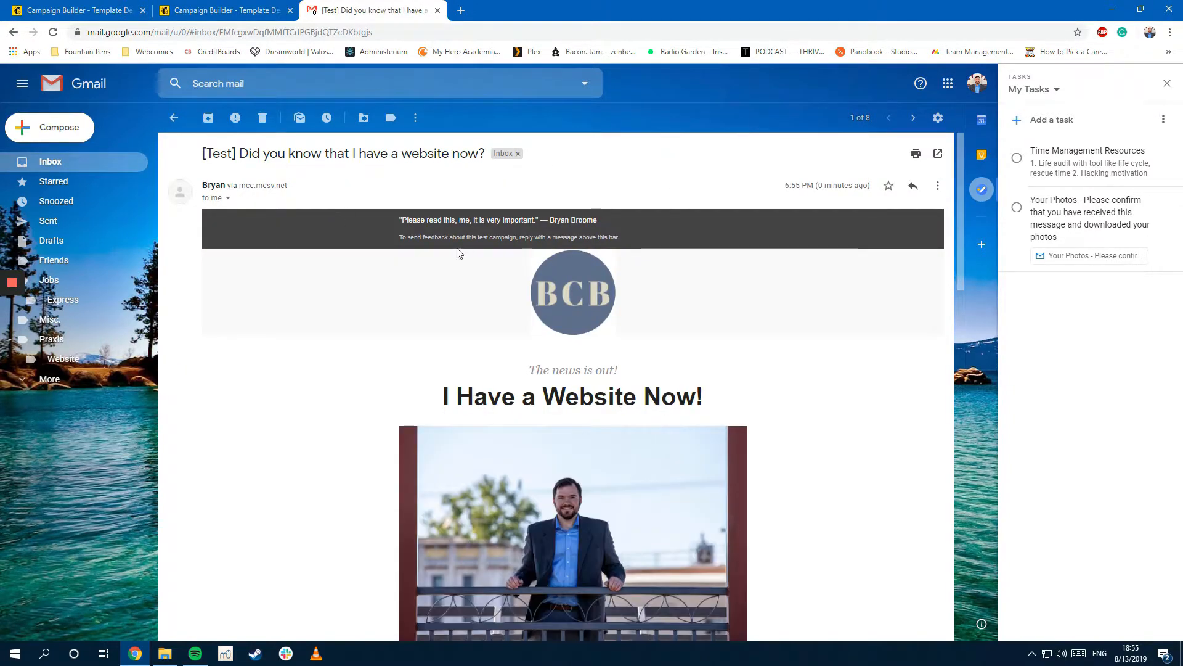
triple_click(419, 216)
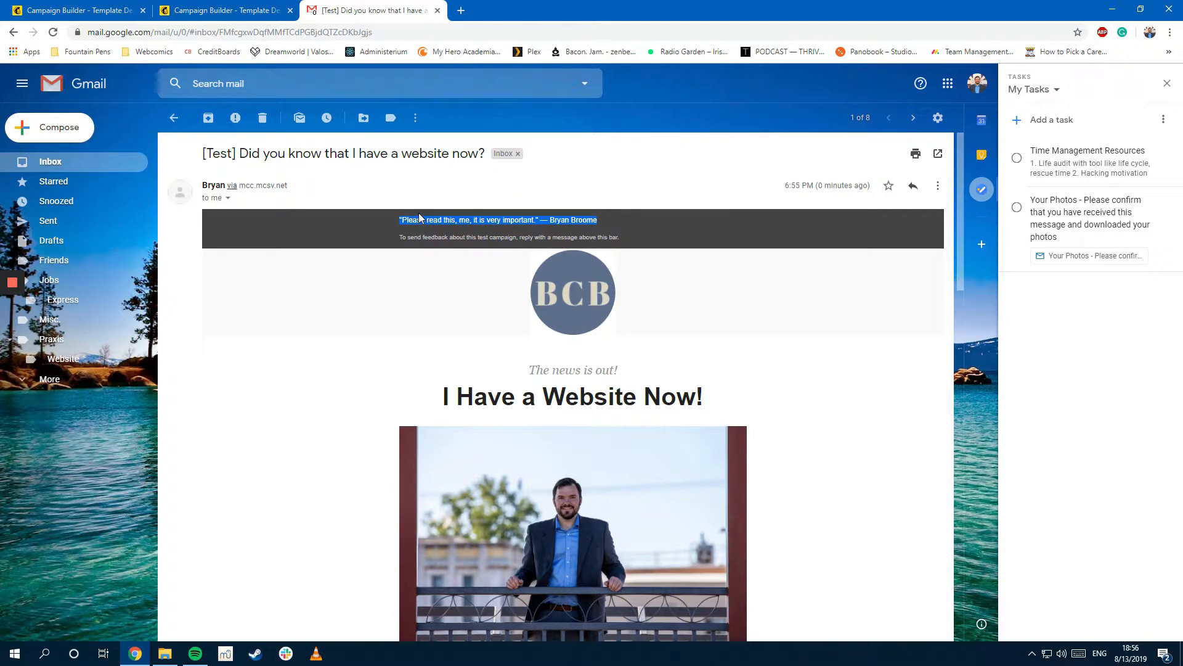
click(423, 220)
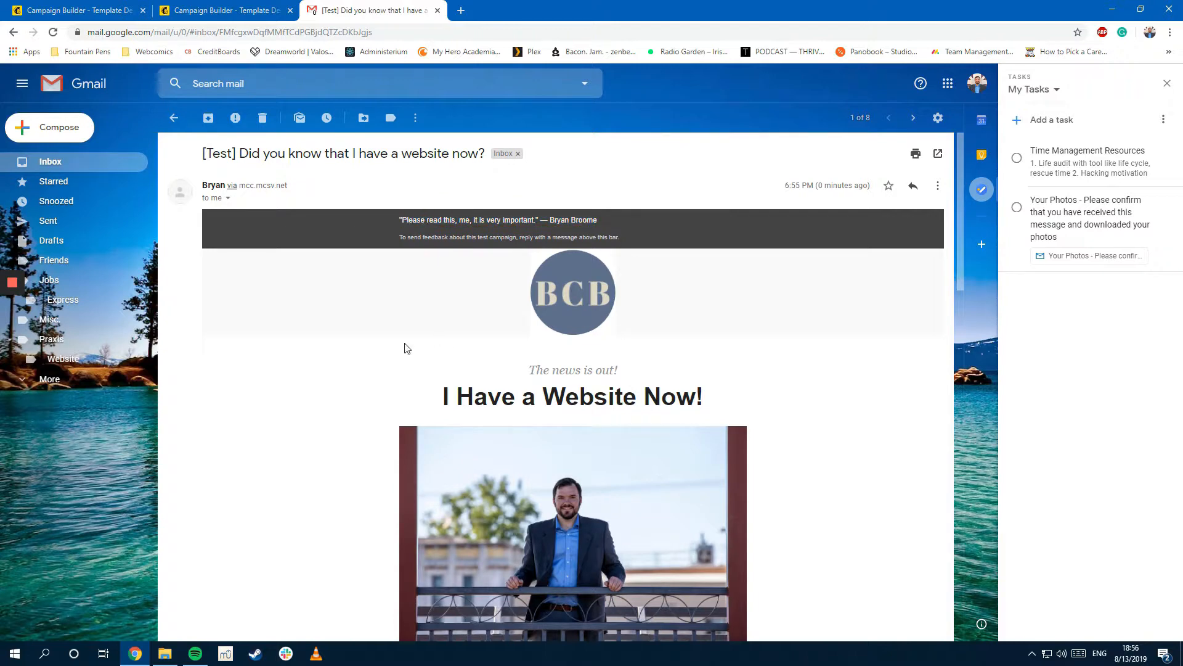
scroll(728, 363, down, 3)
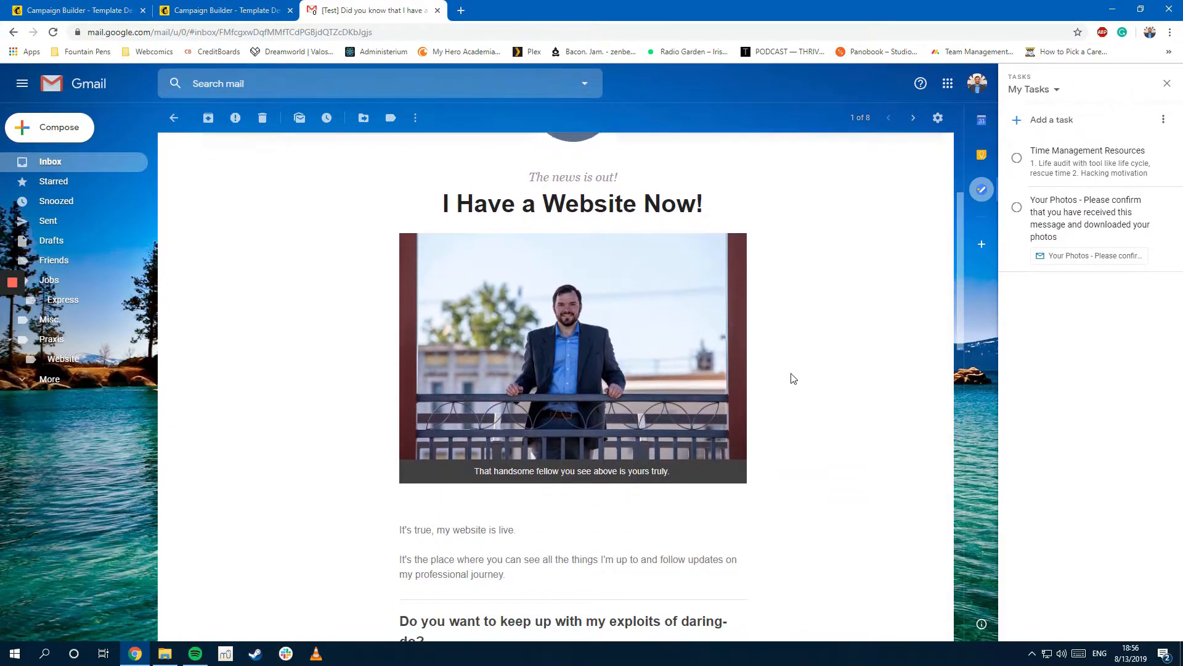
scroll(793, 379, down, 4)
Step: Return to the Mailchimp campaign, dismiss the test confirmation, and start the Link Checker
click(246, 10)
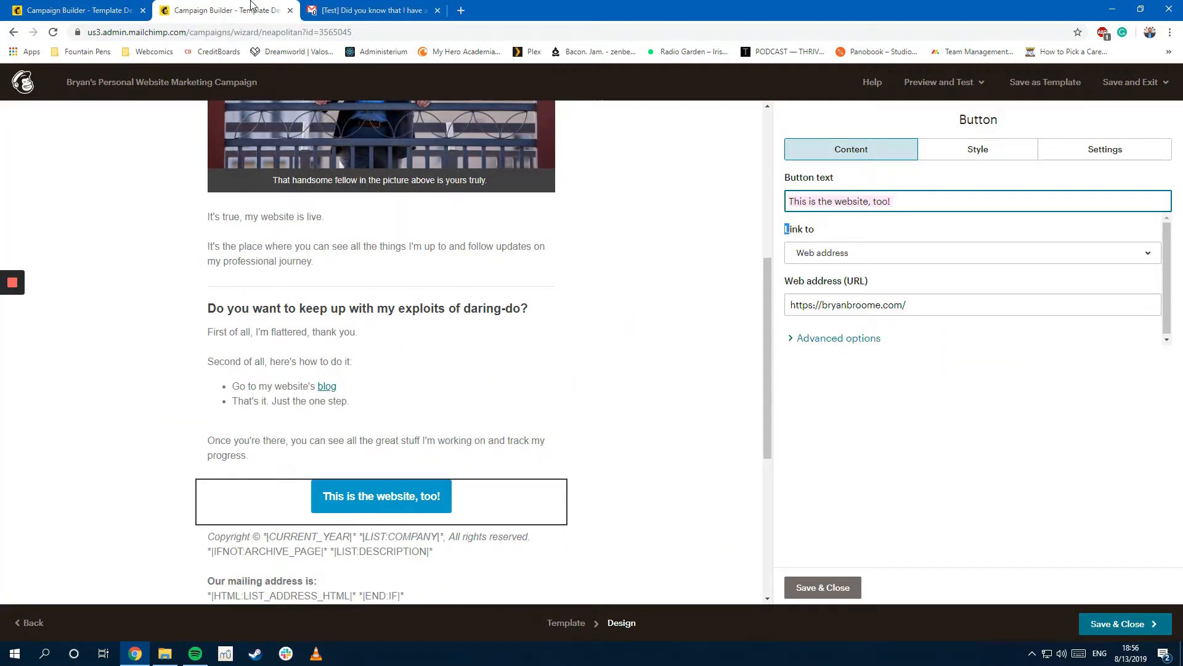
click(41, 6)
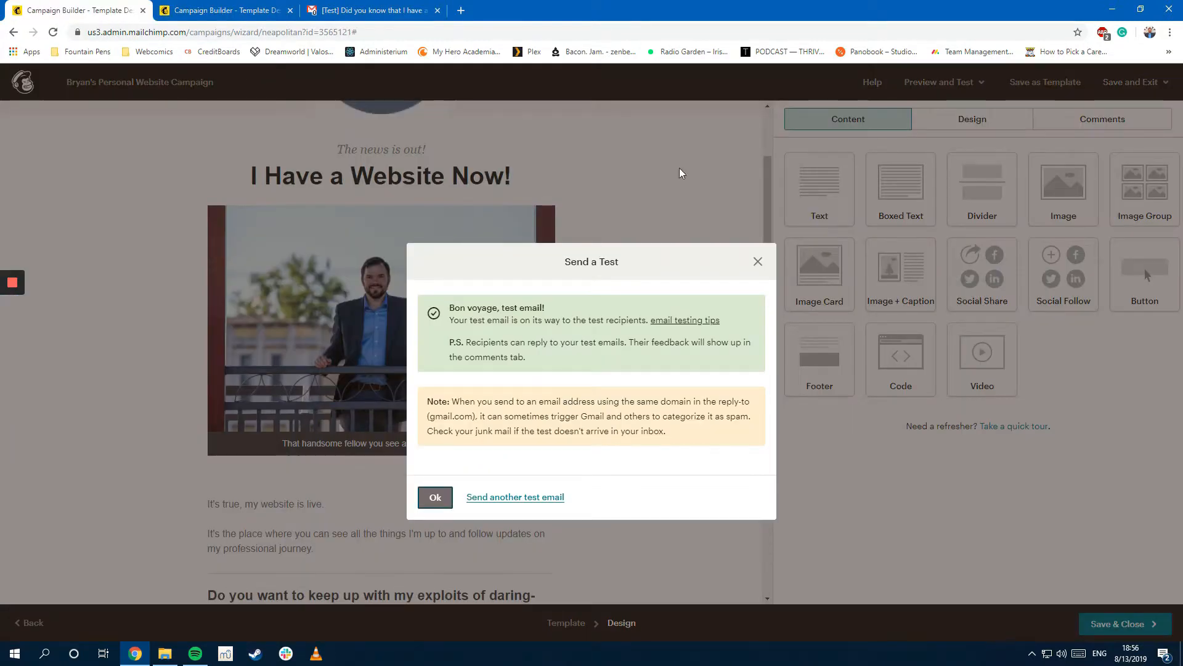
click(435, 497)
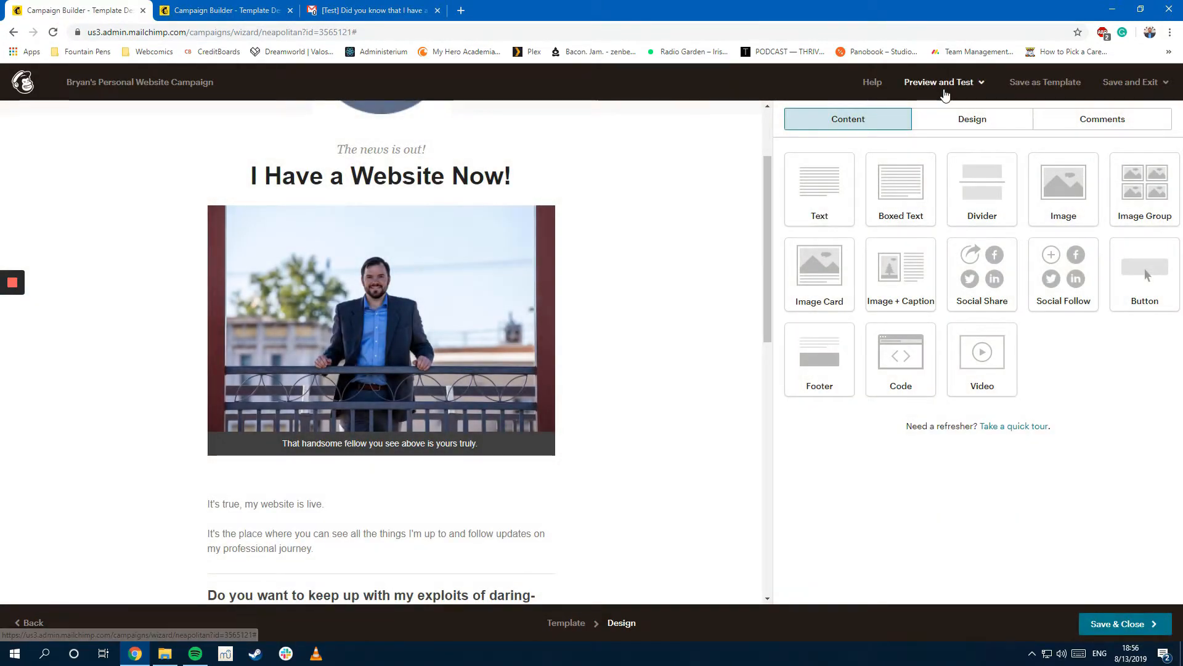
click(943, 83)
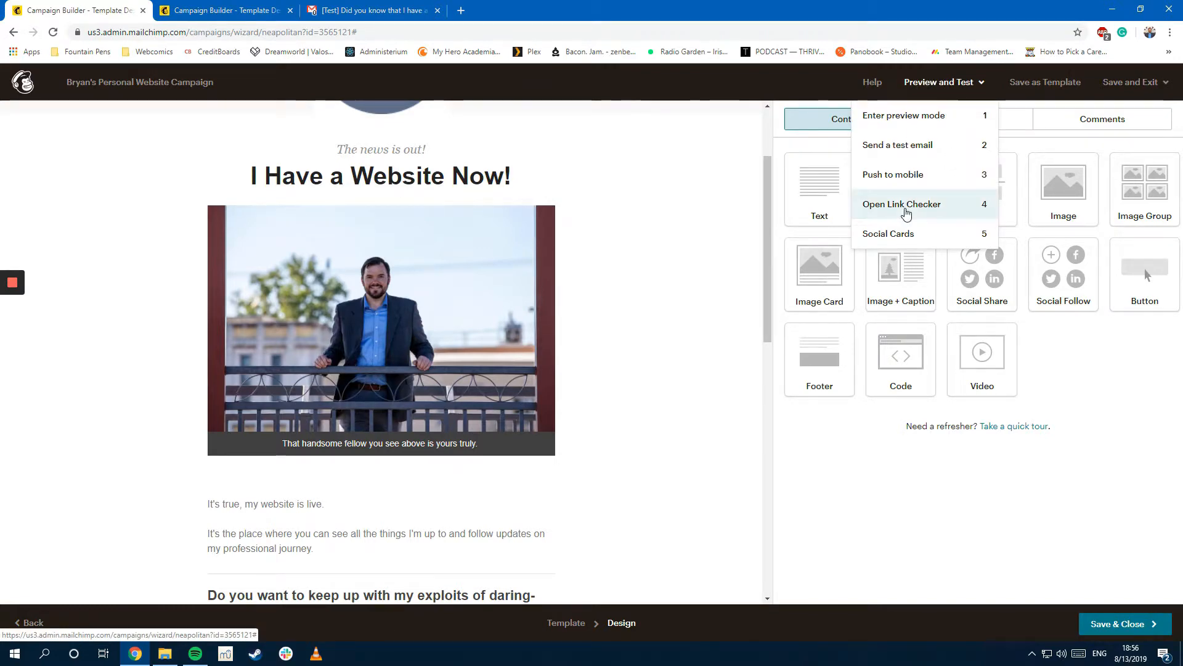
click(906, 206)
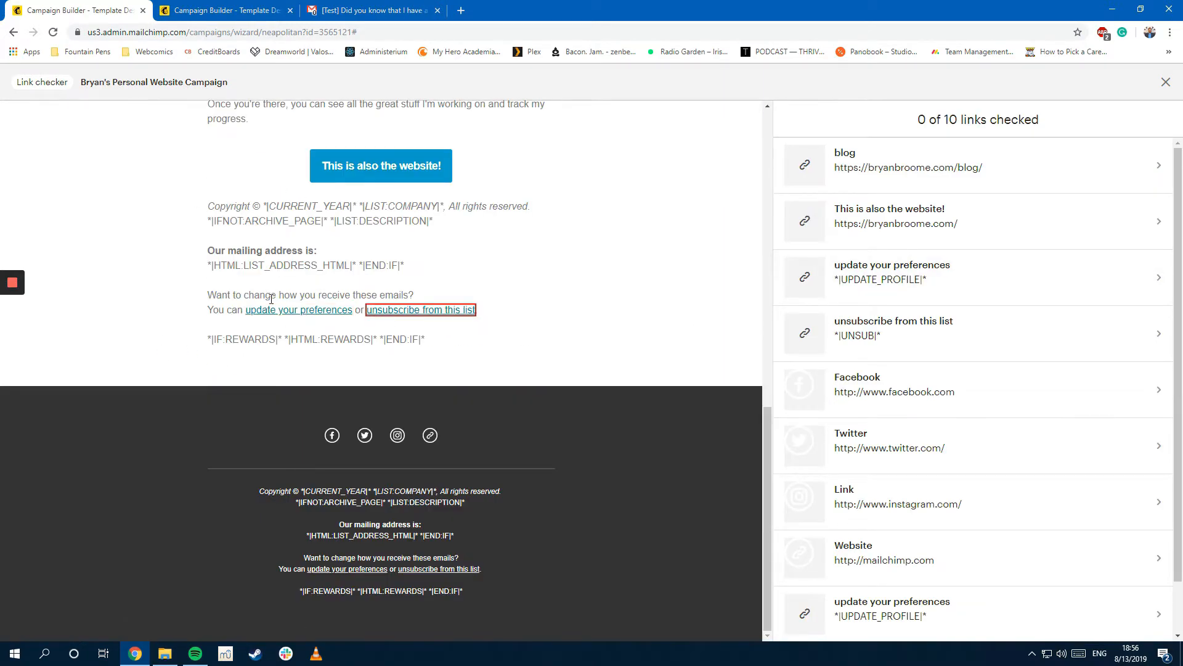
Step: Check where the blog link leads, then close that page
scroll(300, 317, up, 8)
scroll(278, 314, down, 3)
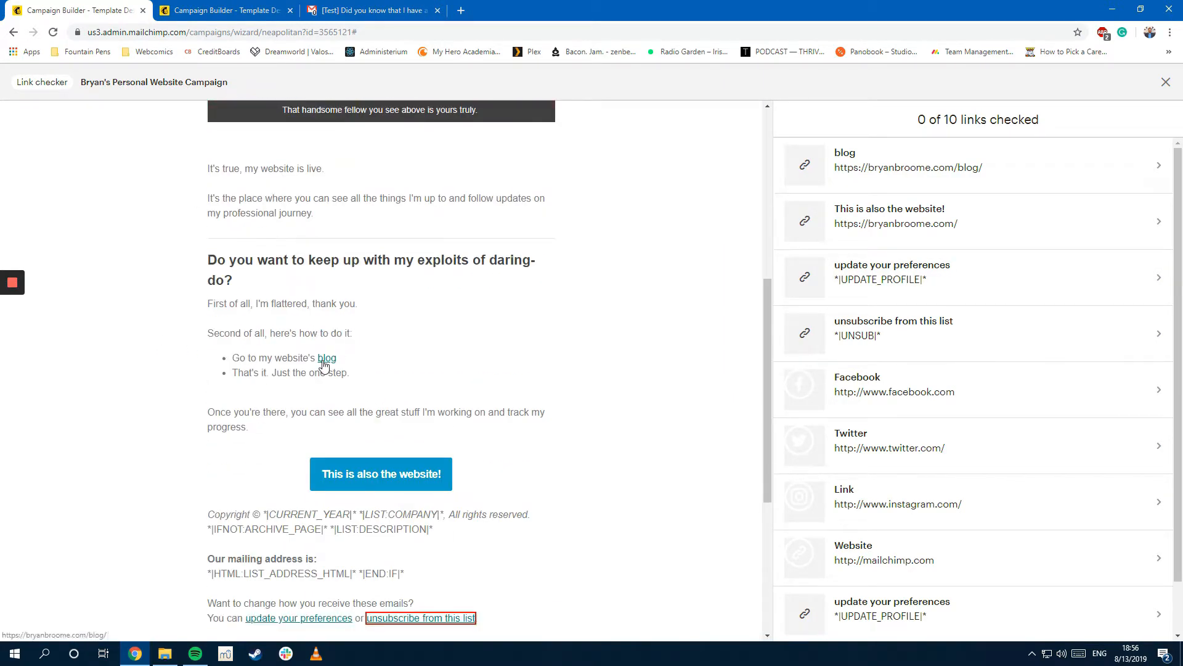
click(323, 361)
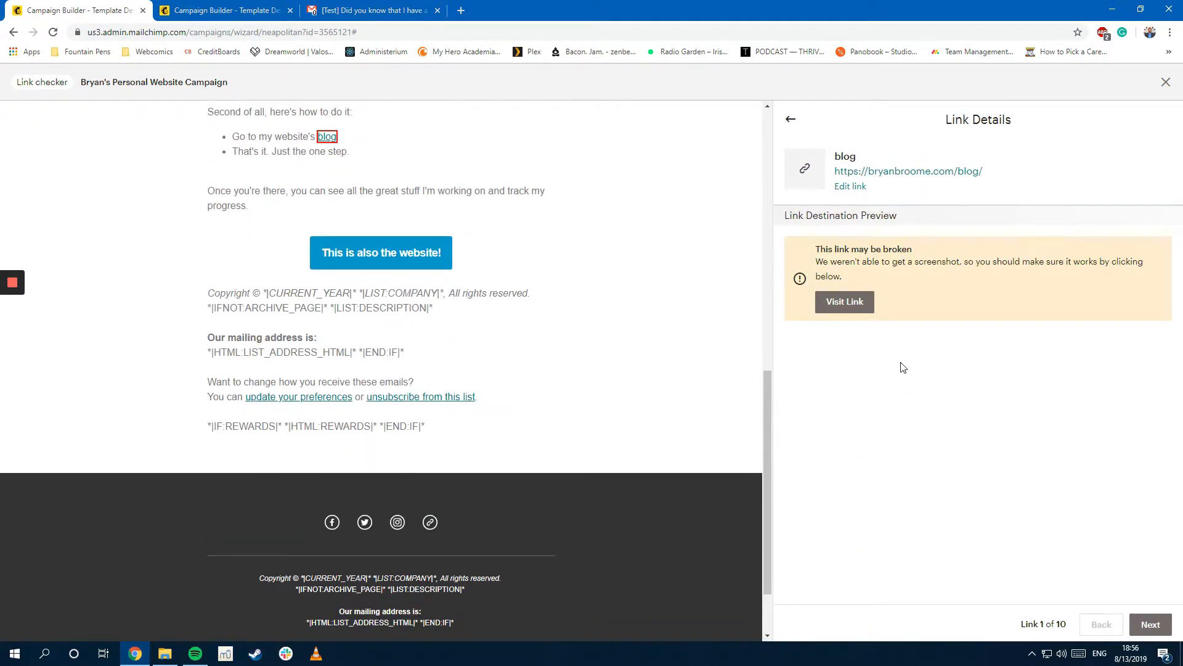
click(844, 302)
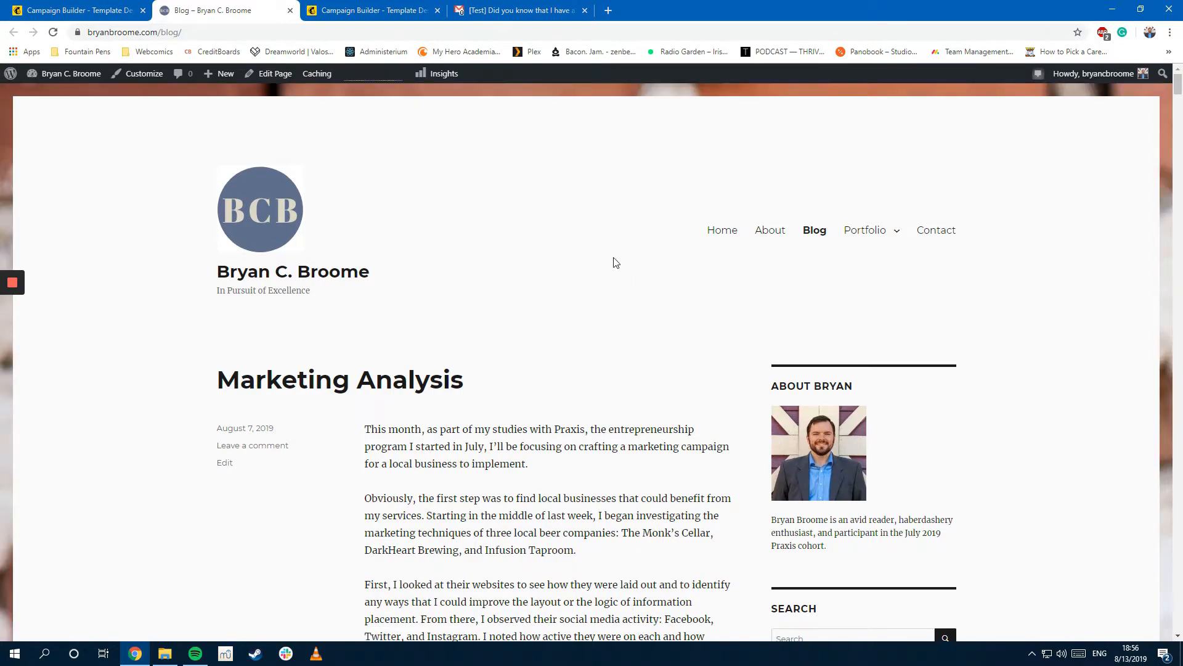
scroll(612, 259, down, 5)
scroll(612, 259, up, 5)
key(ctrl+w)
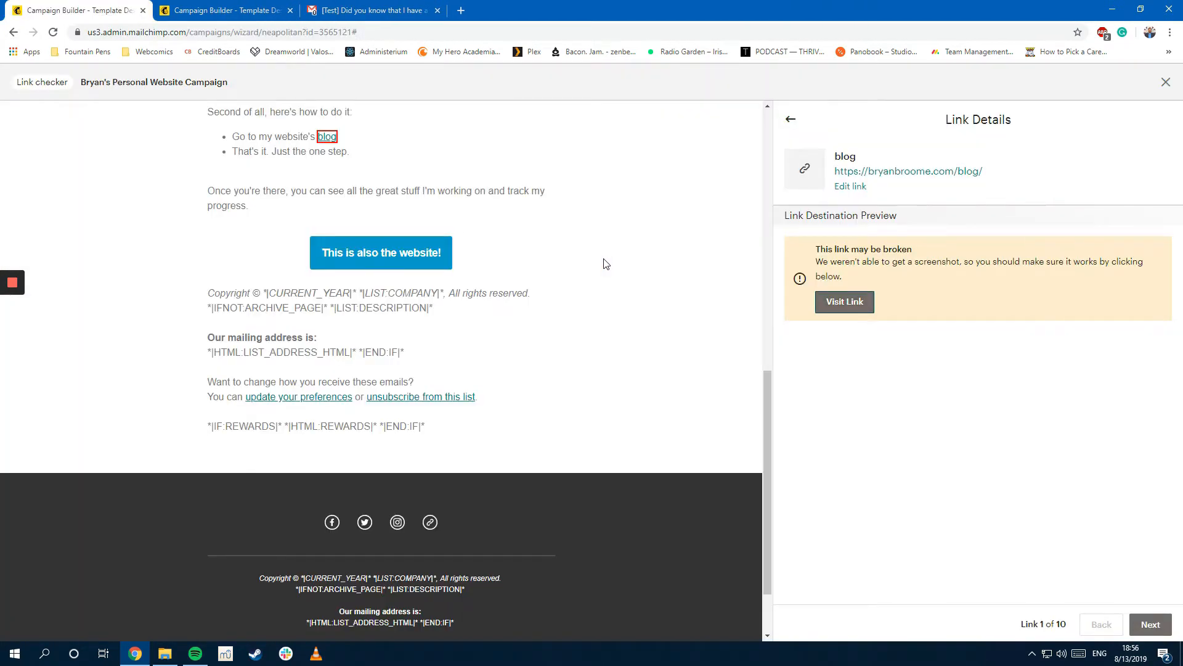
click(392, 257)
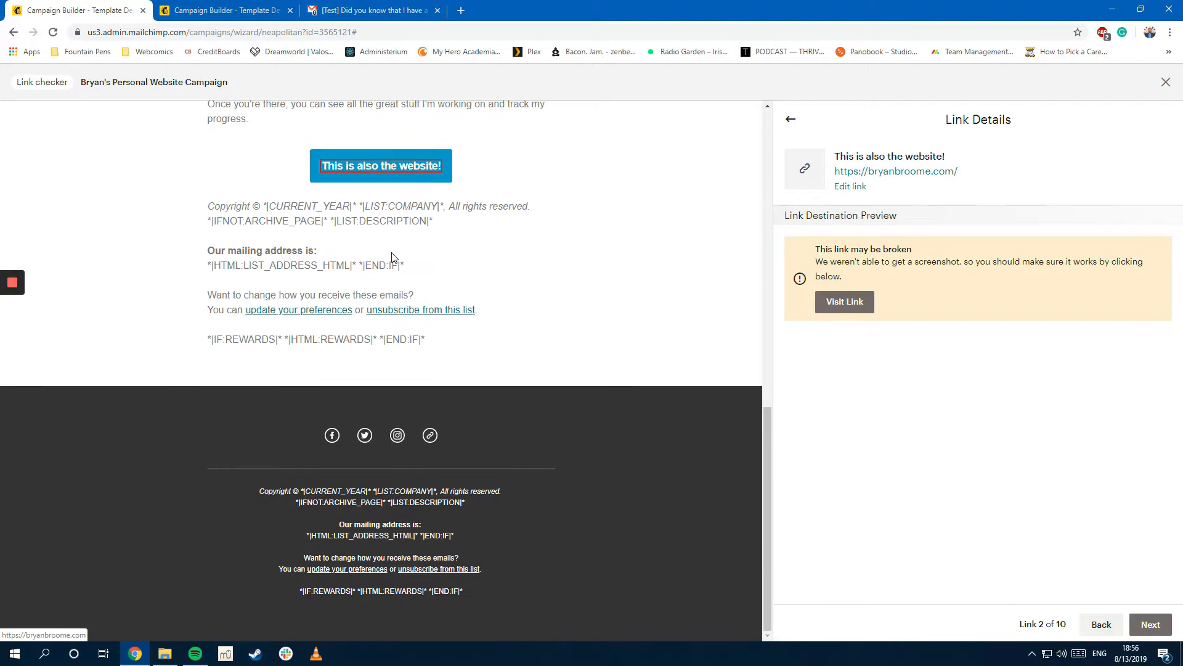
click(853, 303)
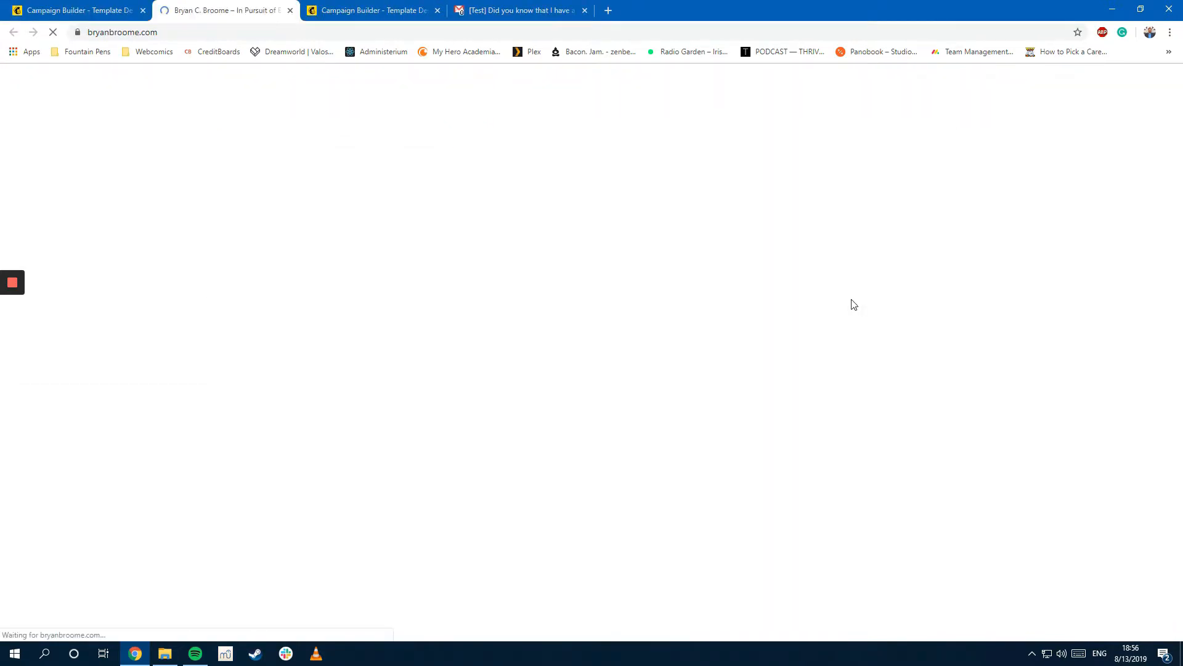
scroll(766, 290, down, 4)
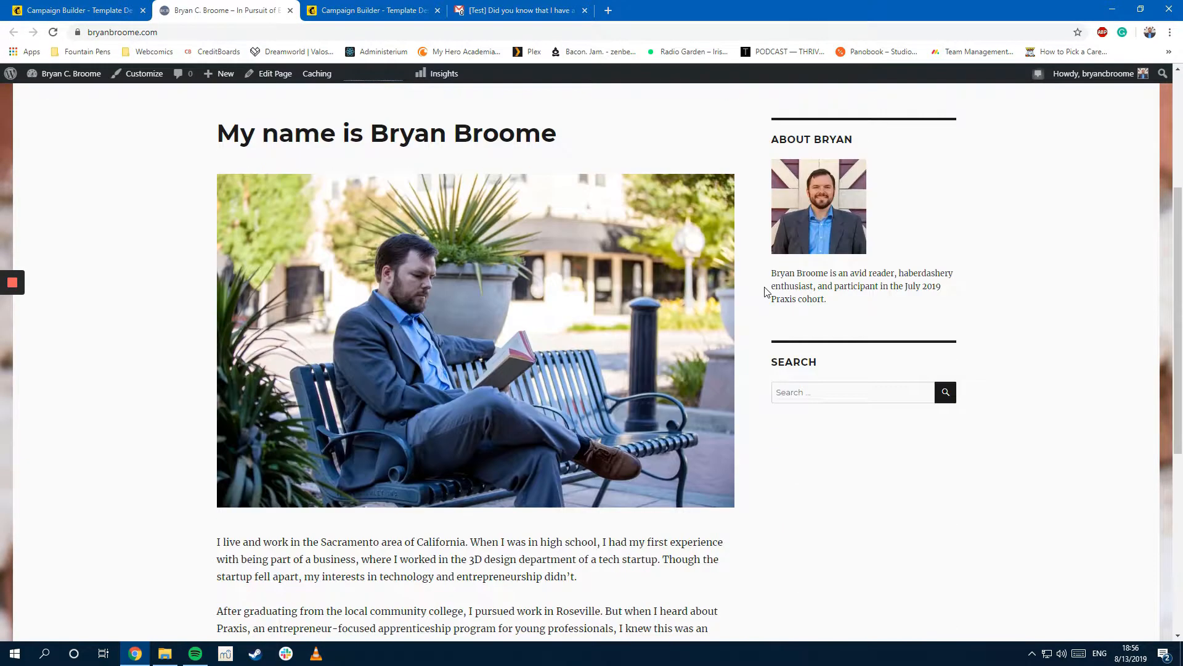
key(ctrl+w)
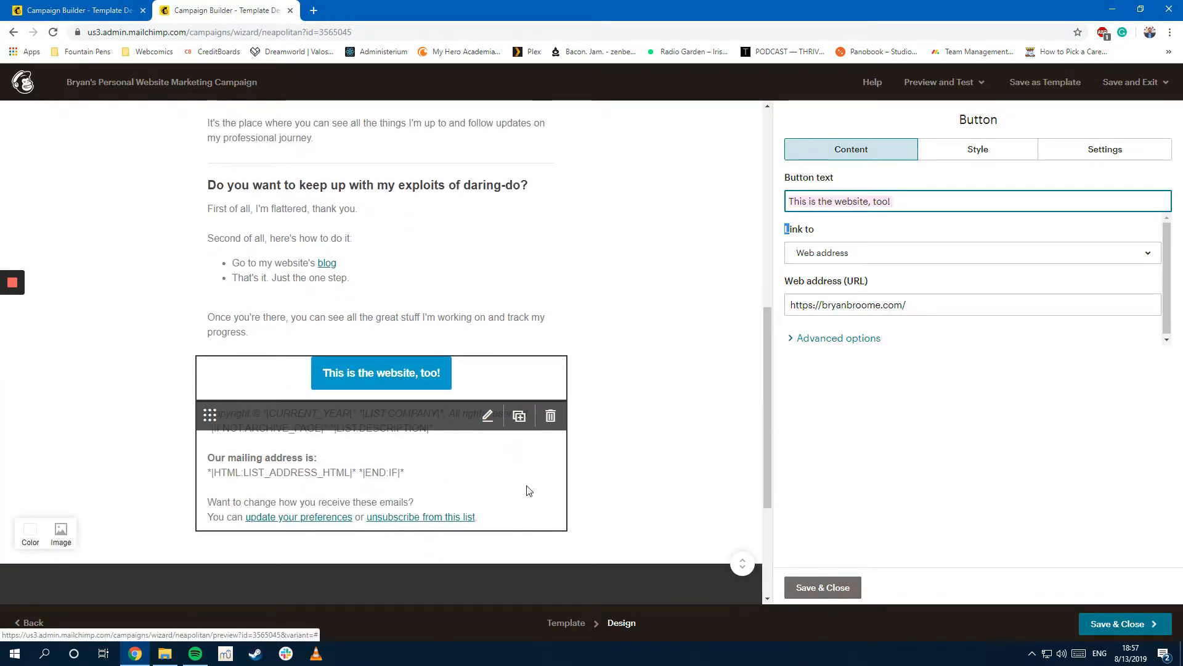
scroll(661, 498, up, 3)
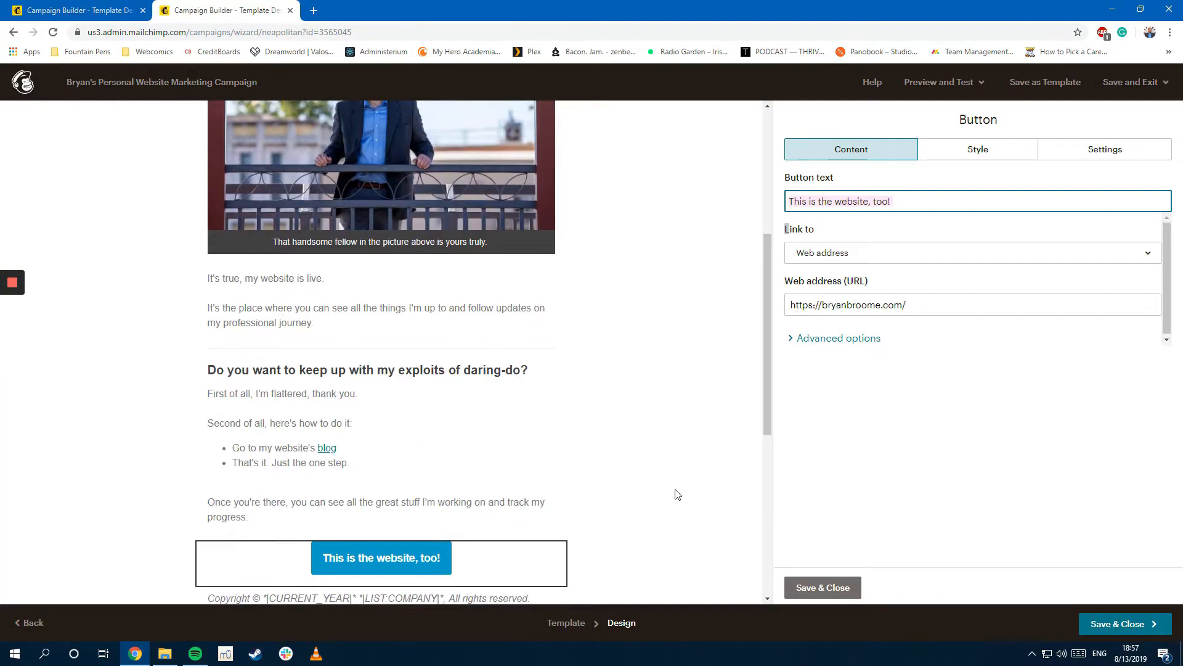
click(854, 589)
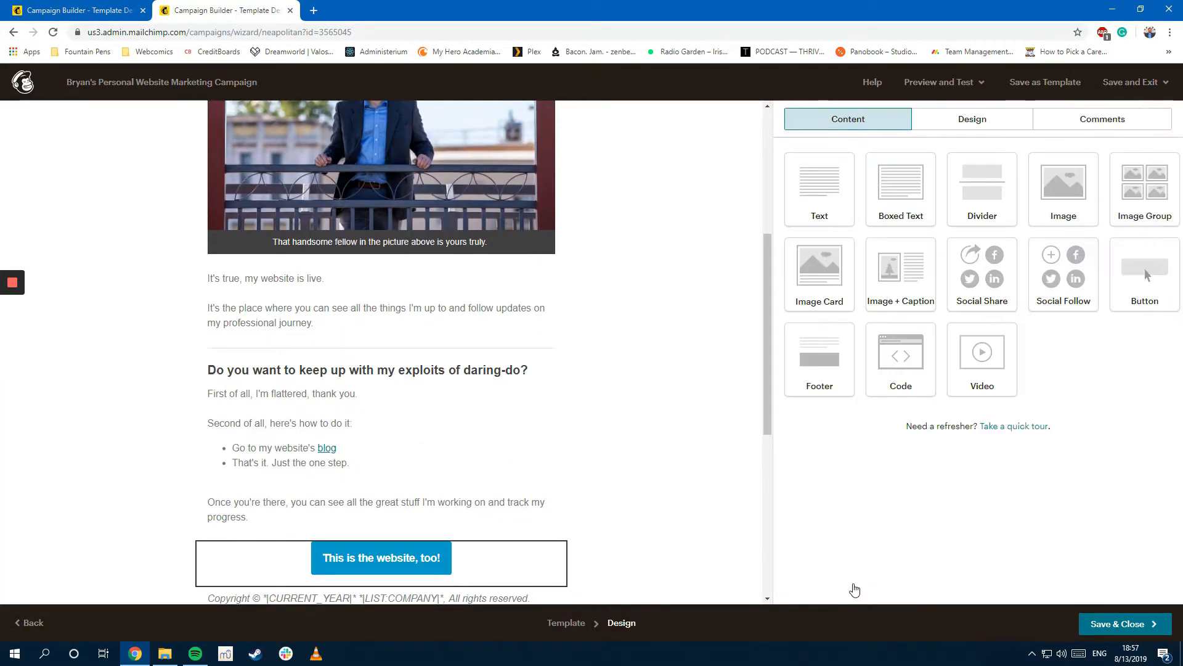
Step: Review the full checked-links list and close the Link Checker
key(ctrl+shift+Tab)
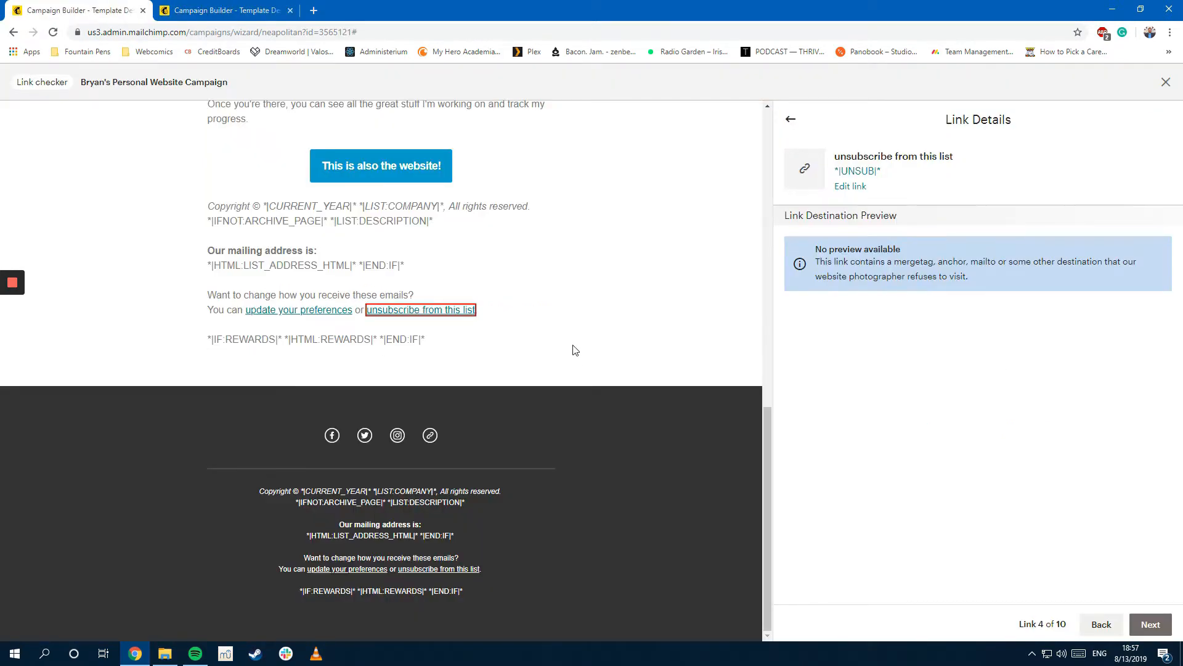
click(791, 120)
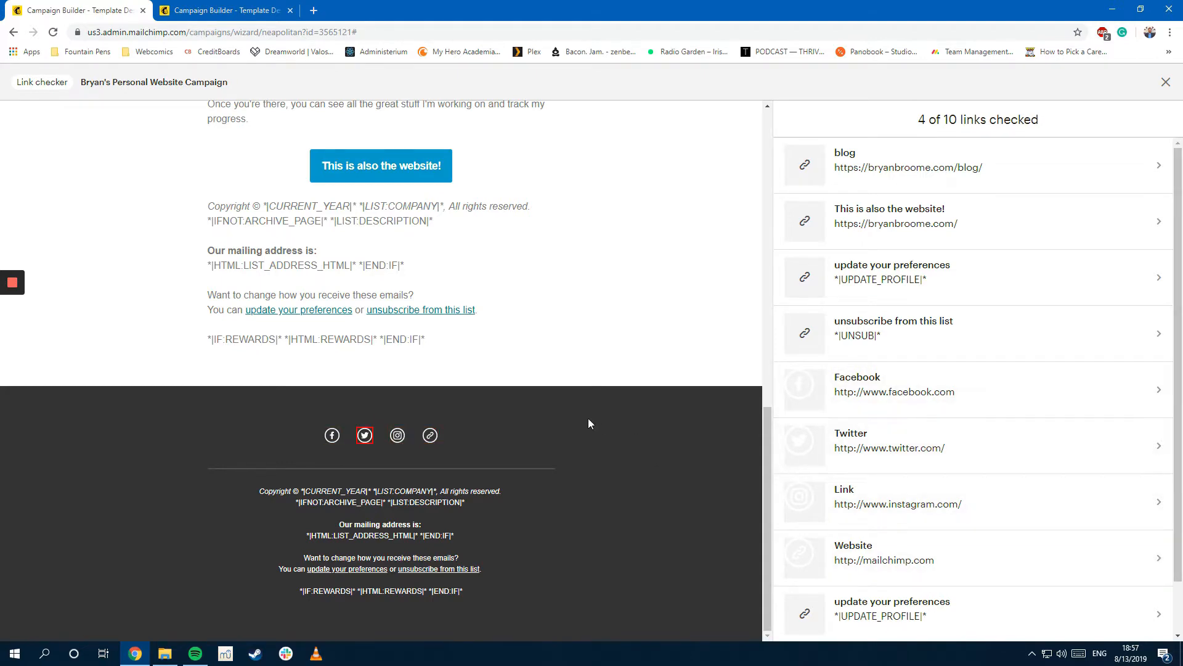
scroll(681, 481, up, 12)
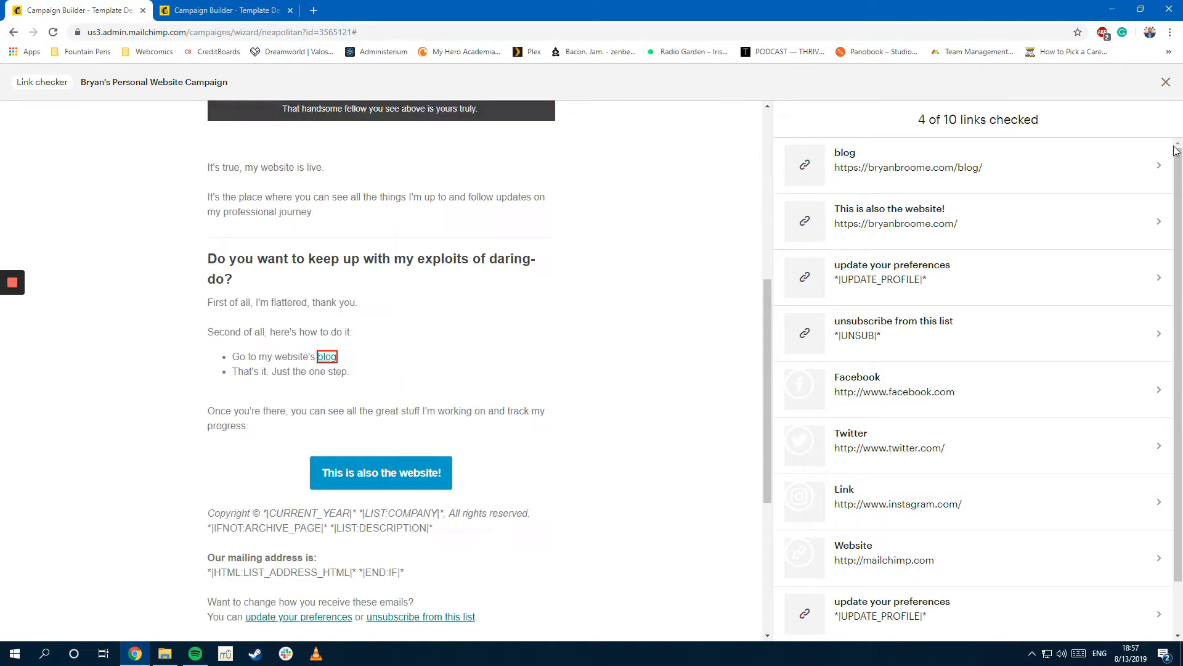
click(1166, 82)
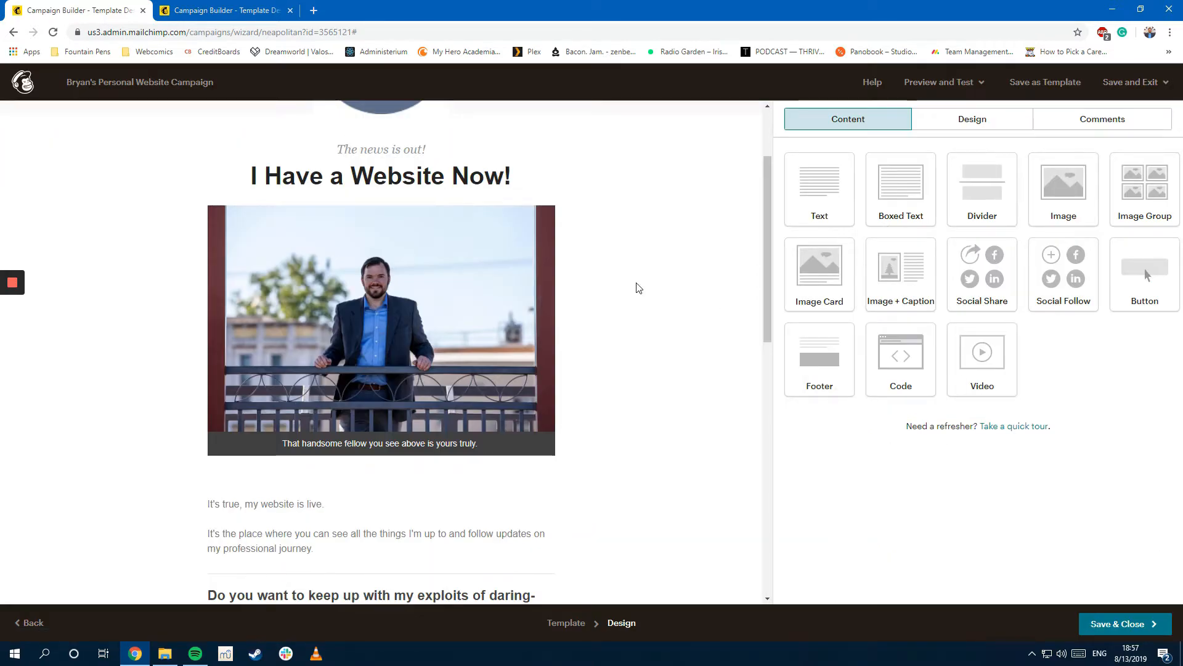
Step: Enable customized social cards and compare the Facebook and Twitter card previews
click(939, 82)
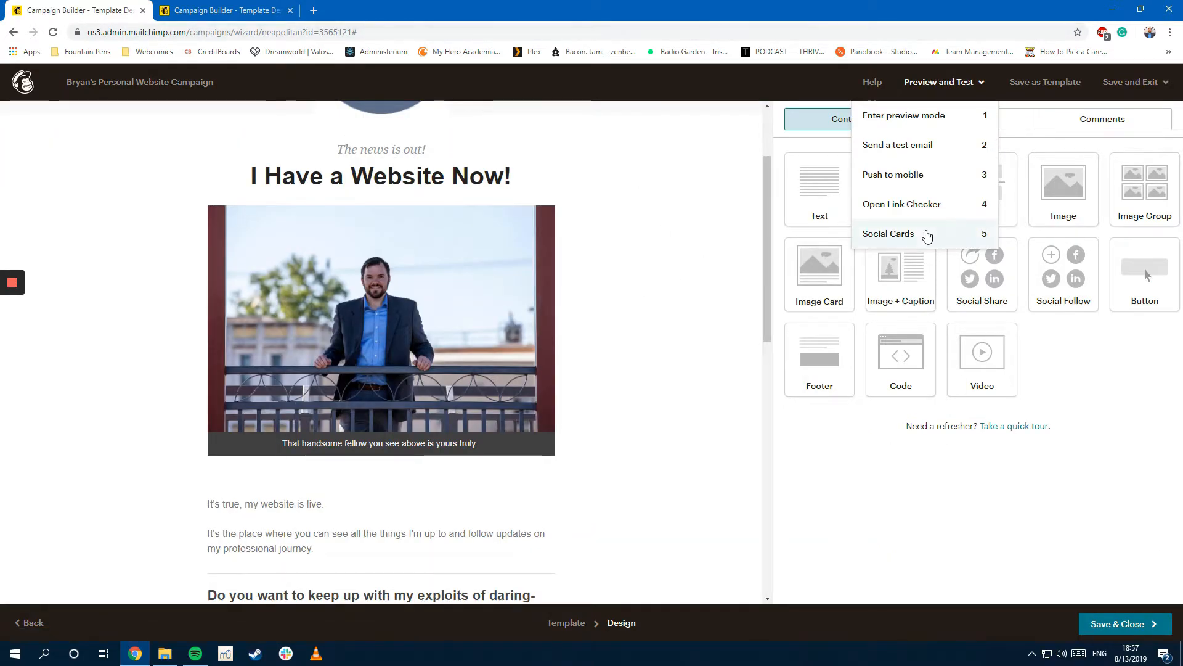
click(928, 236)
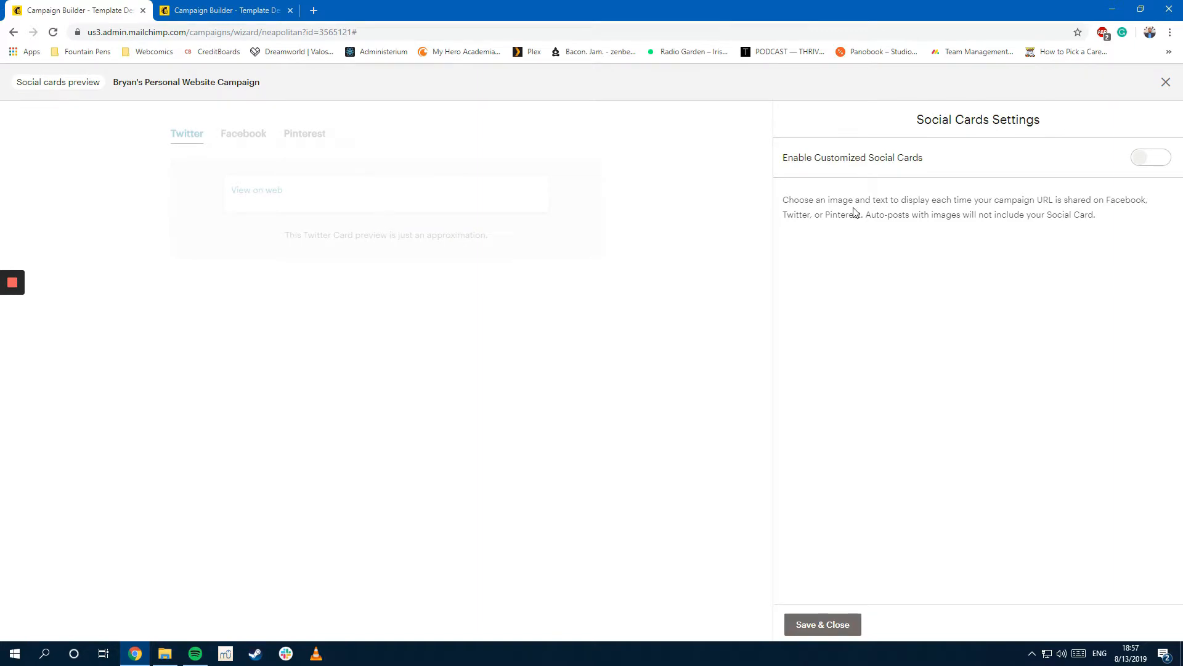
click(1144, 161)
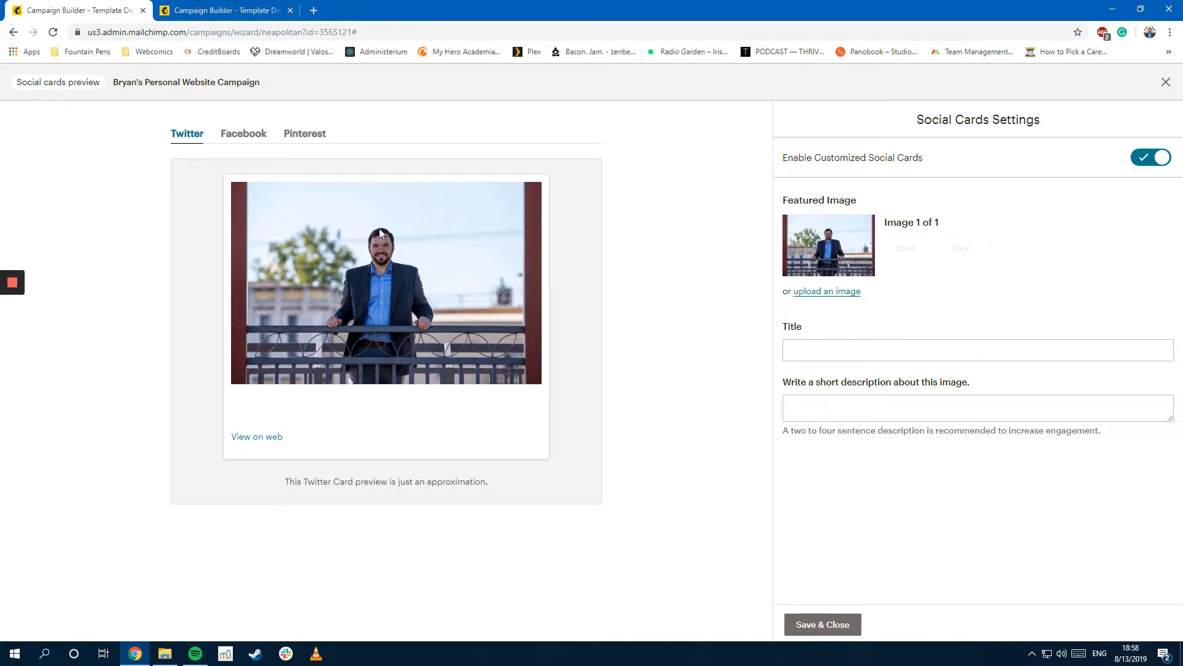
click(238, 134)
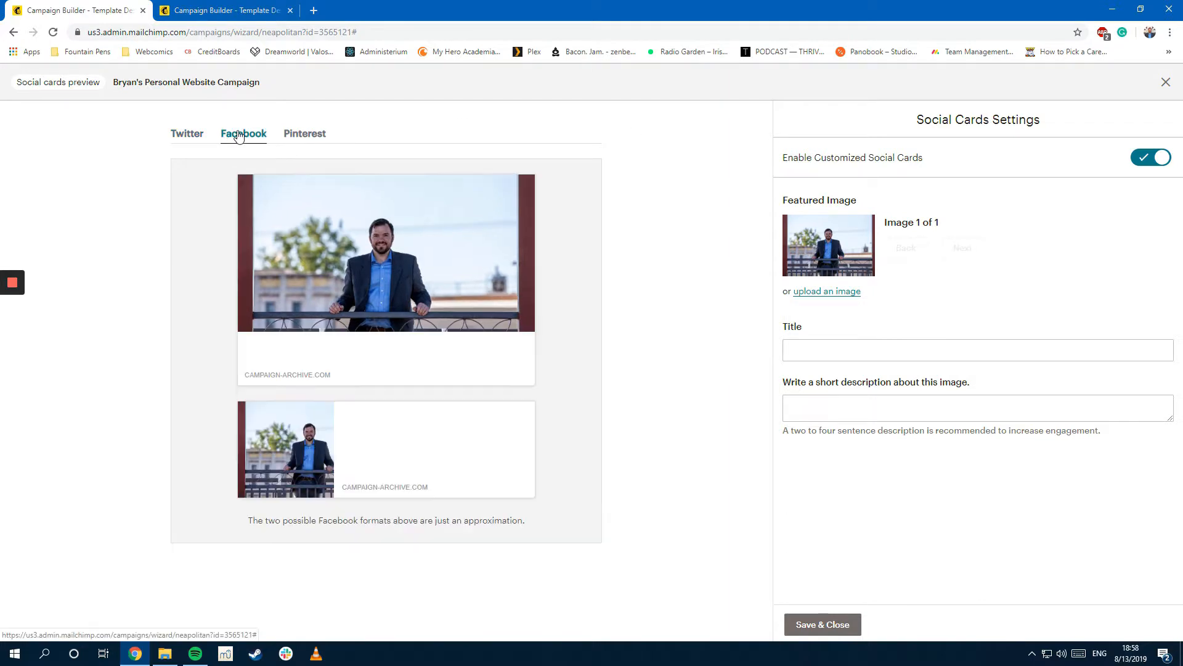
click(183, 135)
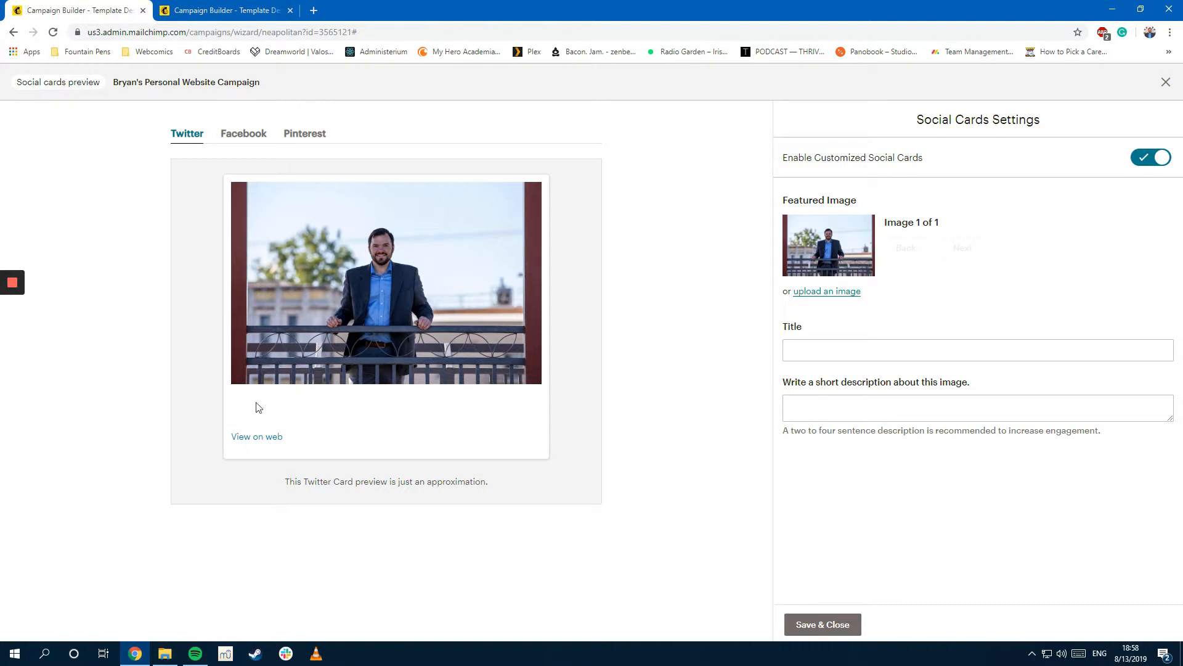
mouse_move(16, 286)
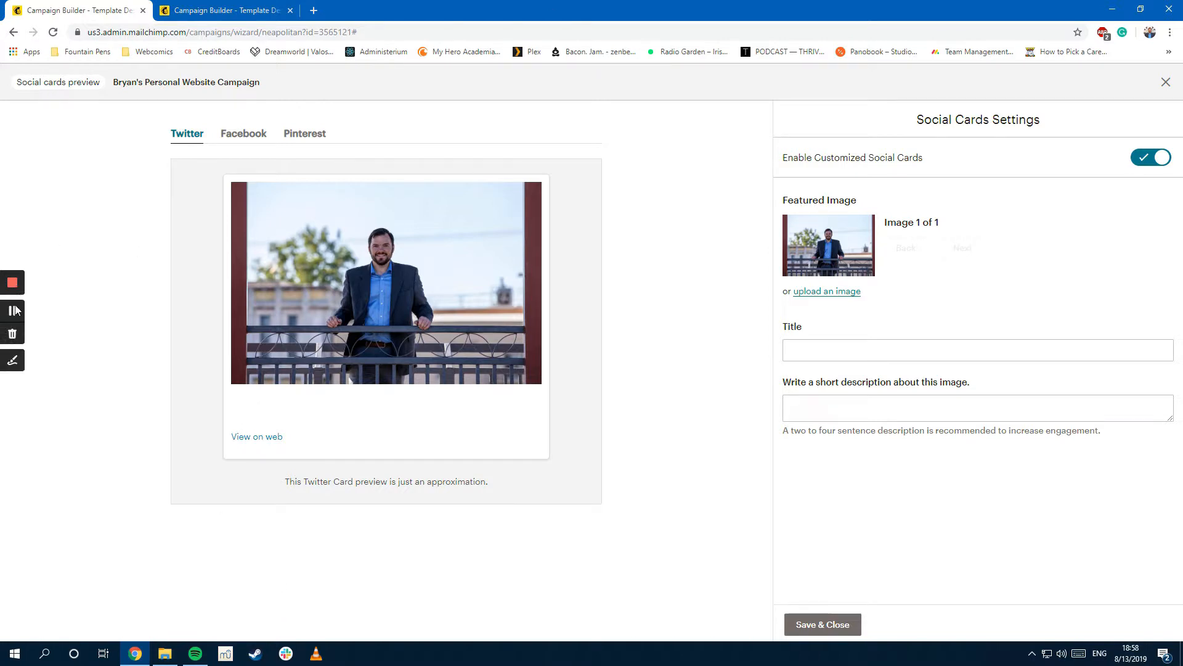
click(13, 310)
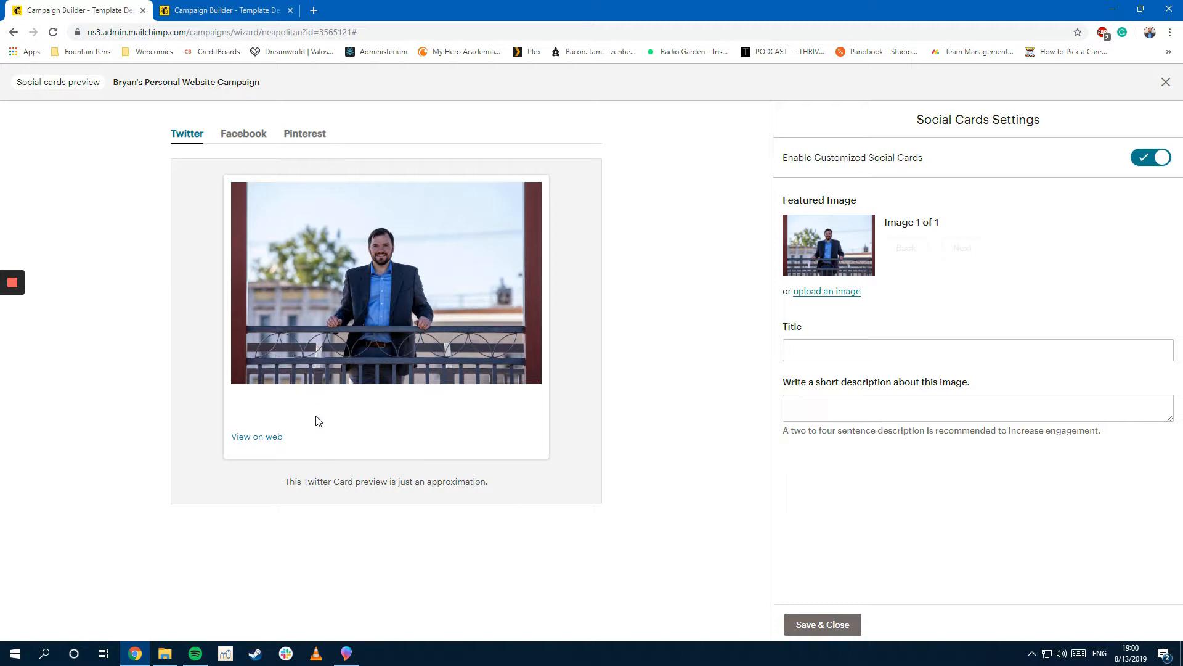
Step: Replace the social card's featured photo with the BCB logo from Content Studio
click(843, 292)
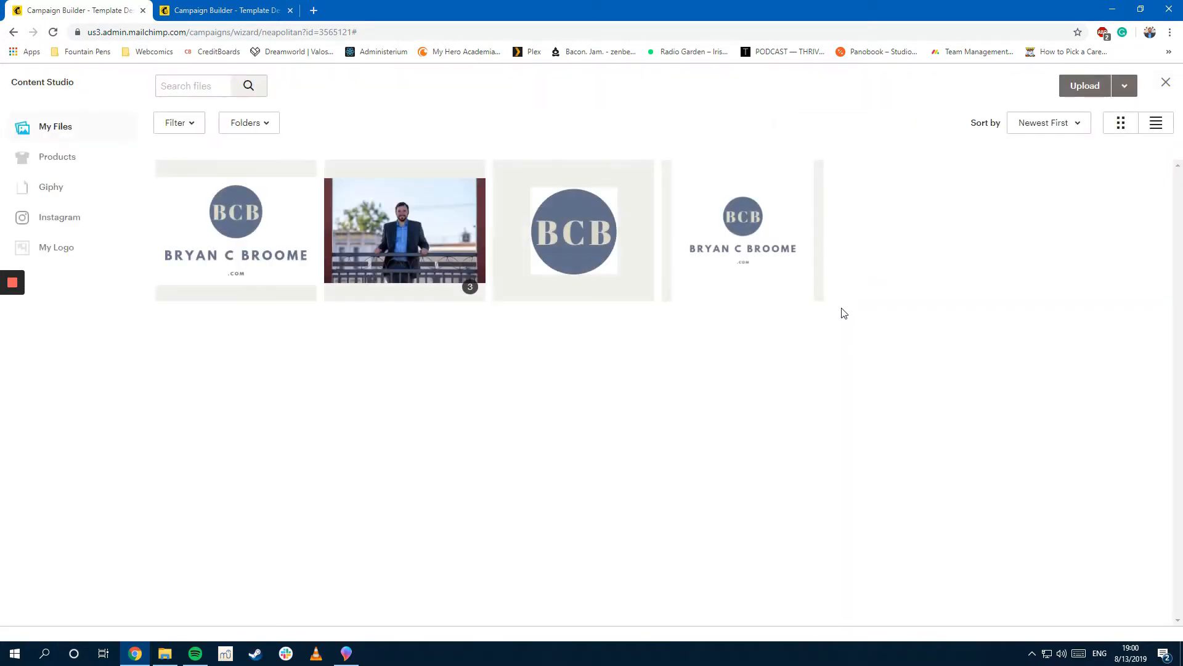
click(240, 244)
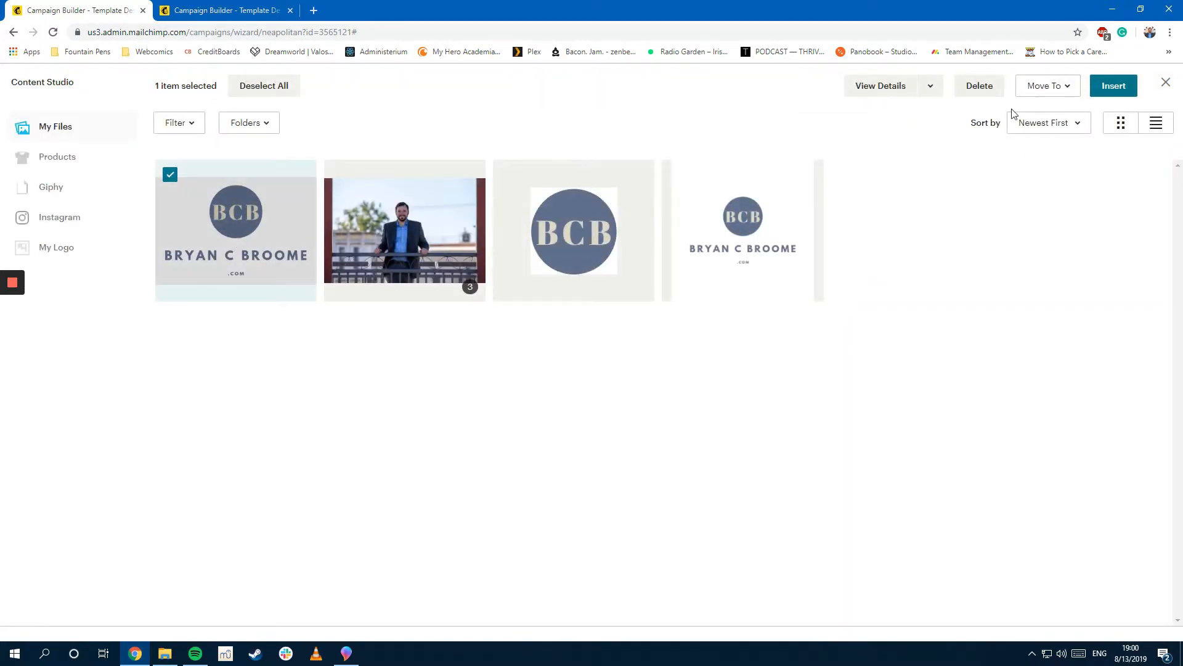
click(1107, 85)
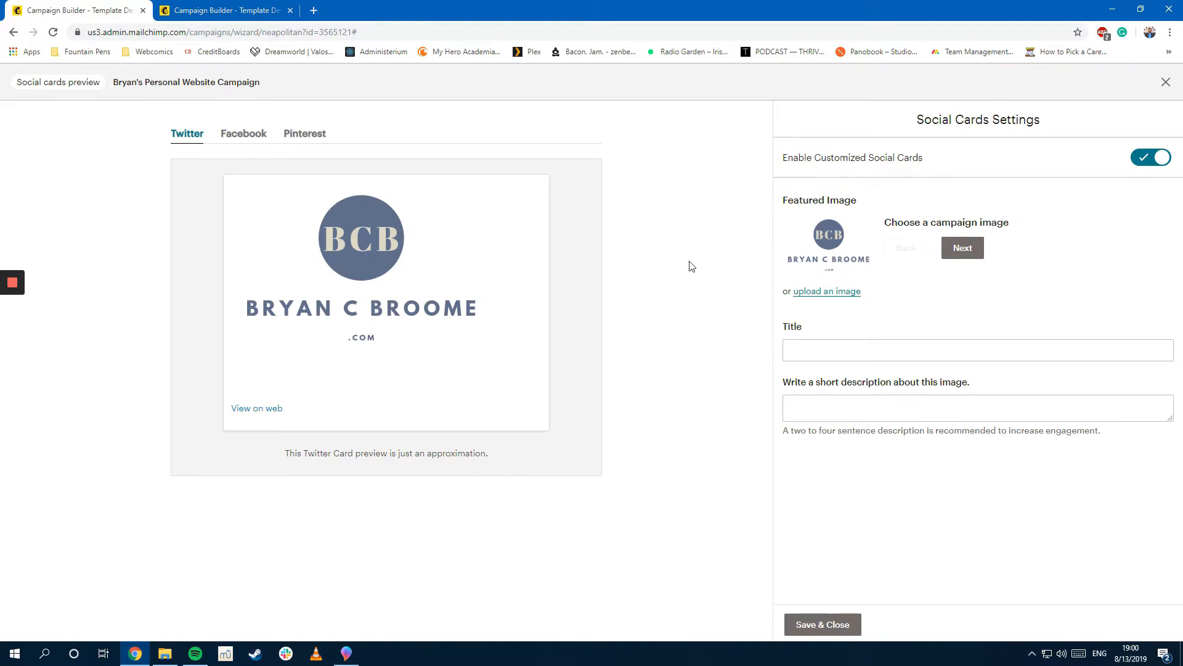
click(977, 258)
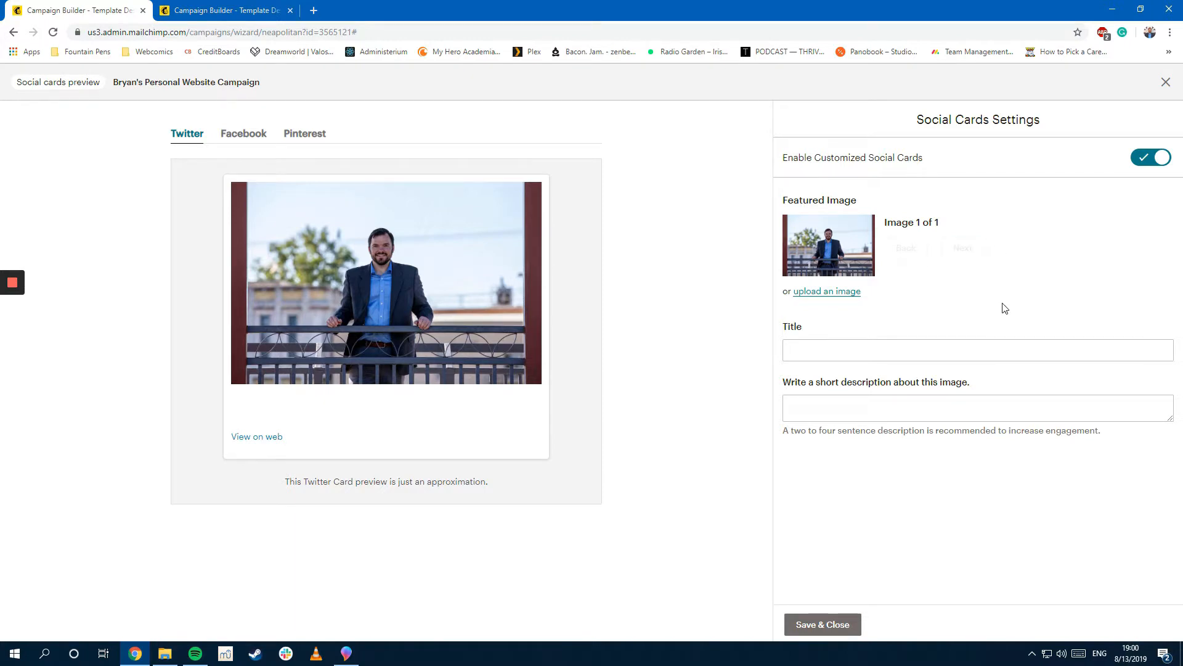
click(828, 293)
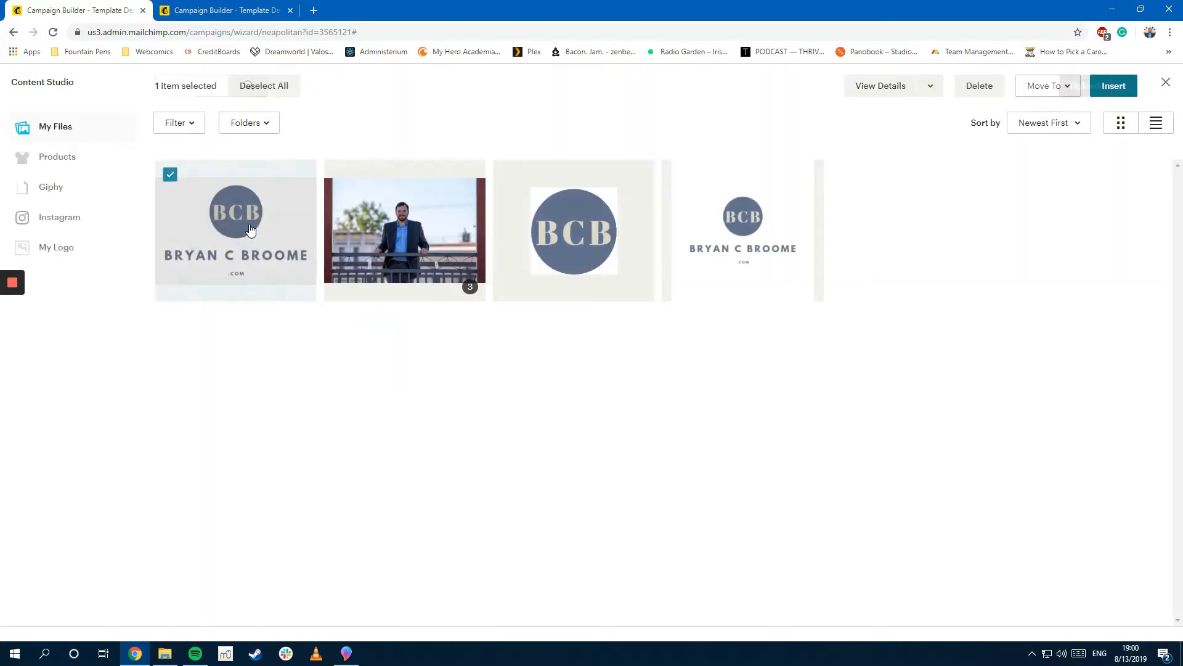
click(1118, 85)
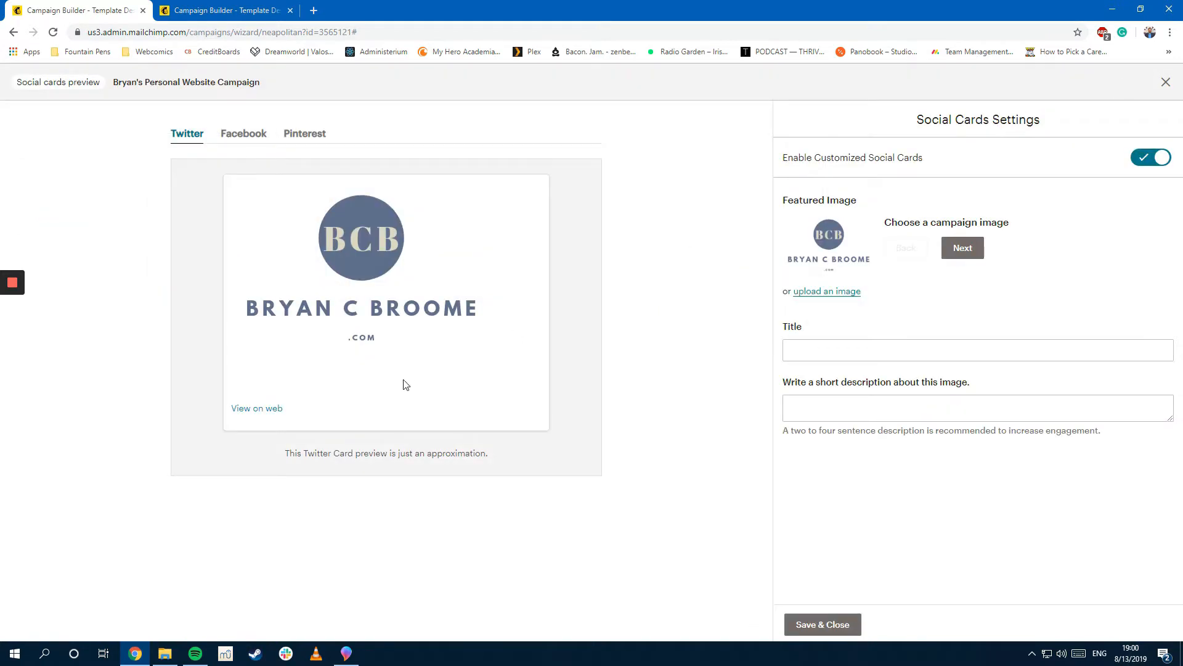
Step: Title the social card 'Come Visit My Website'
click(879, 358)
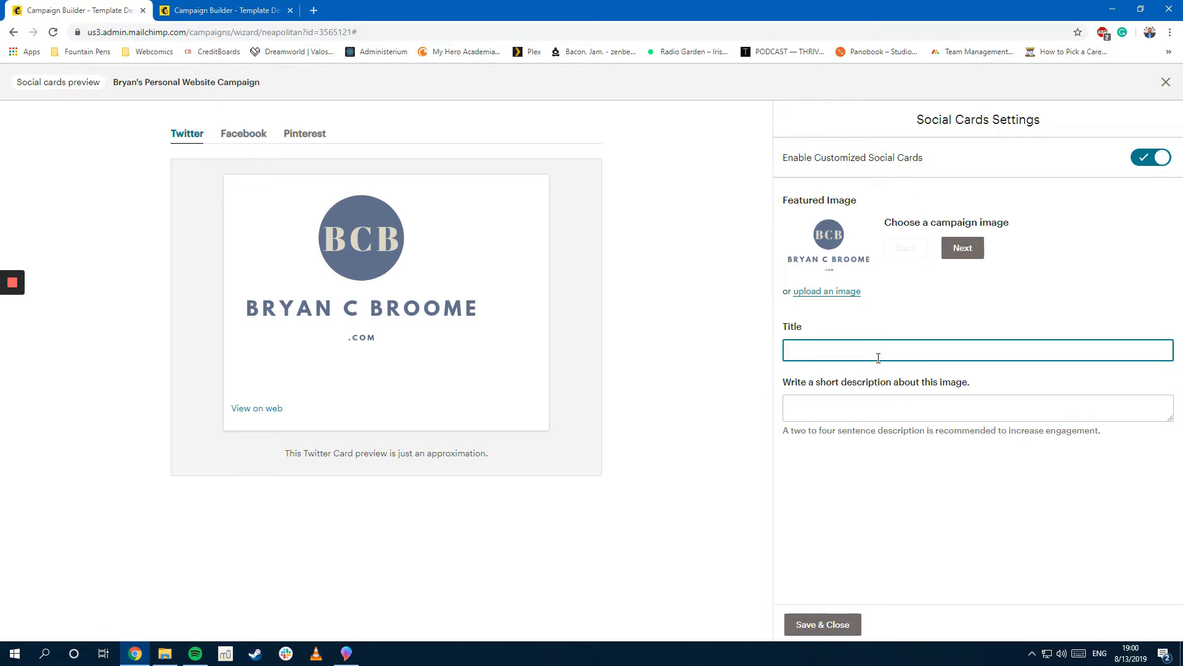
text(V)
key(BackSpace)
text(Come Visit My Website!)
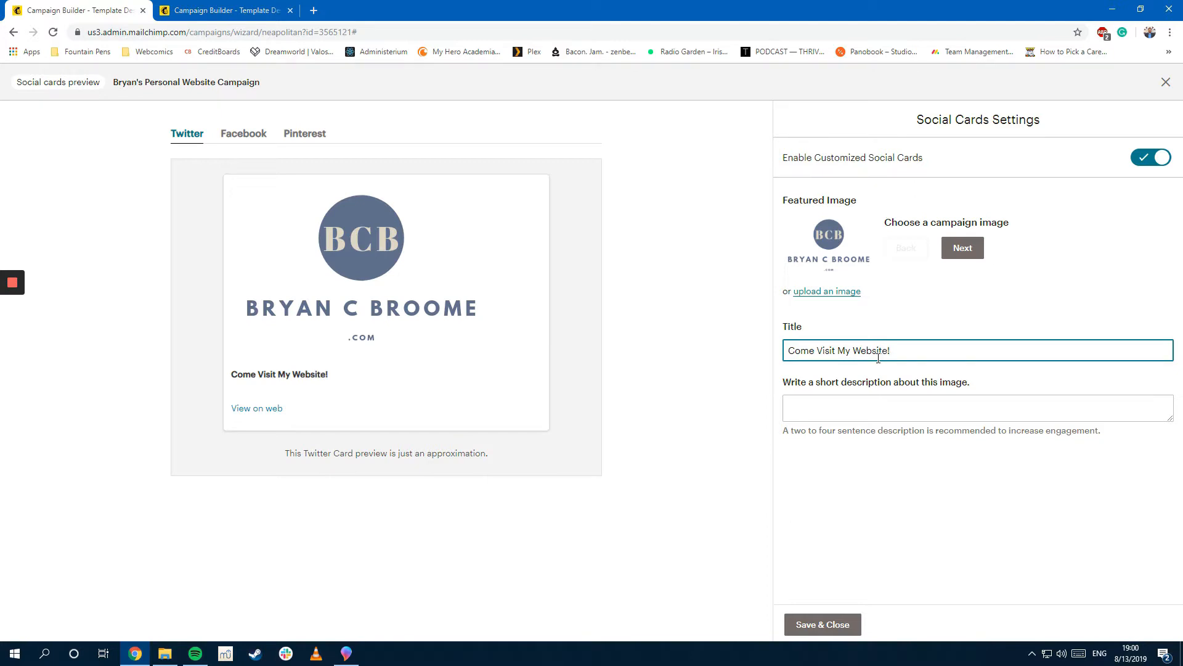
Step: Add a card description calling the site the central location for all updates
click(940, 399)
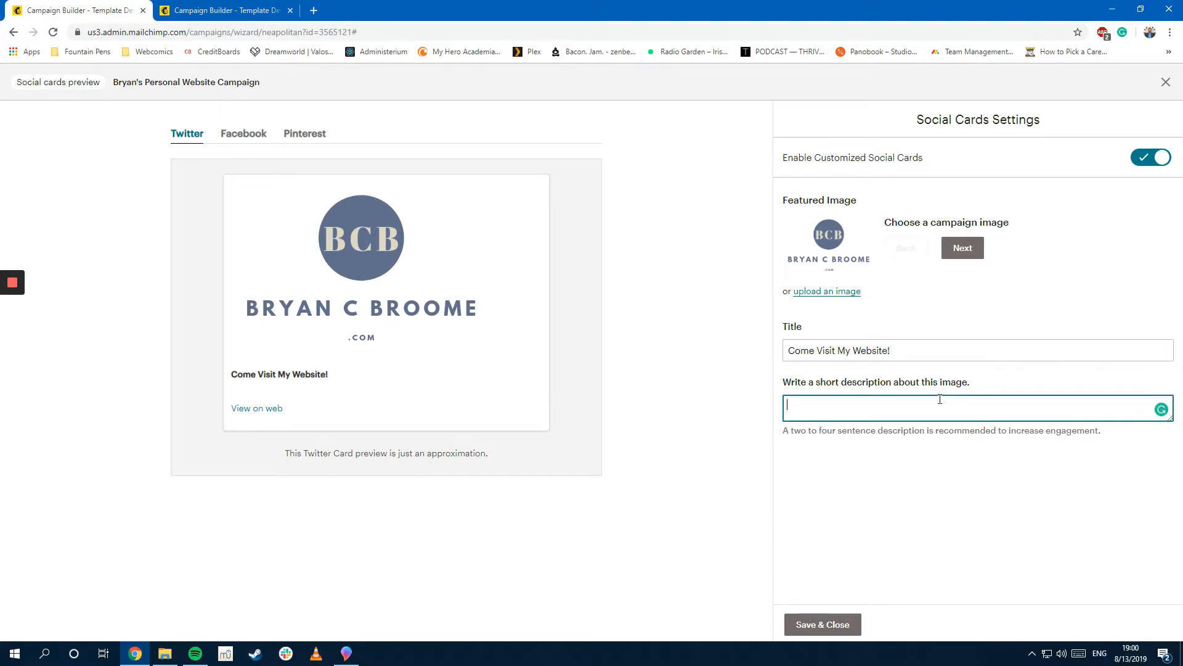
text(Bryan C Broome is)
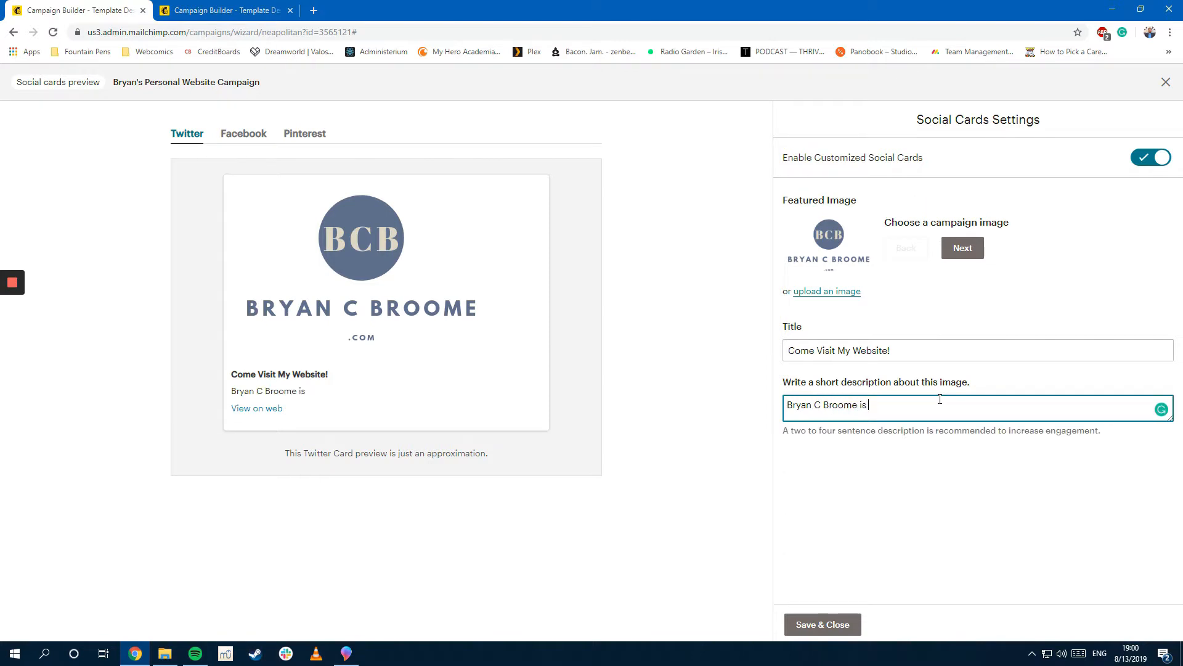
text(the e central location for a)
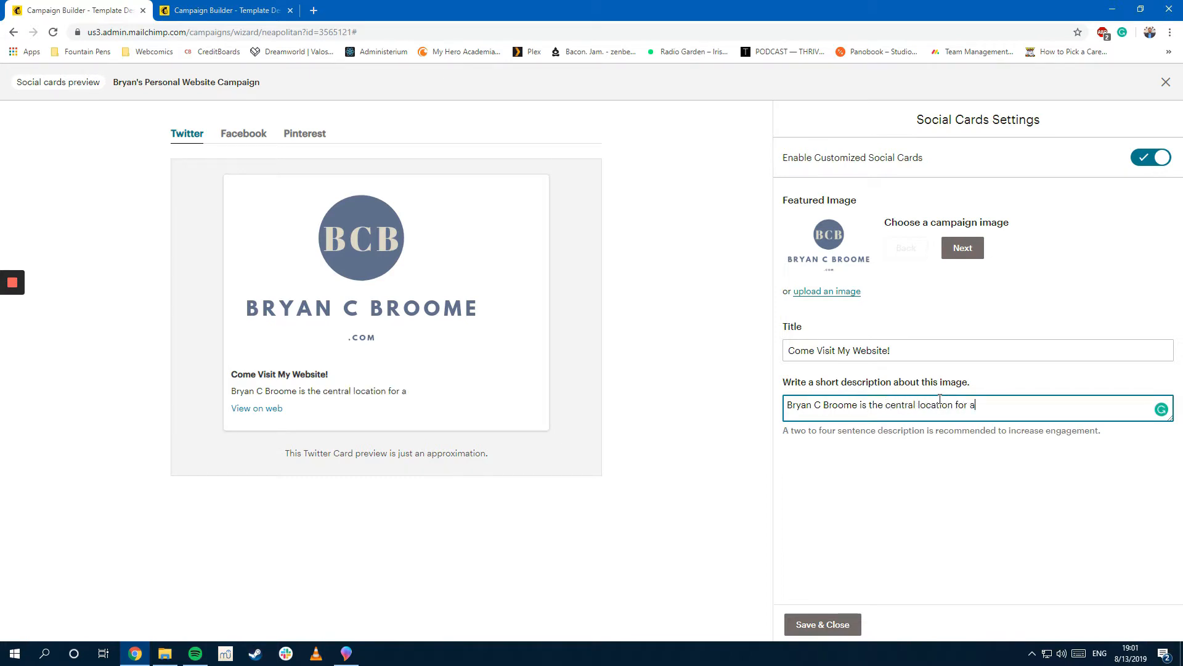
text(ll updates in Bryan's life.)
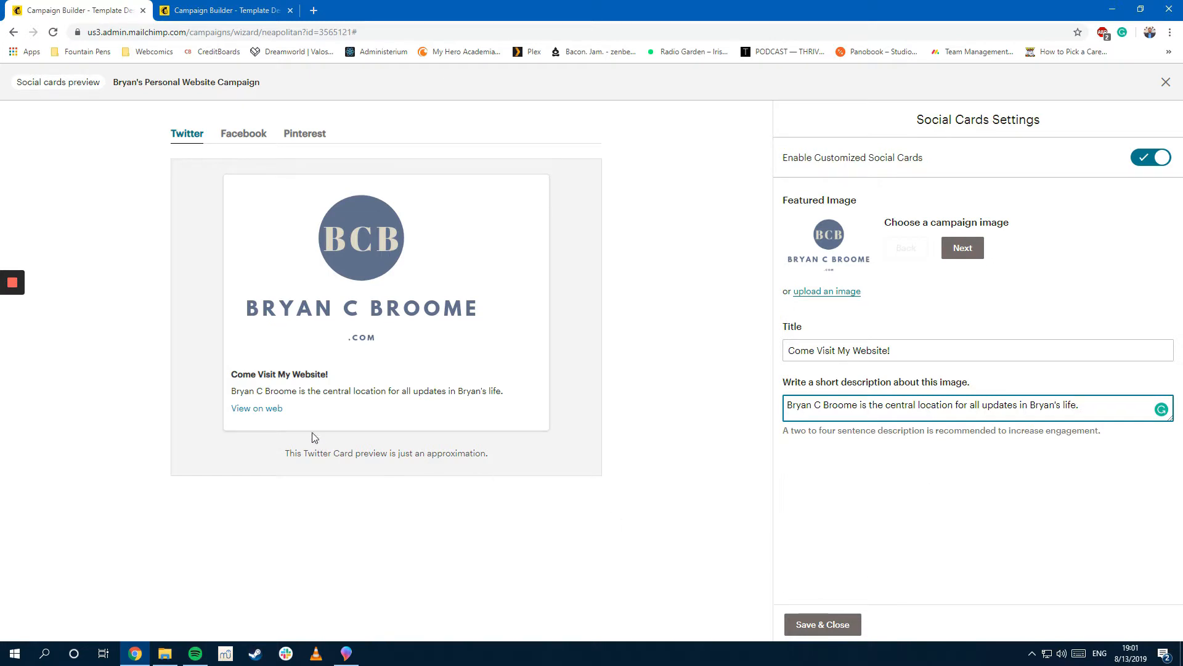
click(265, 409)
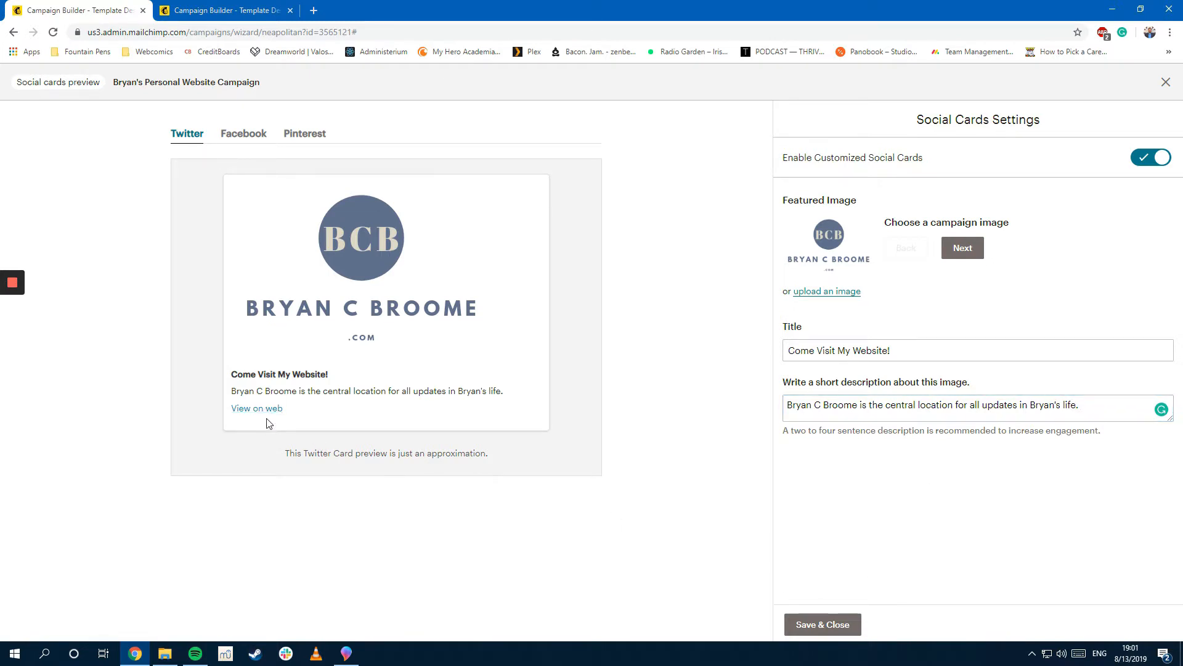
middle_click(265, 412)
Step: Close the extra web-version tab and save the social card settings
click(251, 6)
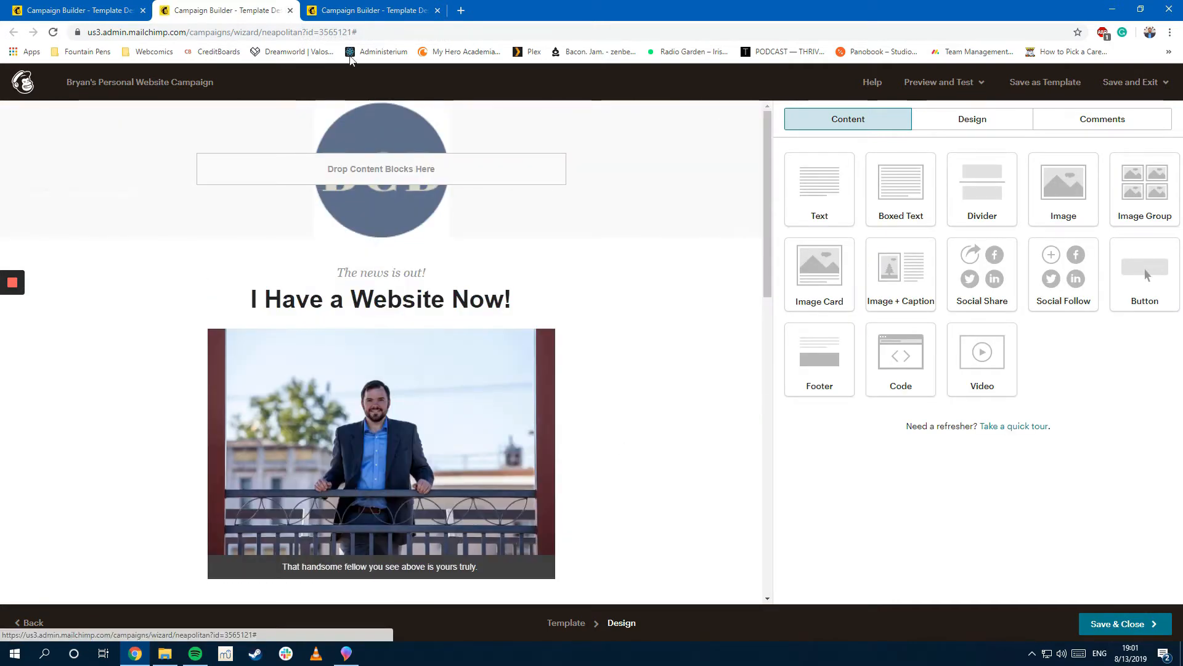
click(290, 10)
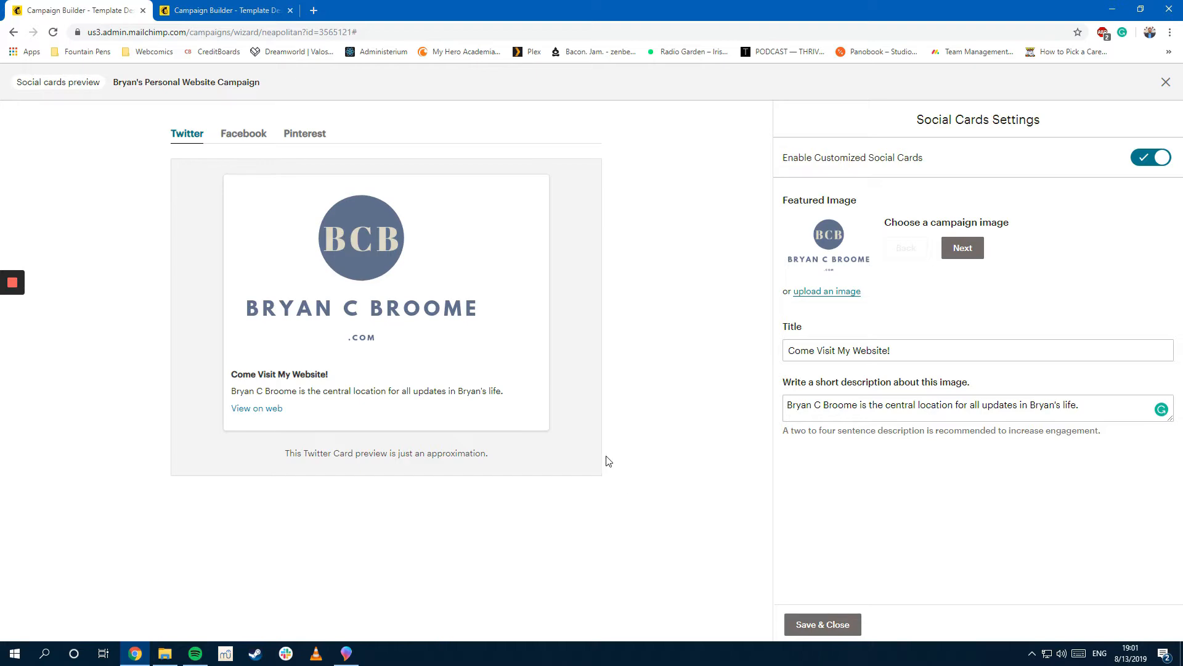
click(823, 624)
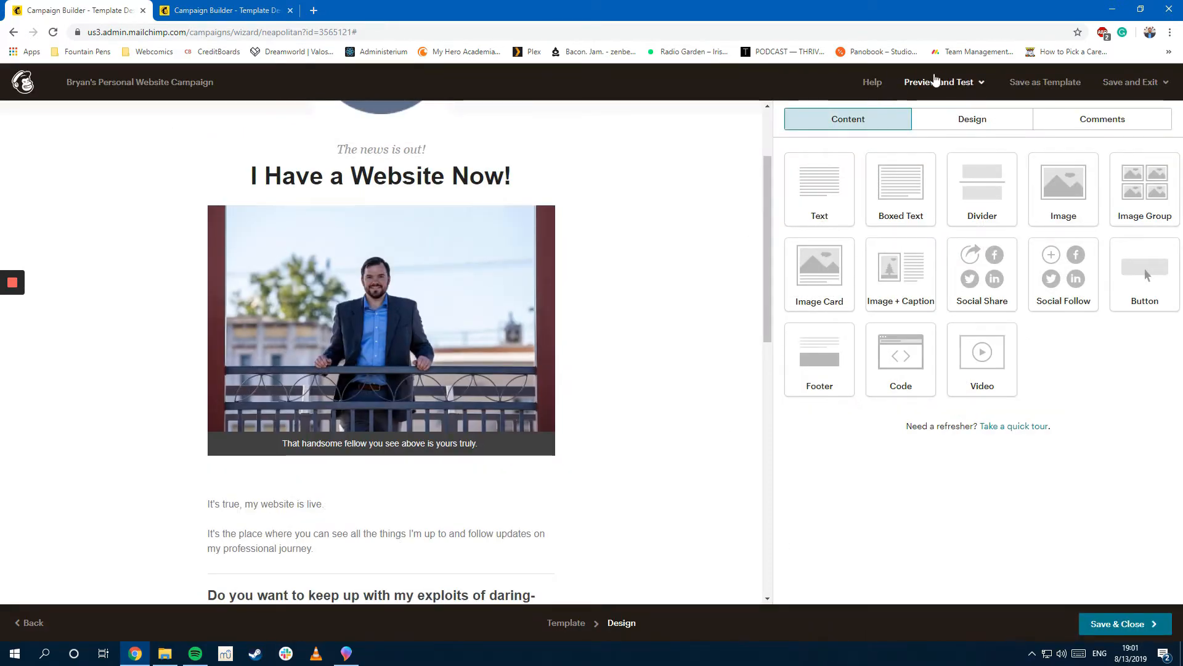
Step: Reopen the Social Cards preview from Preview and Test in the campaign tab
click(931, 82)
click(889, 235)
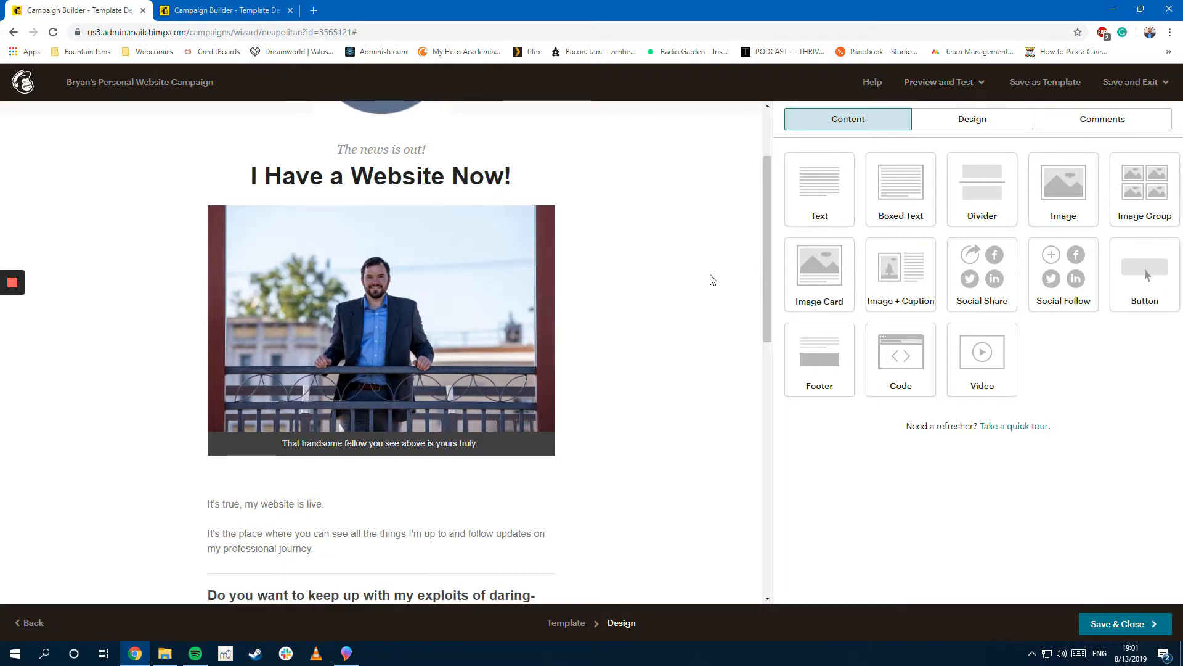
click(928, 84)
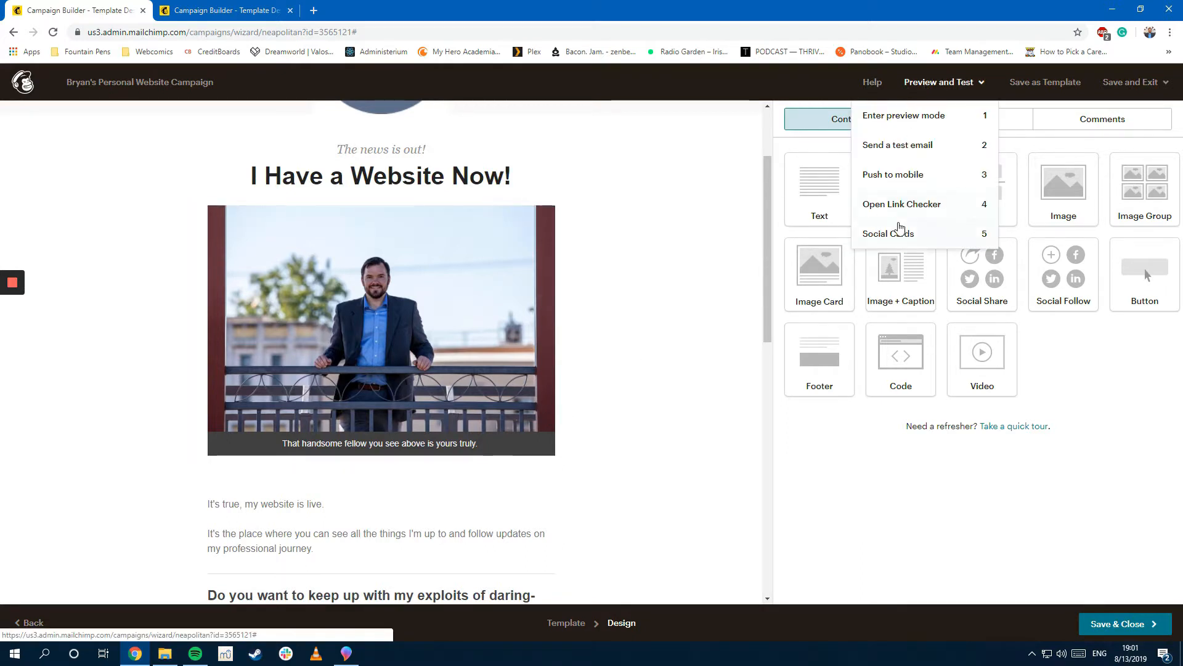
click(900, 230)
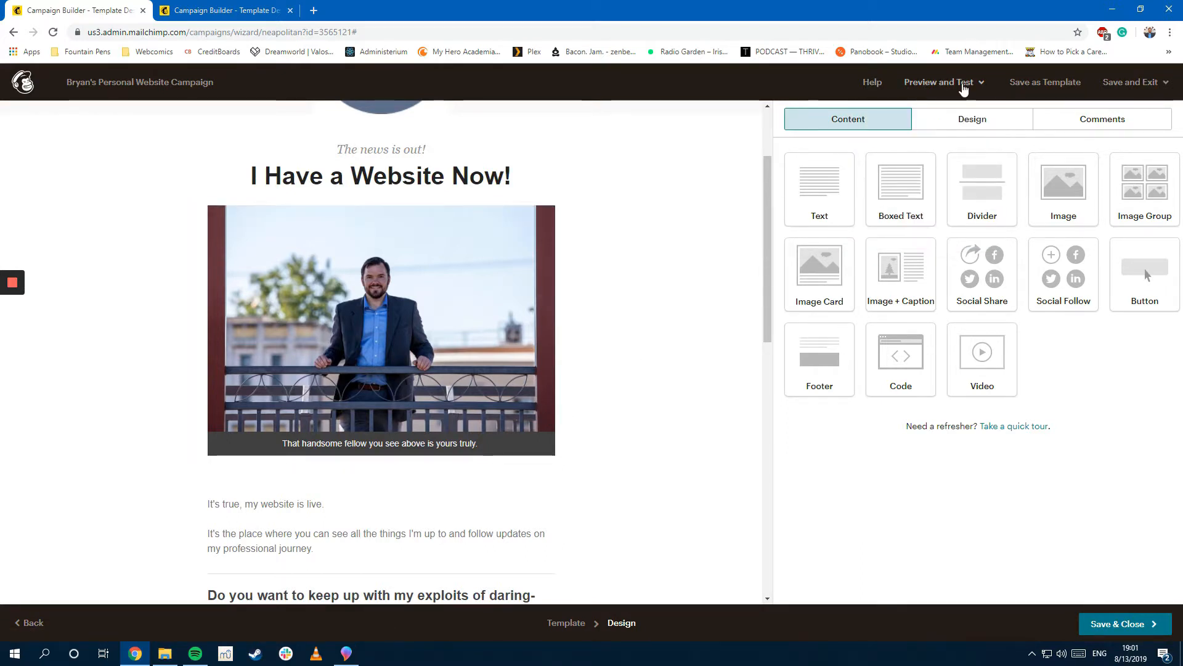
click(962, 83)
click(922, 233)
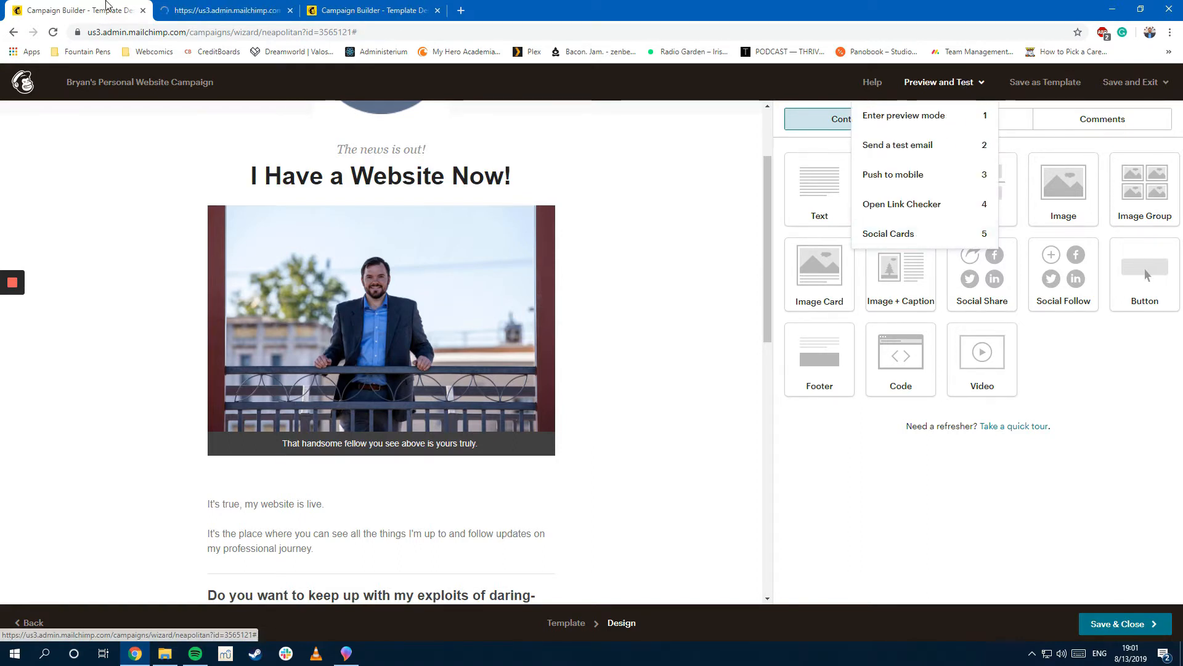
click(285, 18)
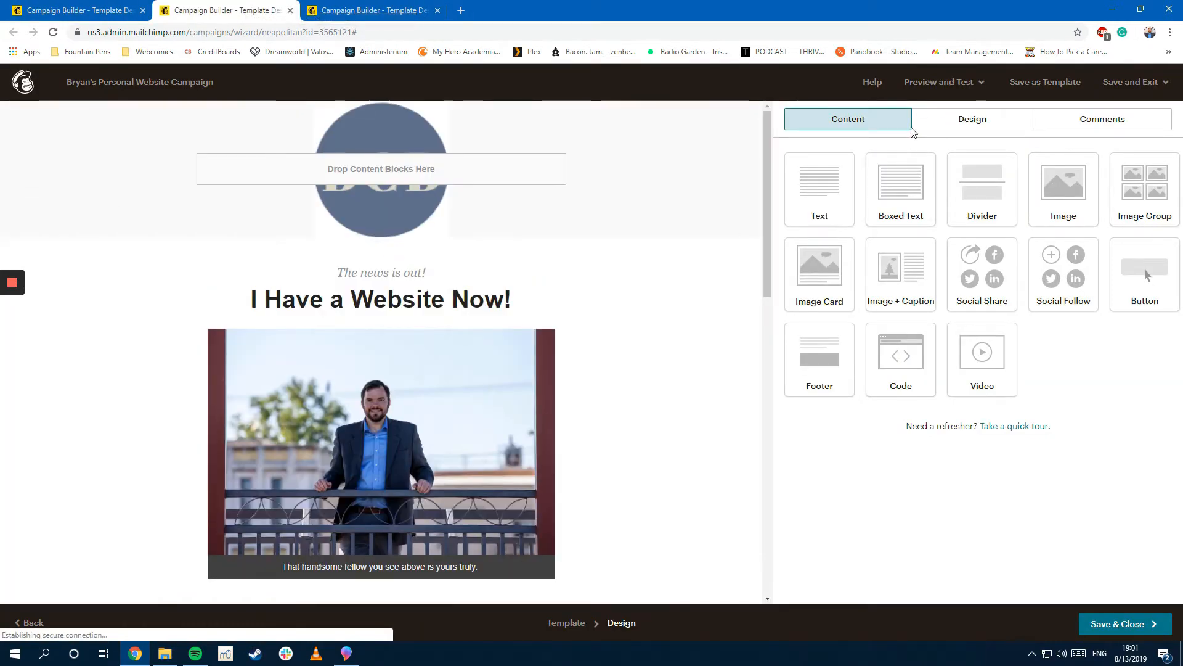
click(943, 83)
click(922, 232)
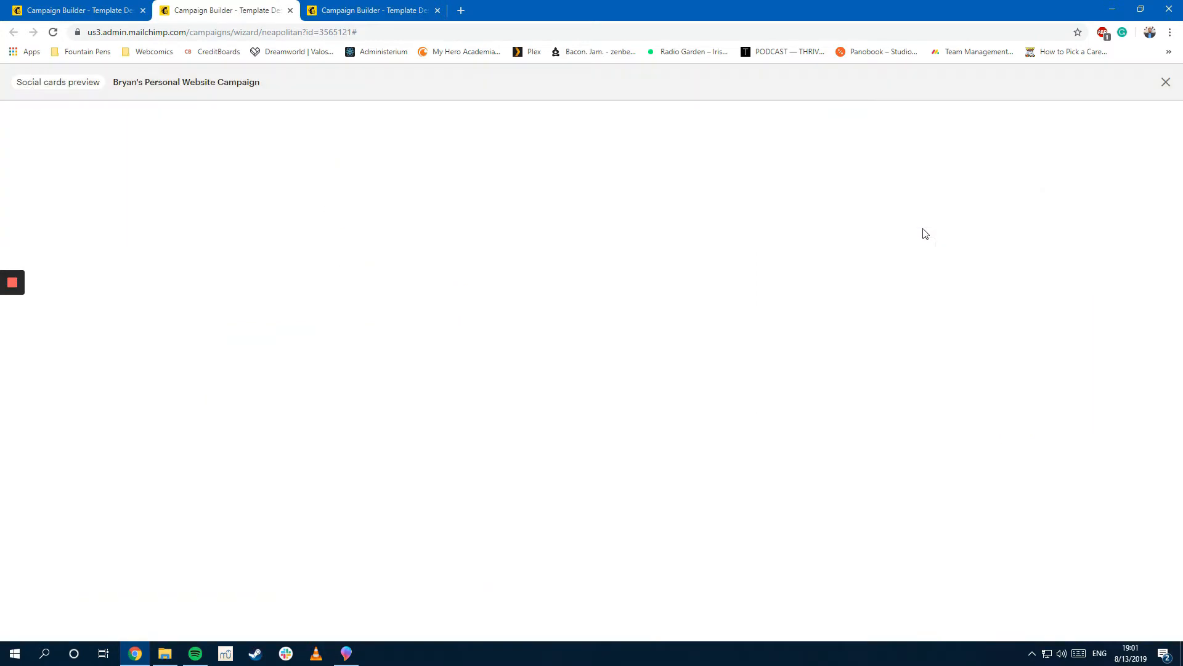
Step: Compare the Facebook and Twitter card previews while cycling through featured images
click(237, 132)
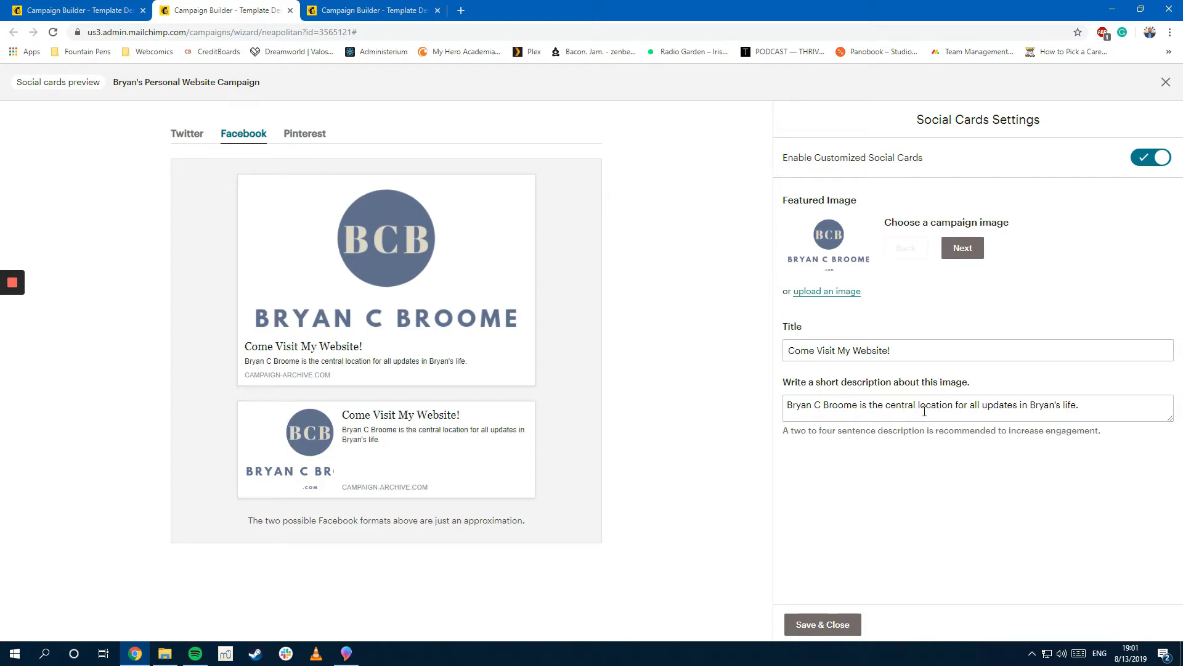
click(965, 247)
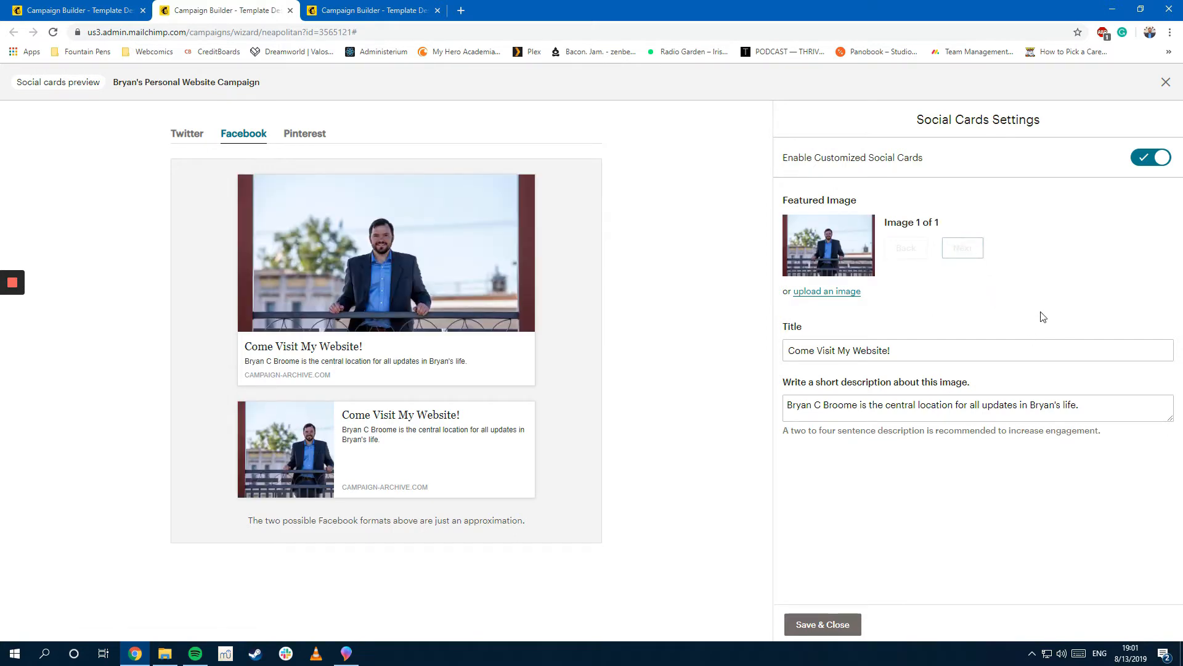
click(187, 137)
click(251, 137)
Step: Insert the first BCB logo as featured image, check the Pinterest preview, and save
click(819, 292)
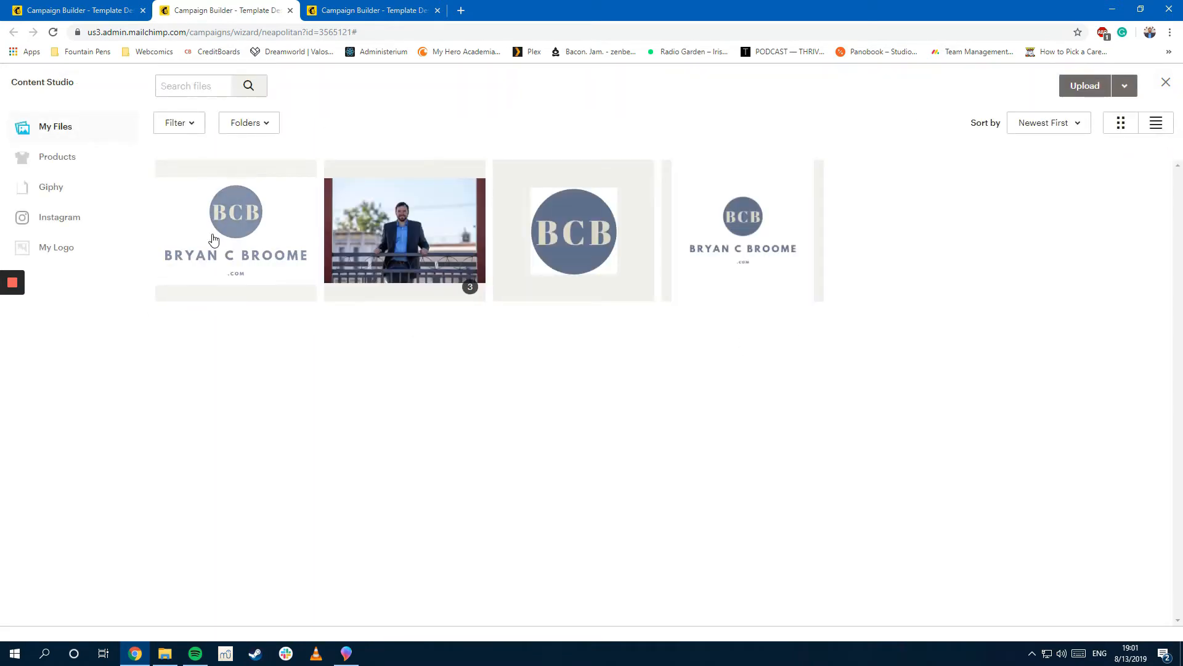
click(211, 238)
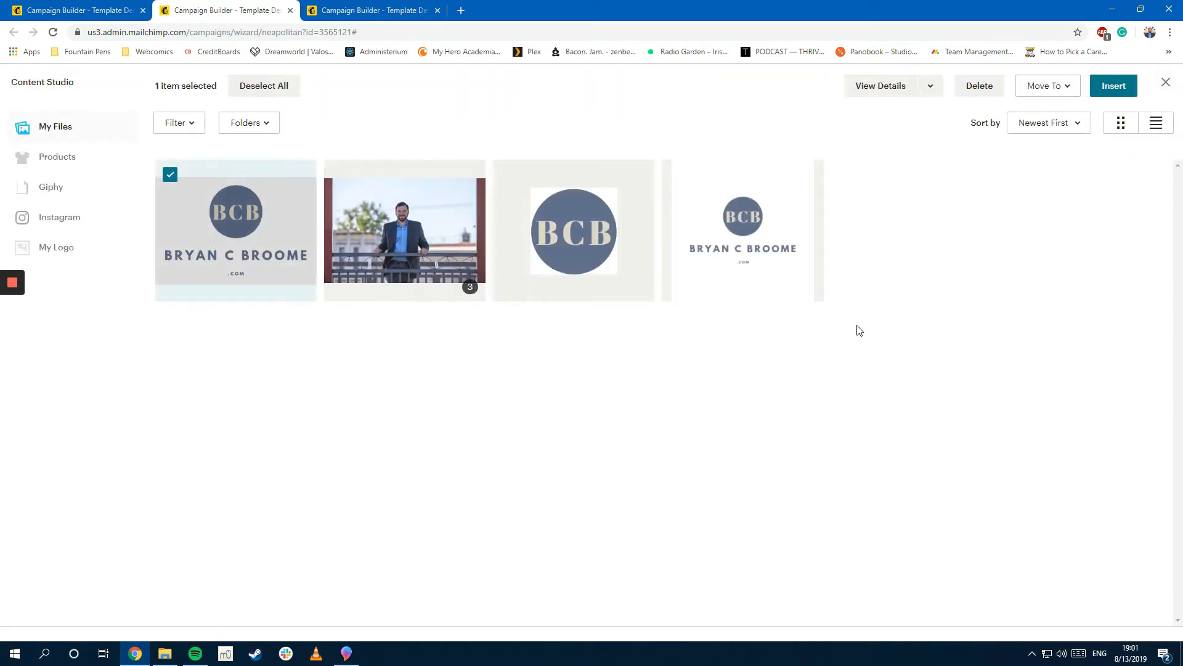
click(727, 246)
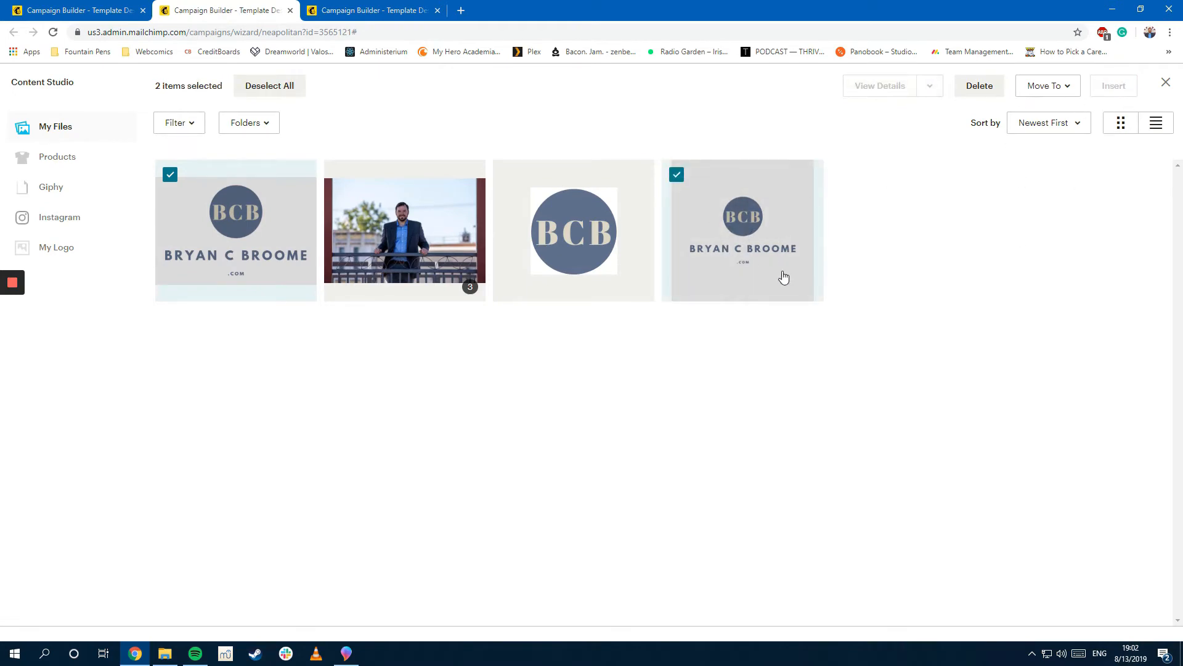
click(209, 221)
click(1136, 85)
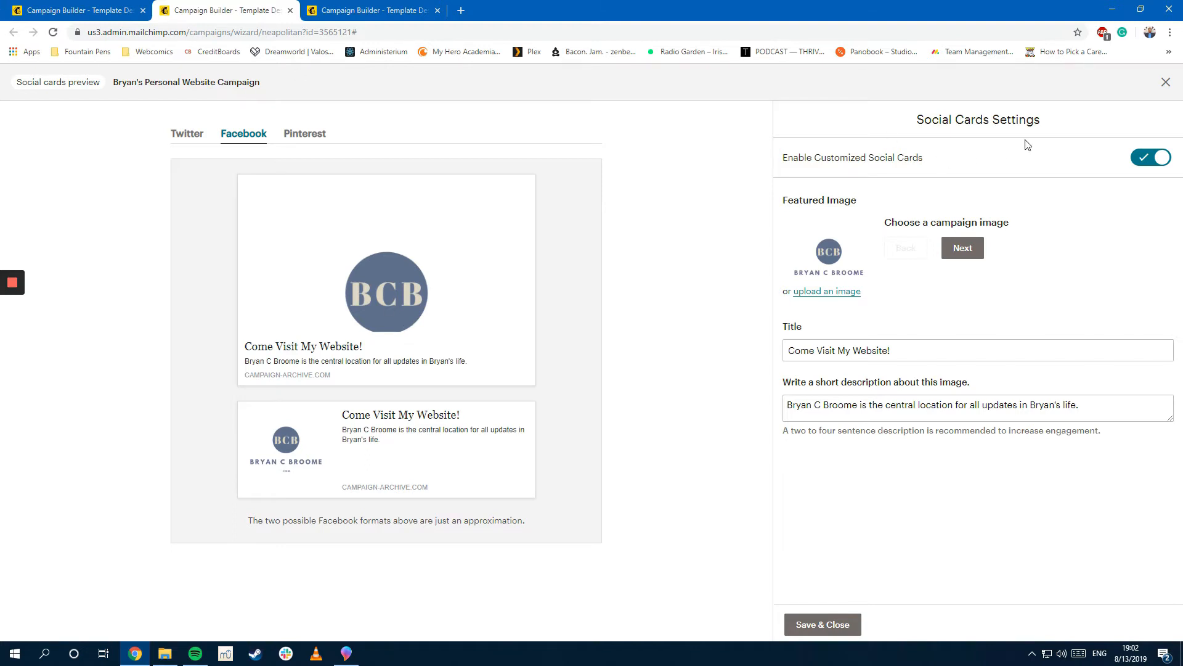
click(848, 293)
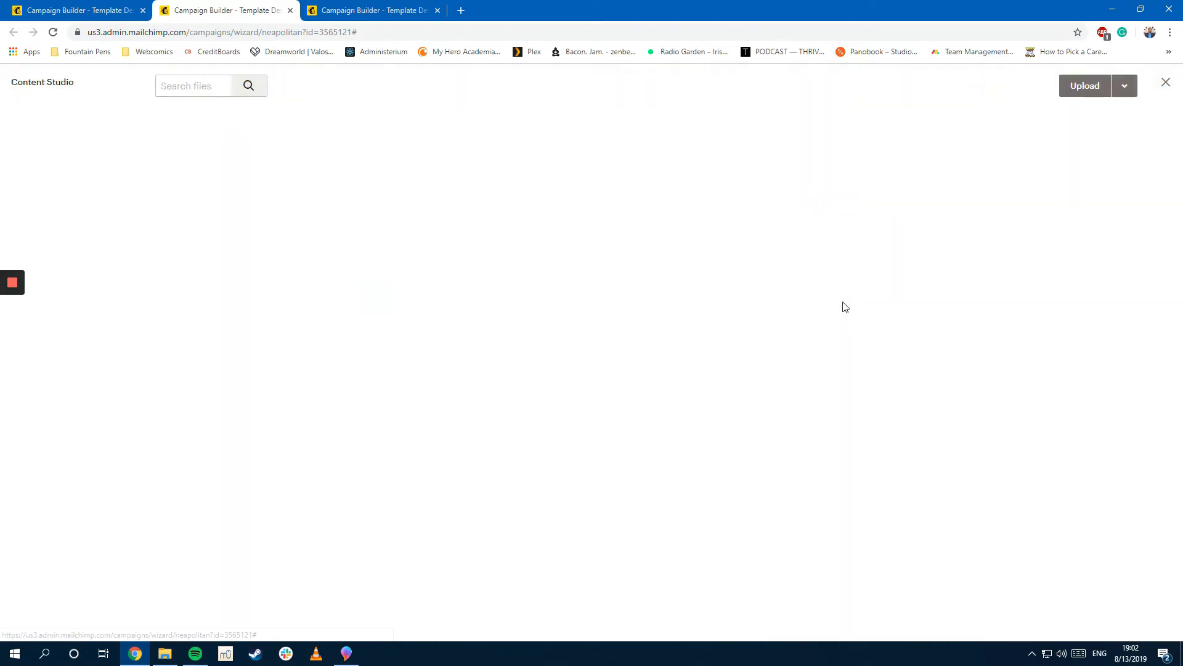
click(285, 228)
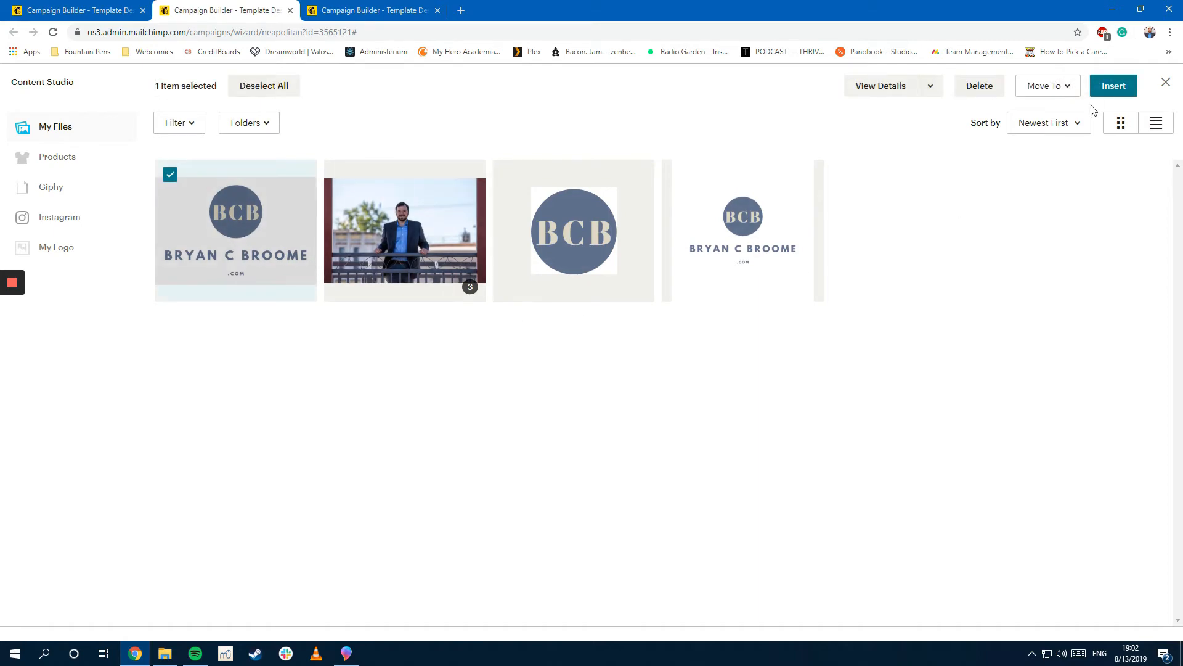
click(1123, 86)
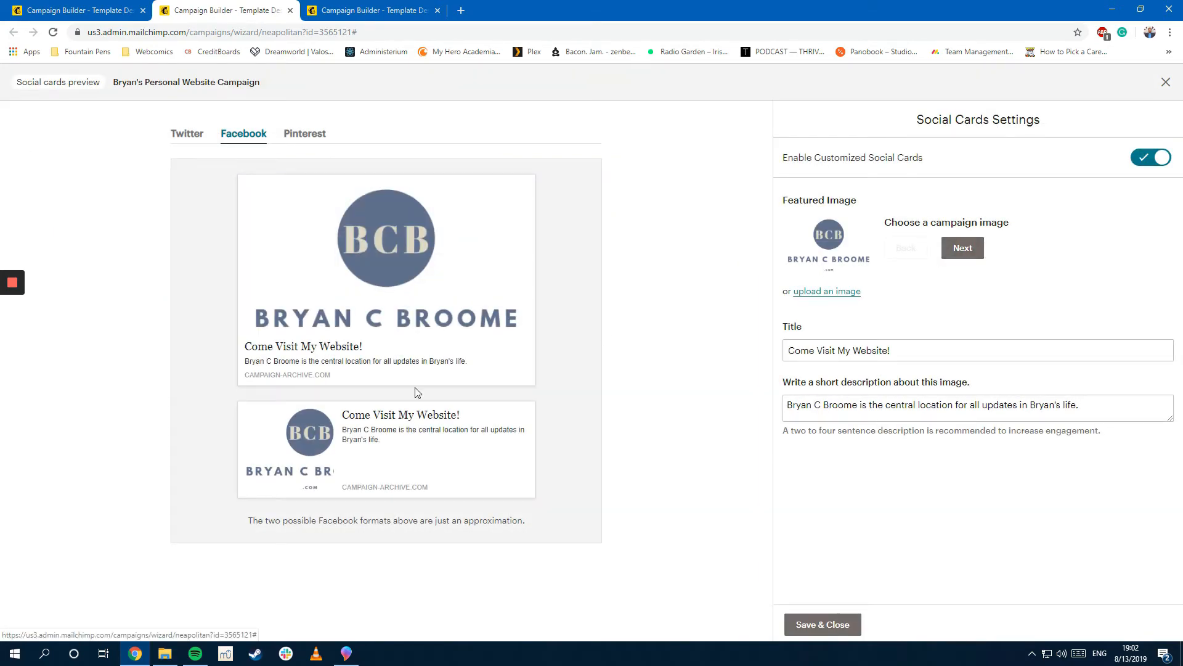
click(315, 132)
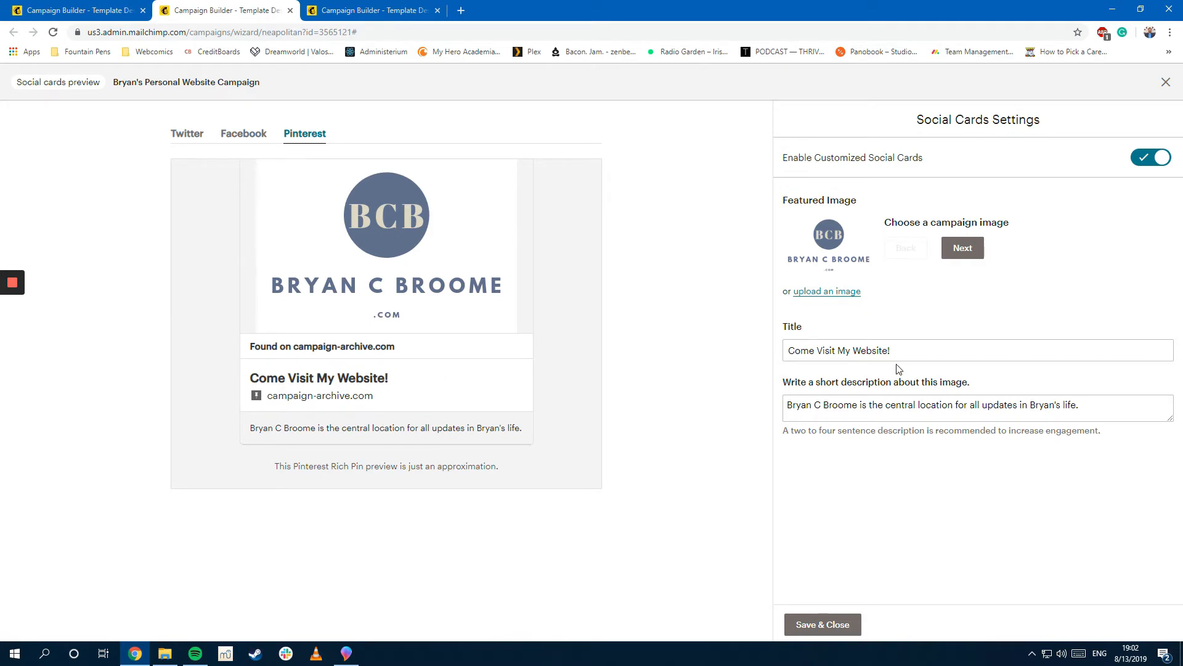
click(839, 625)
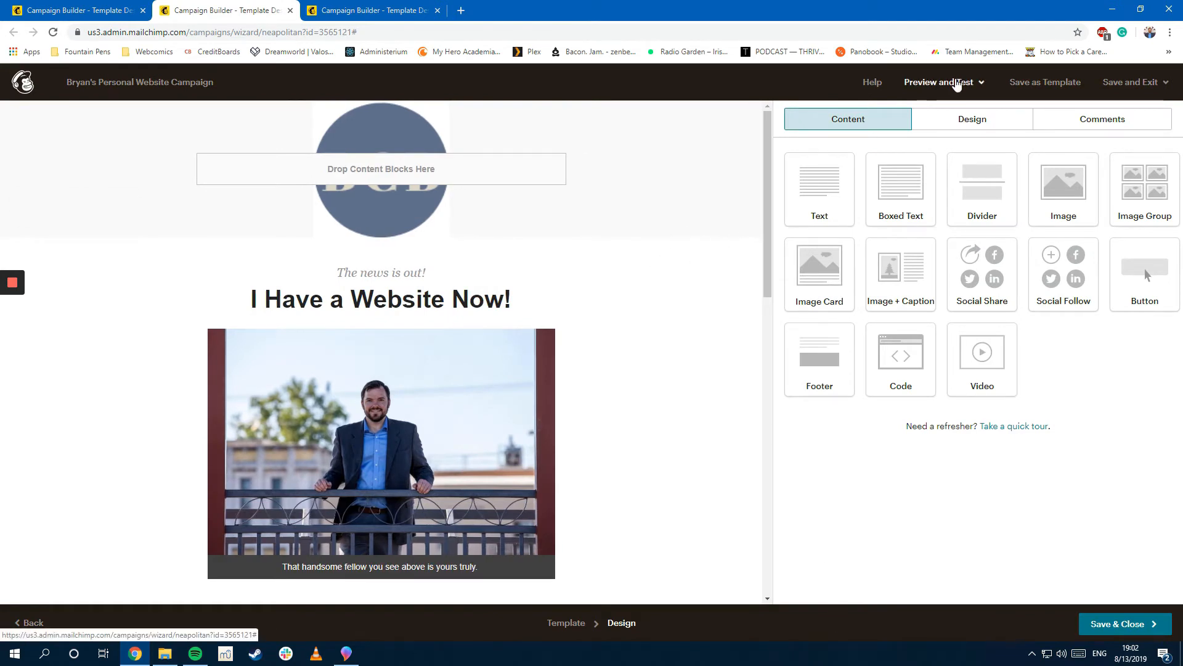
Step: Save and close the design, then review the ready-to-send campaign checklist
click(957, 84)
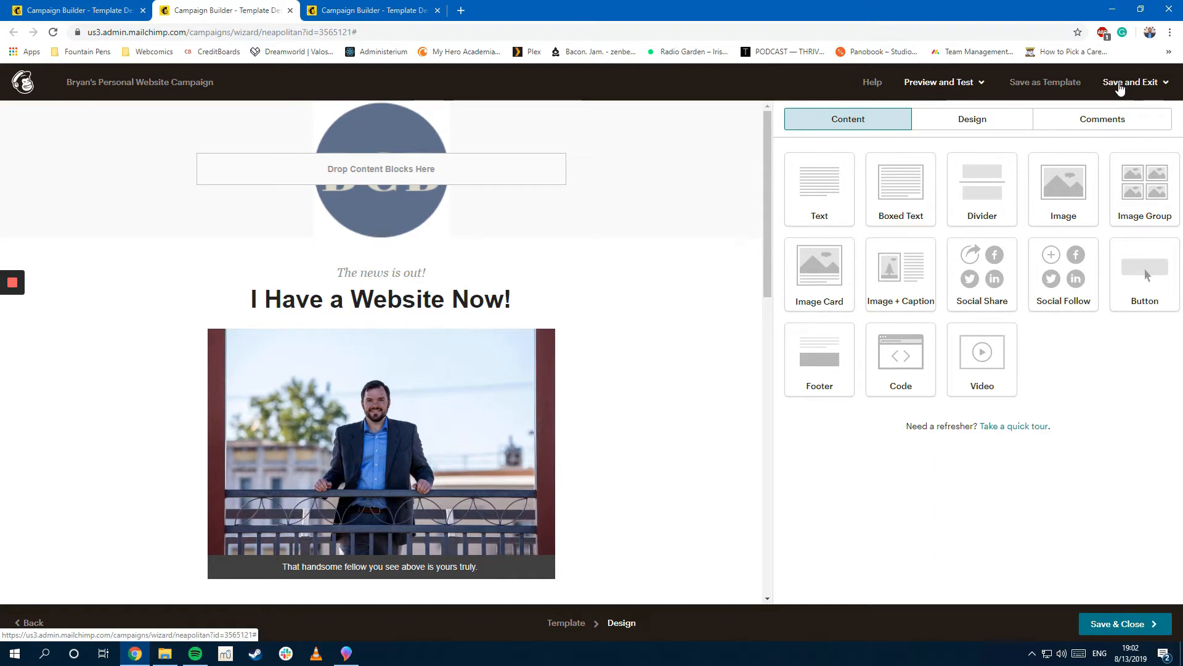
click(1142, 616)
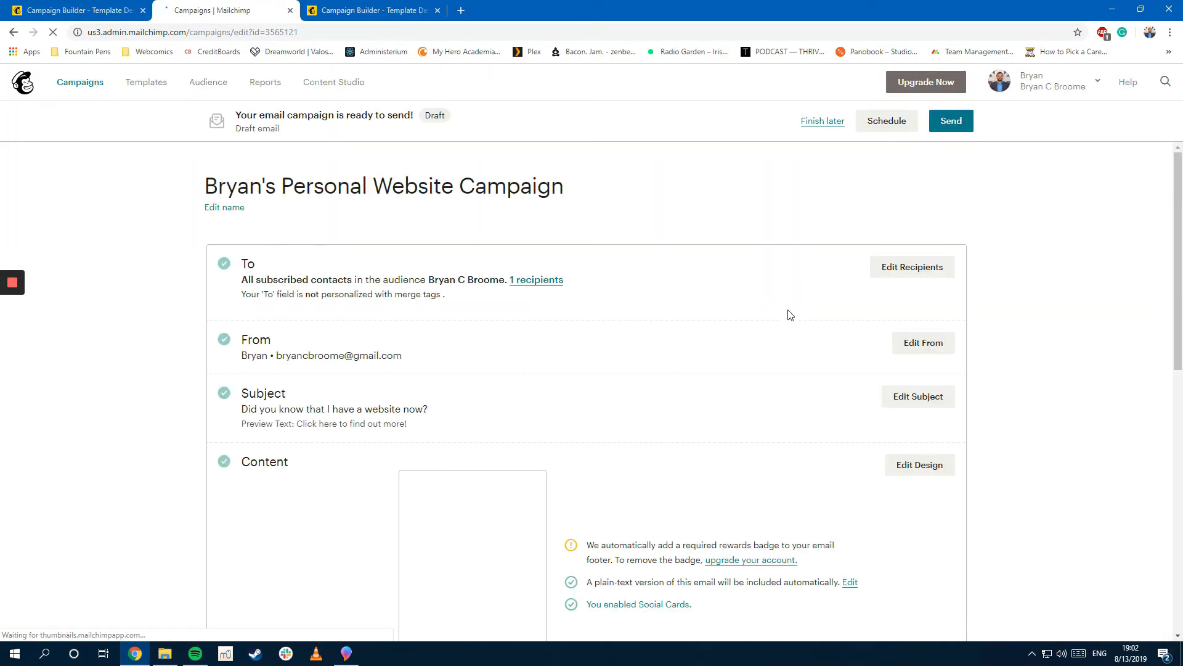
scroll(739, 279, down, 6)
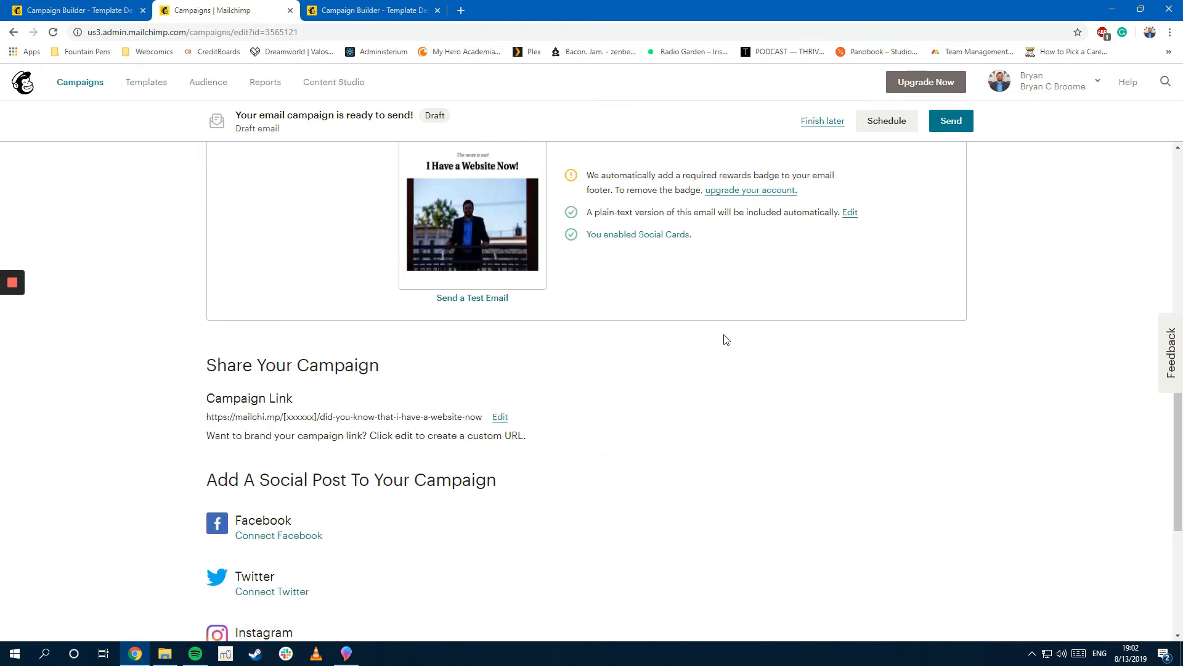
scroll(741, 335, down, 2)
scroll(502, 238, down, 2)
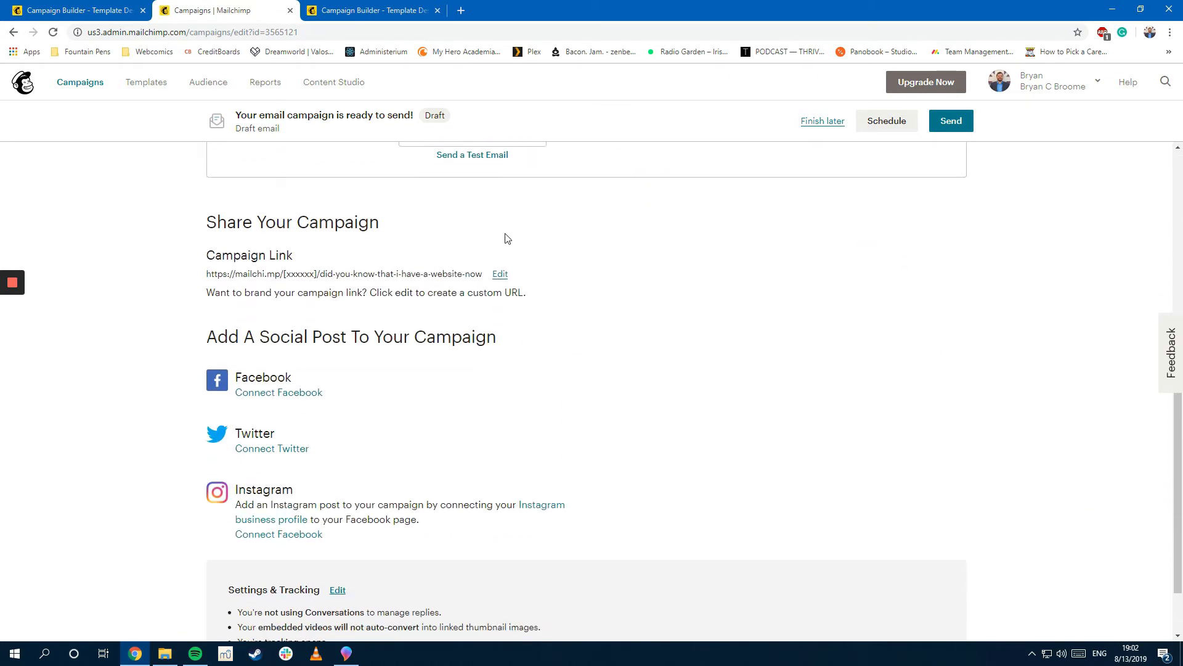
scroll(936, 347, up, 10)
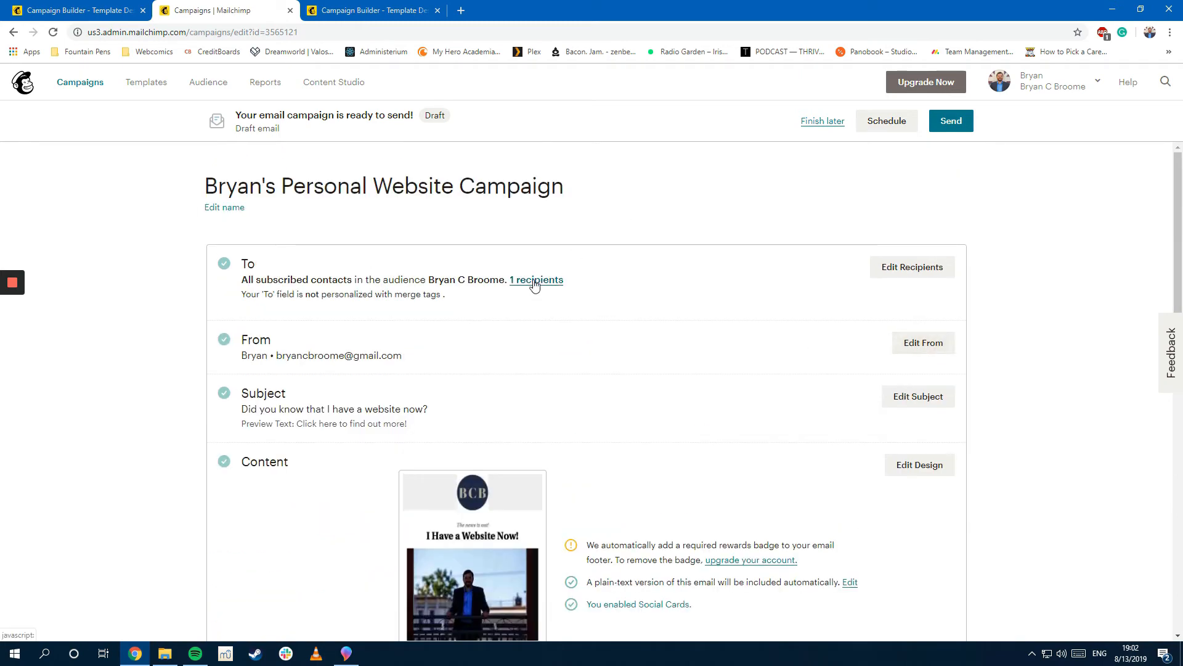
Step: Send the personal website campaign now to its 1 subscriber
click(960, 135)
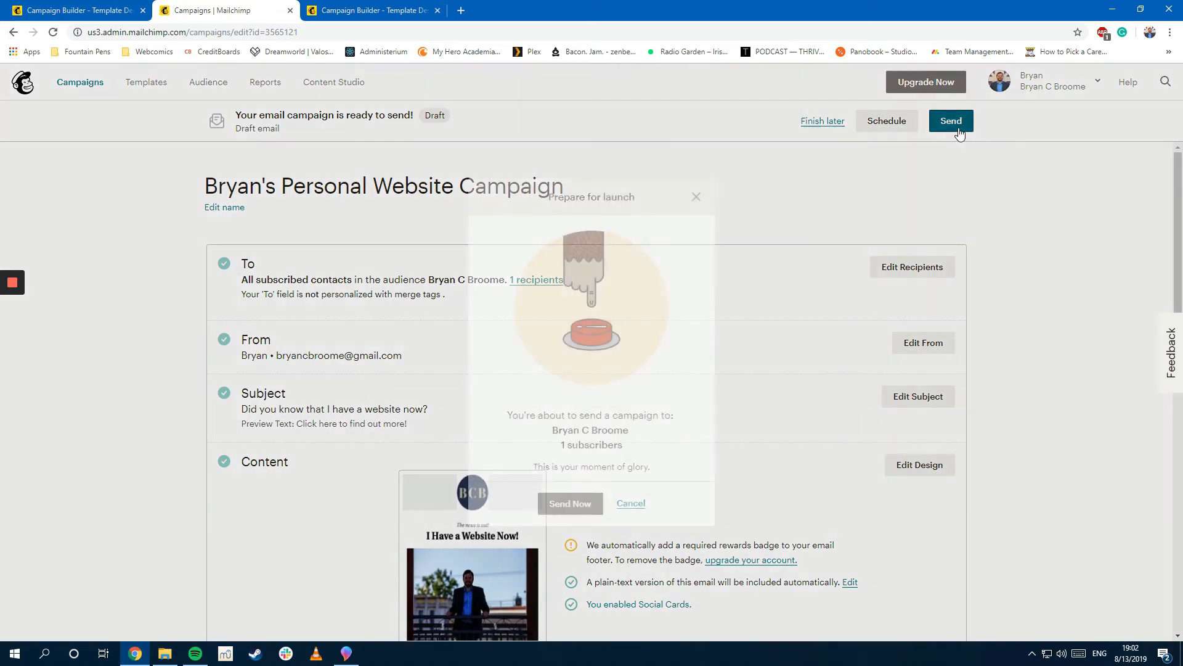
click(570, 503)
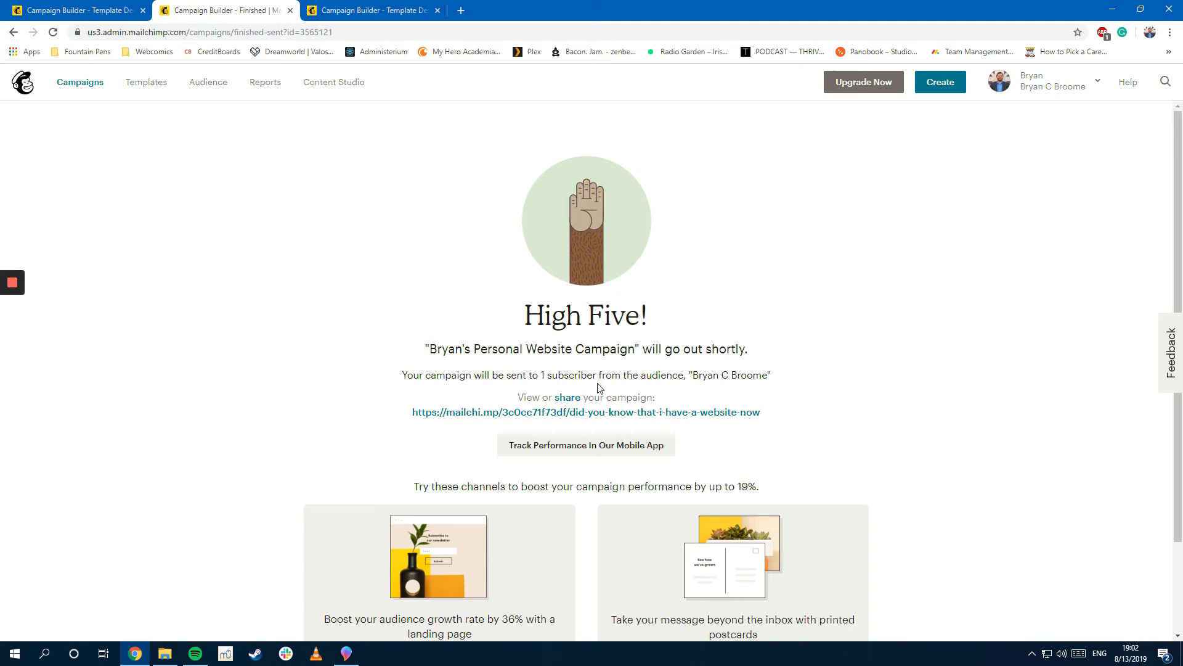
Step: Load gmail.com in a new browser tab and refresh the inbox for new mail
key(ctrl+t)
text(gmail.com)
key(Return)
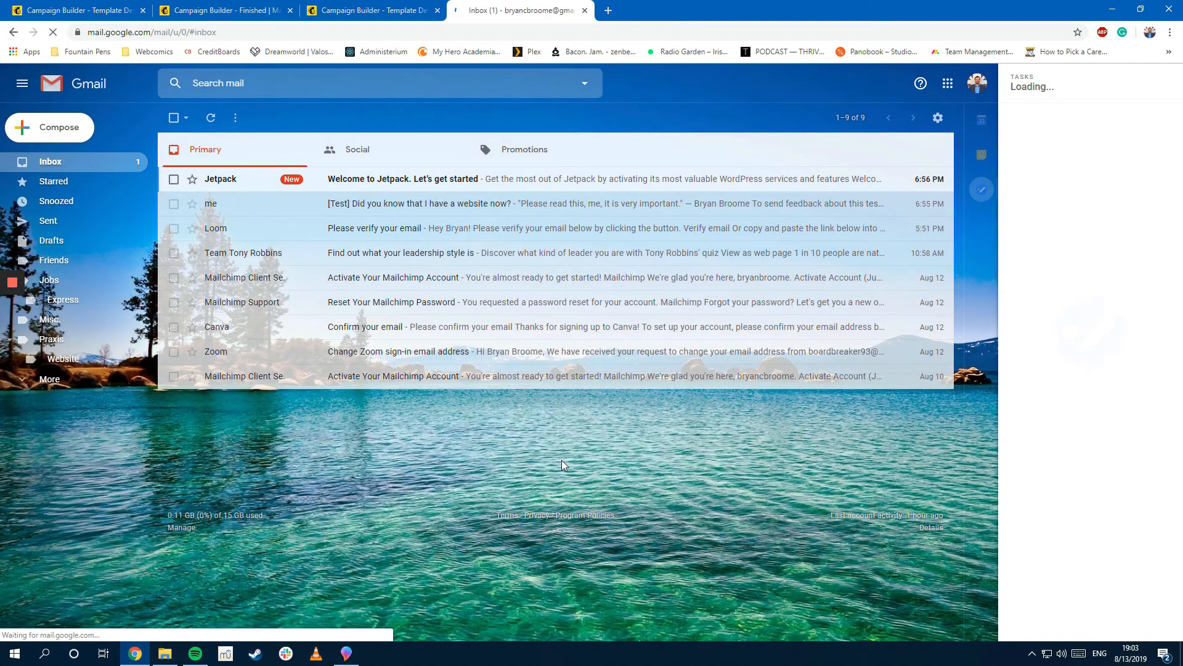
click(210, 127)
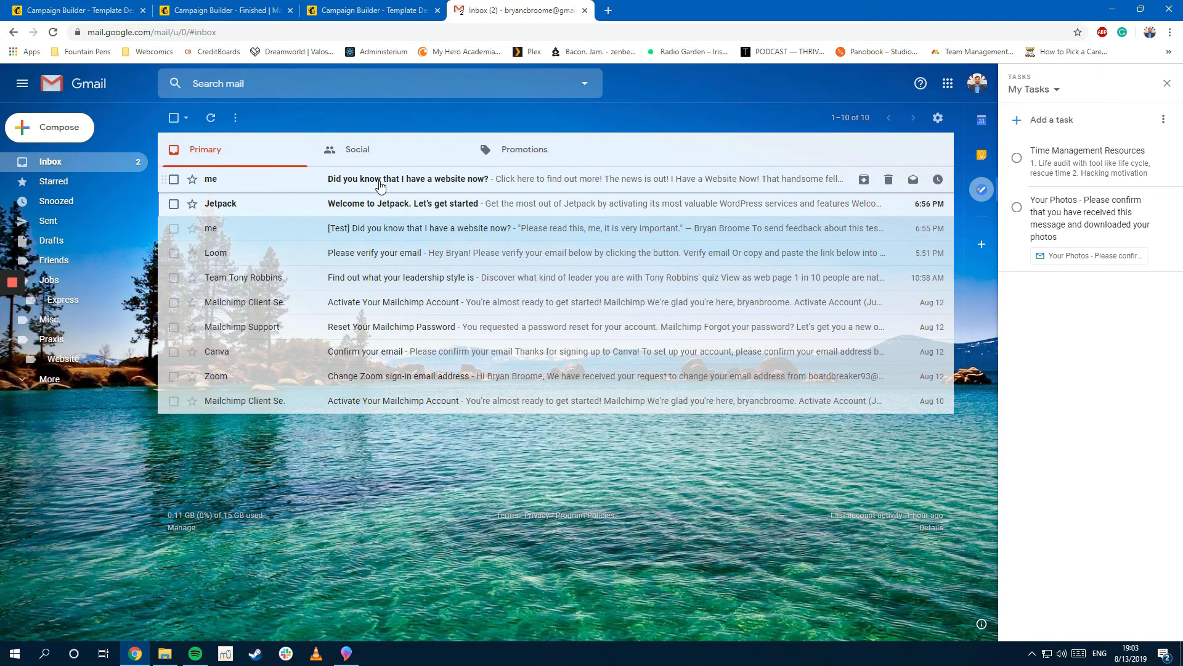
Step: Open the 'Did you know that I have a website now?' email, mark it safe and display its images
click(381, 185)
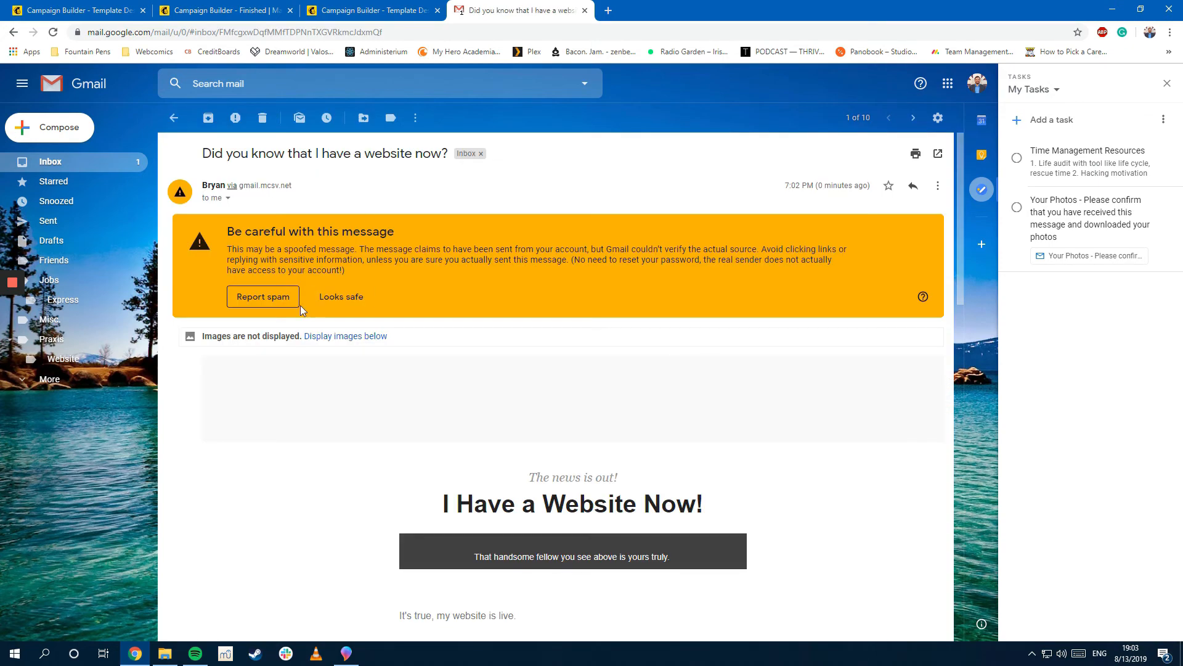
click(343, 299)
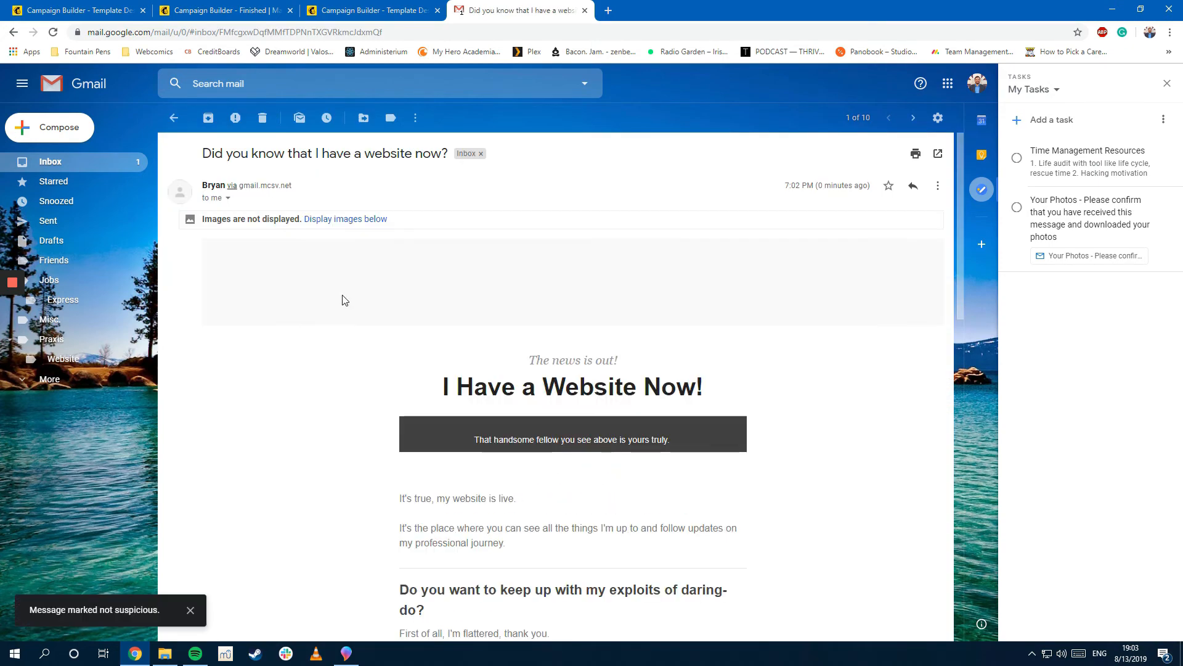
click(378, 225)
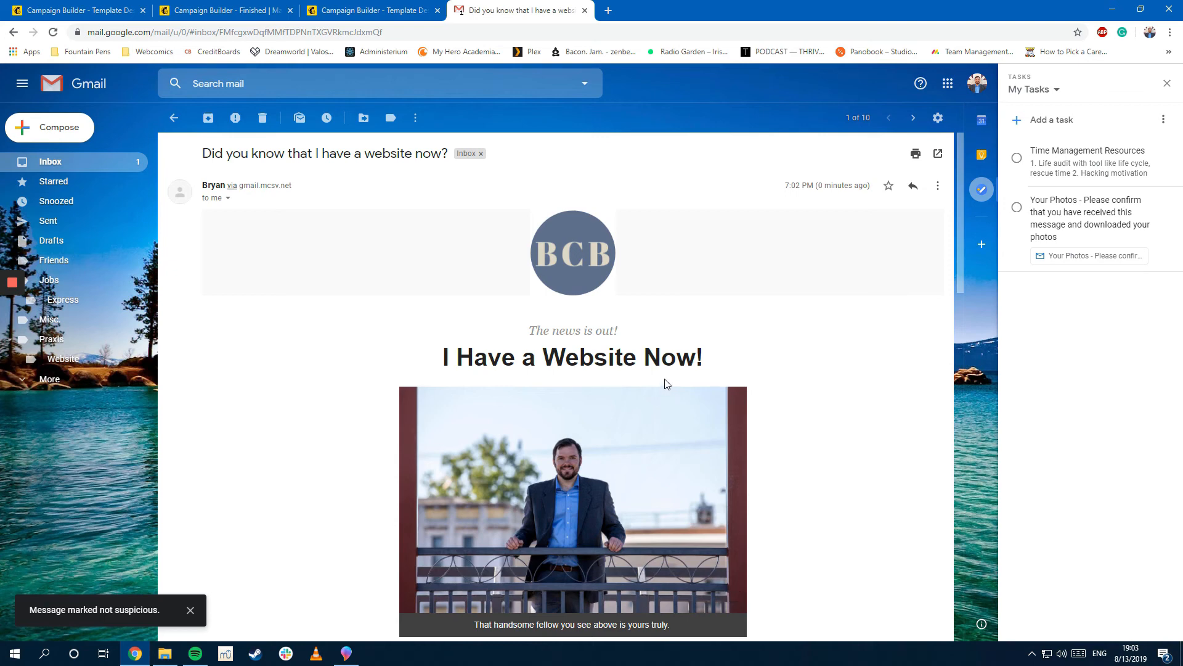
scroll(795, 367, down, 3)
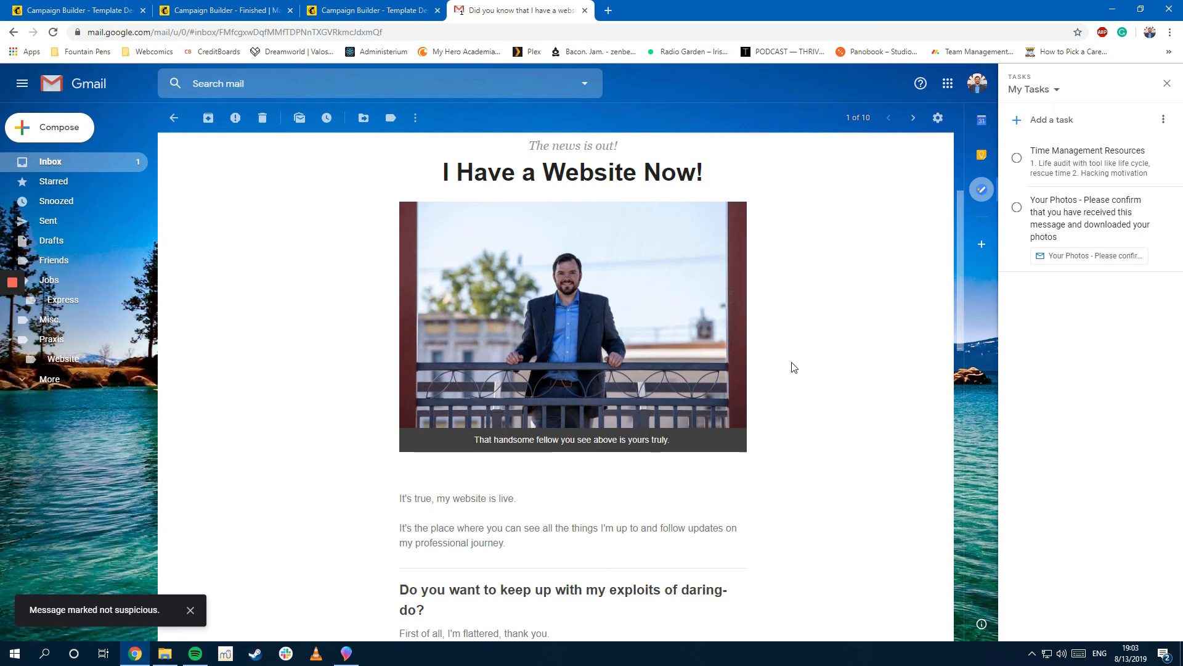
scroll(792, 388, down, 3)
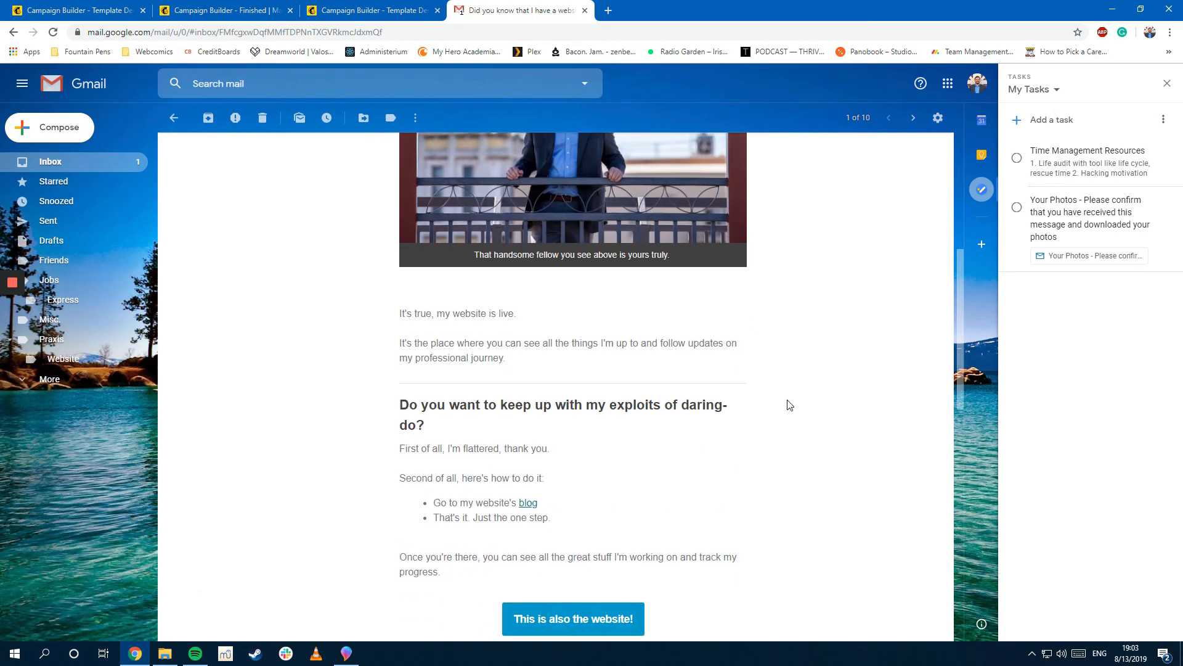